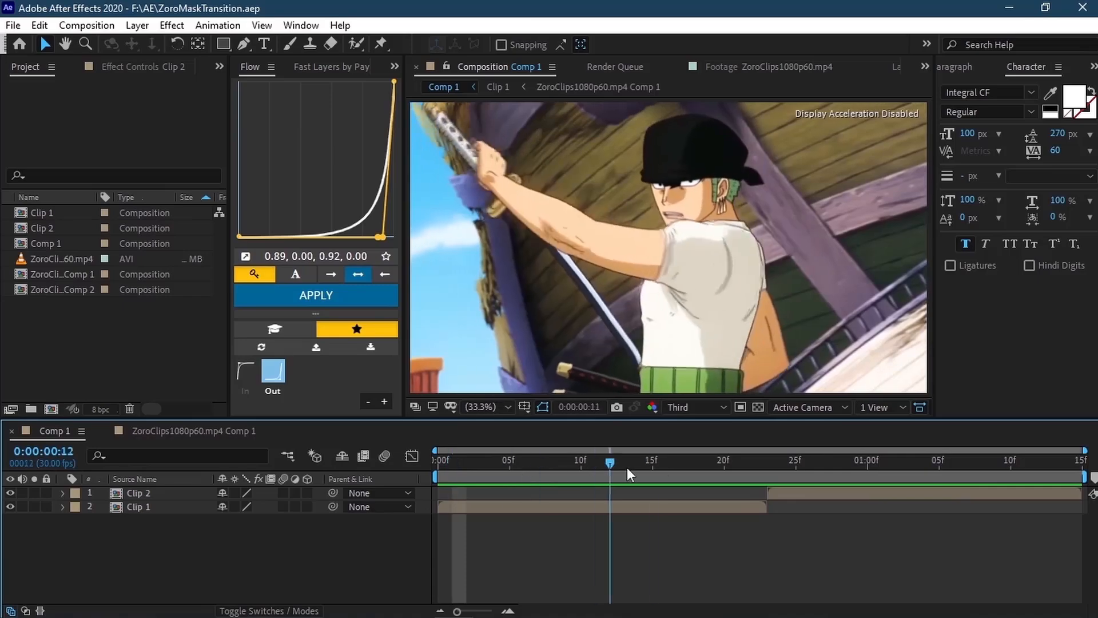
- Duplicate Clip 2 at frame 23 and apply Freeze Frame to the lower copy
left_click(775, 488)
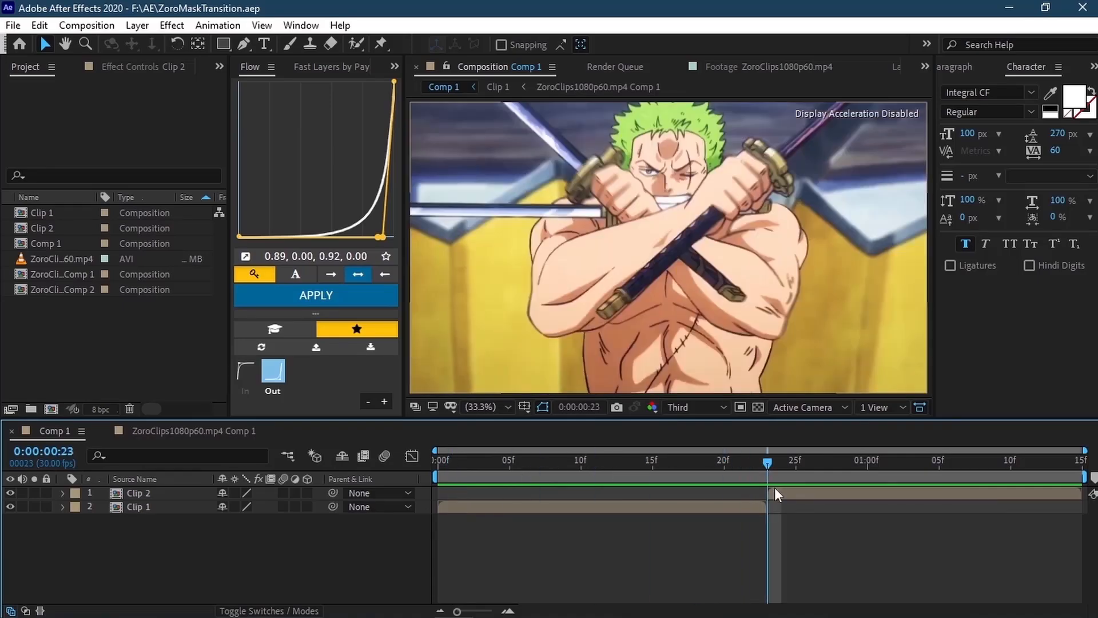
key("ctrl+d")
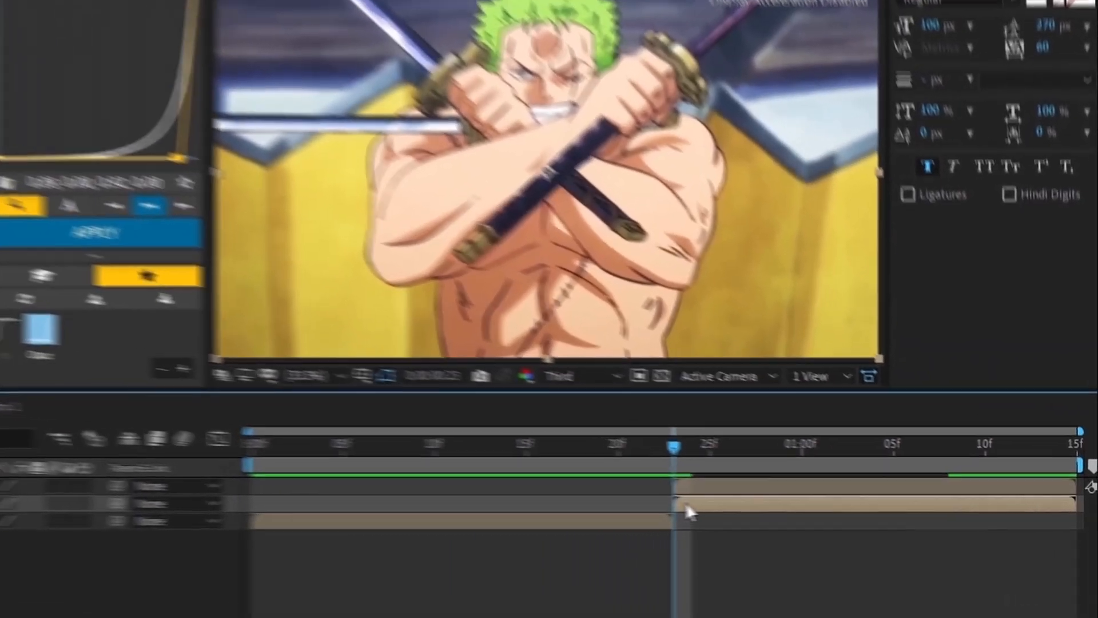
right_click(777, 507)
mouse_move(858, 134)
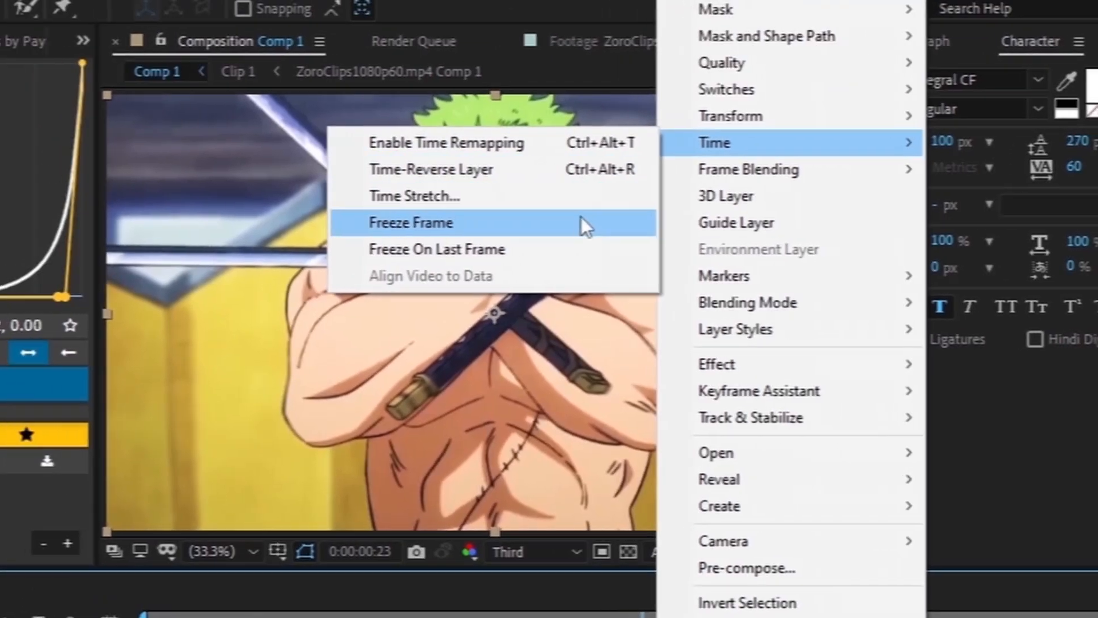
left_click(537, 185)
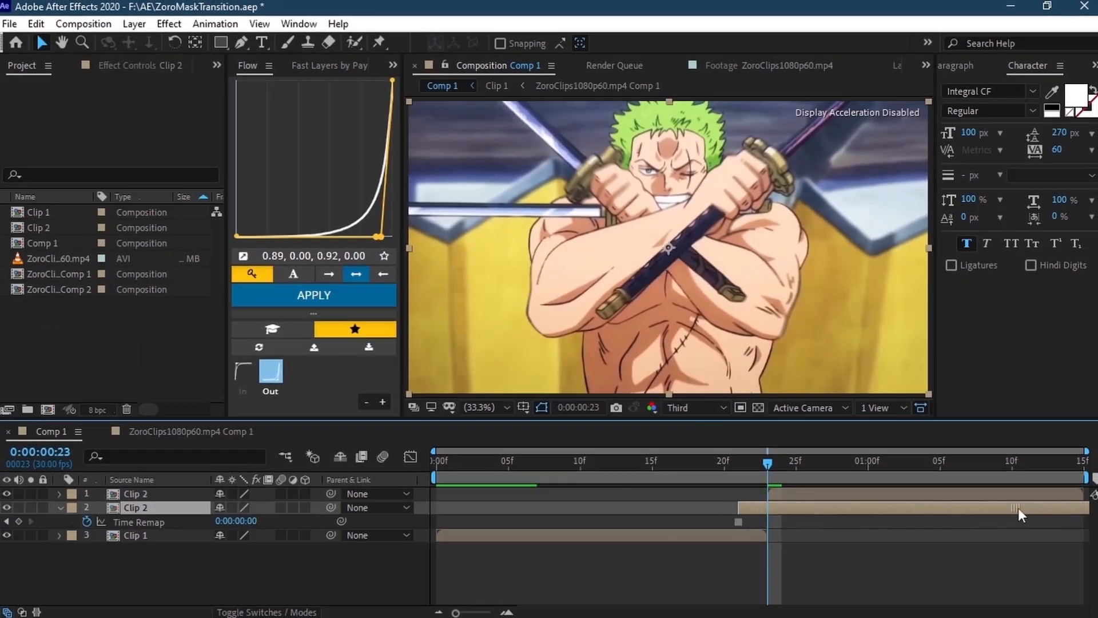
- Shift the frozen Clip 2 layer earlier to start at frame 16 and trim off everything after frame 23
left_click_drag(1025, 556, 938, 562)
mouse_move(942, 513)
left_mouse_down()
mouse_move(904, 516)
mouse_move(937, 513)
left_mouse_up()
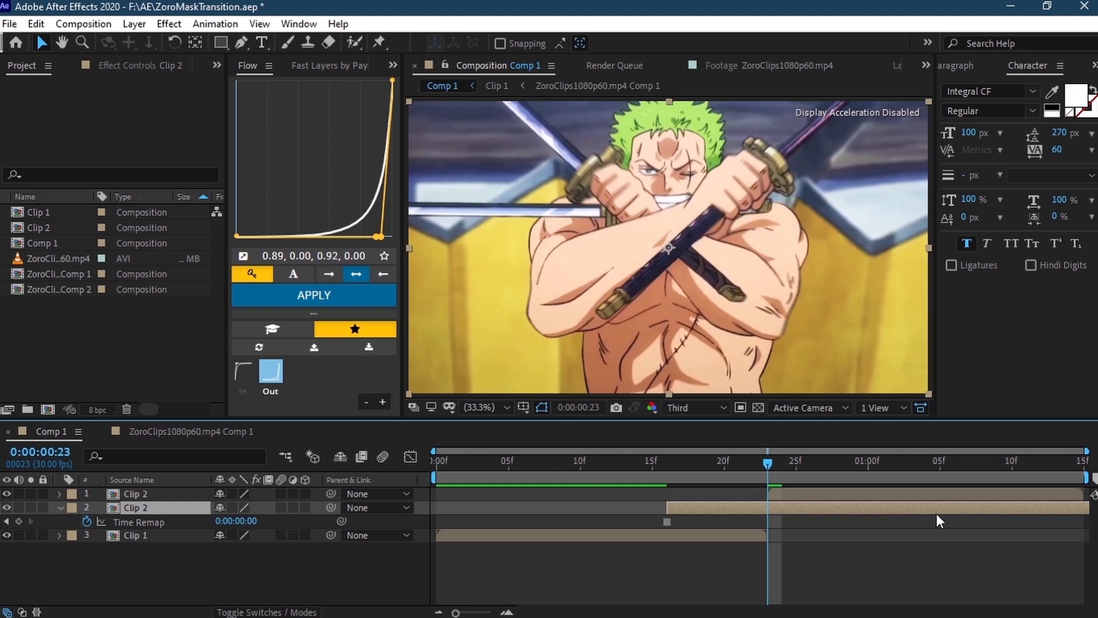
key("ctrl+shift+d")
key("Delete")
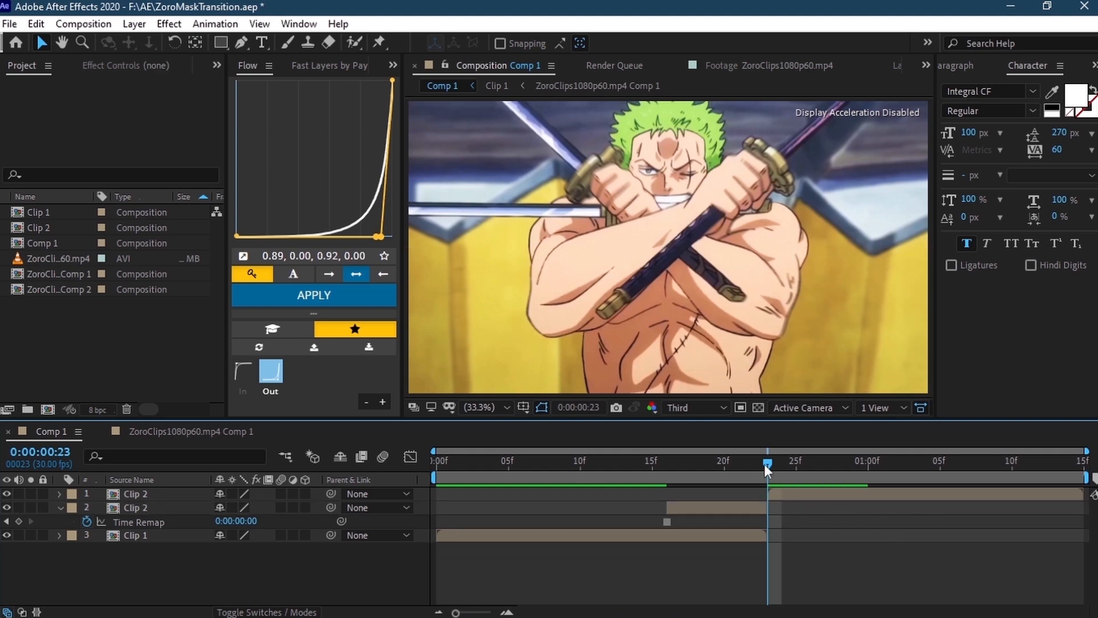
- Activate the Pen tool for the frozen Clip 2 layer at frame 17, with the preview resolution set to Full
left_click_drag(766, 462, 698, 485)
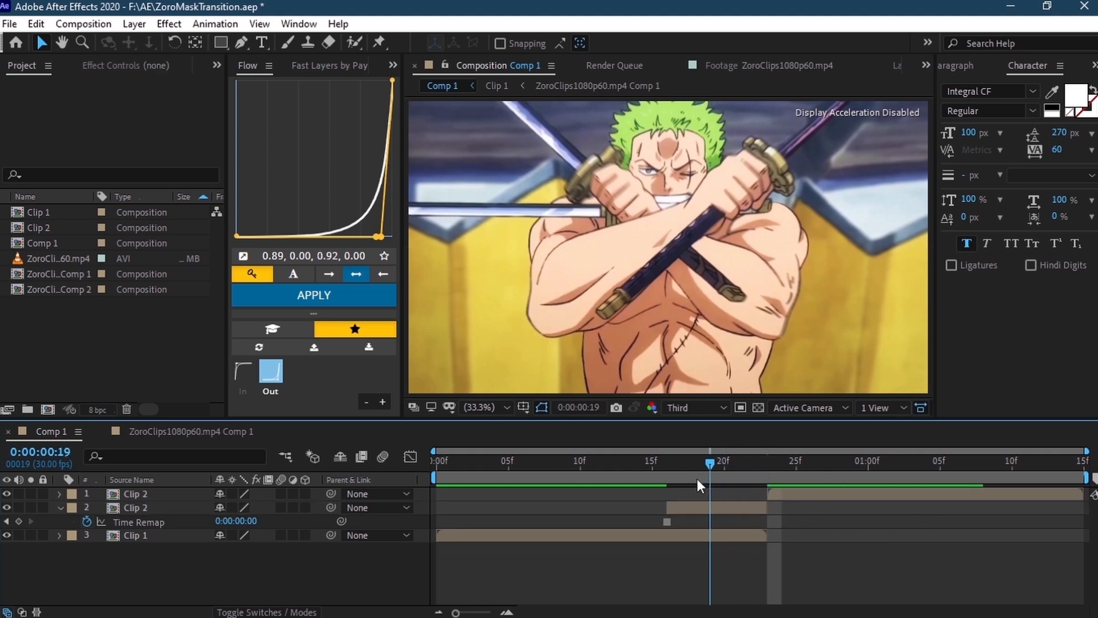
left_click(60, 508)
left_click(736, 509)
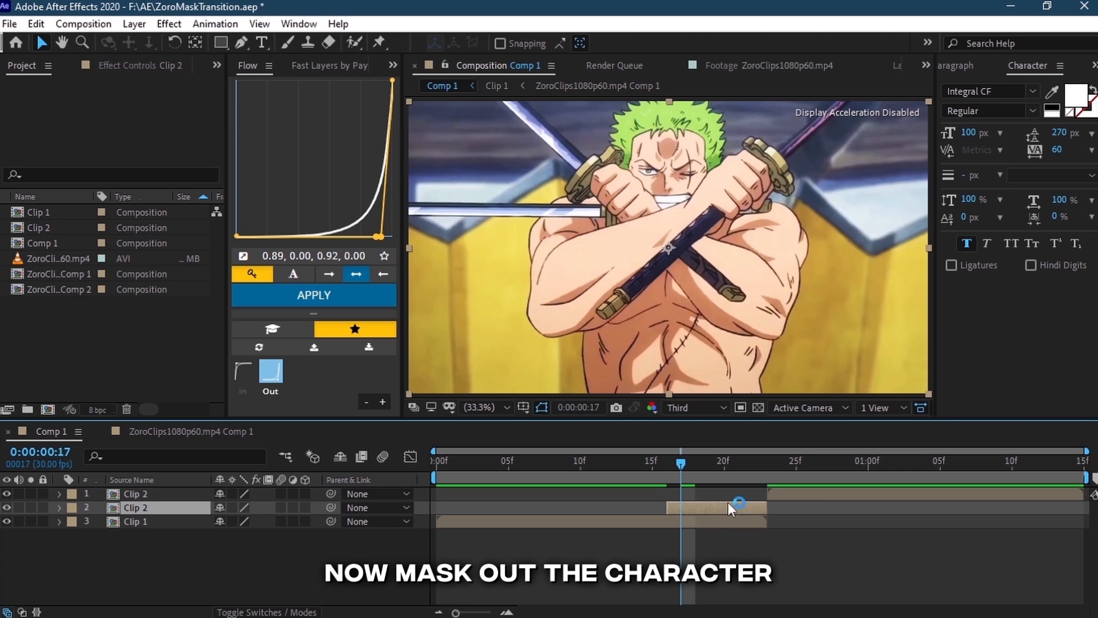
left_click(242, 43)
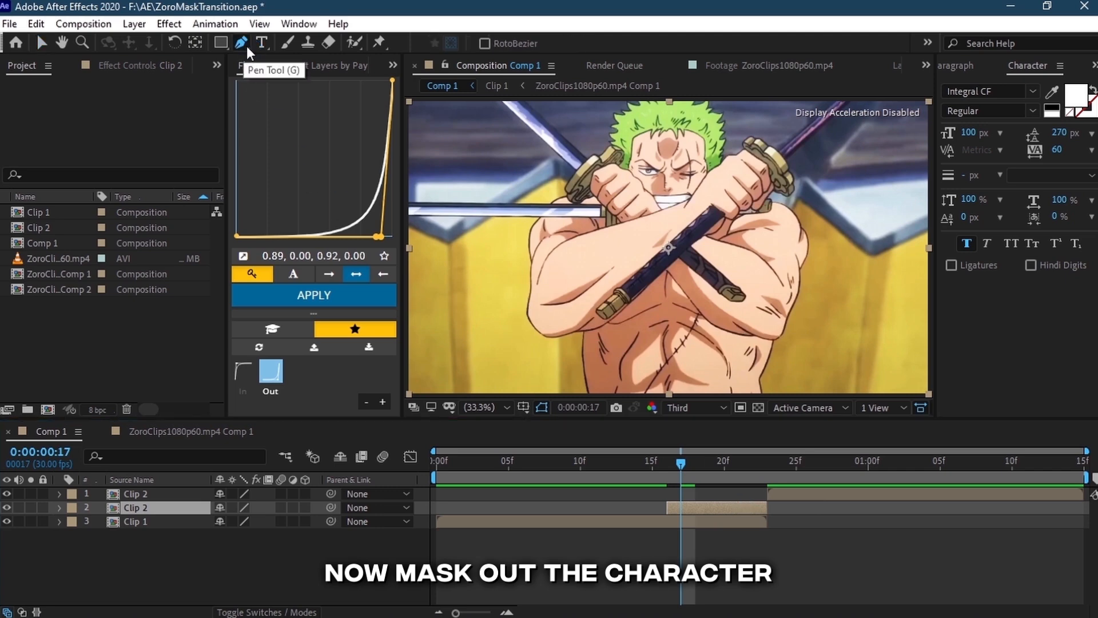
left_click(702, 408)
left_click(709, 443)
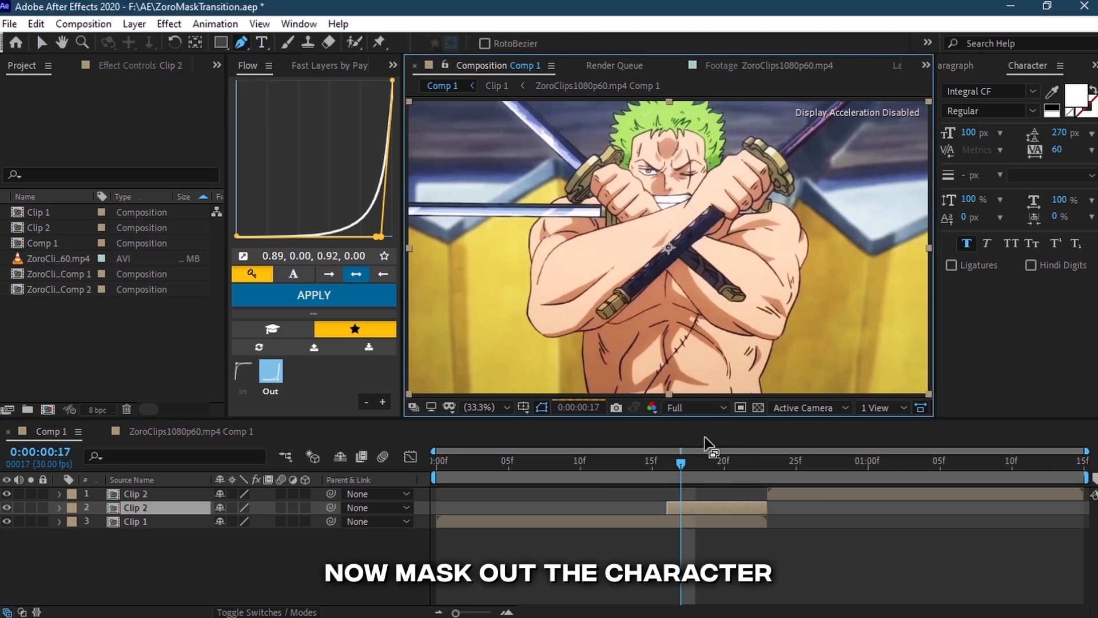
- Maximize the Comp 1 composition viewer for detailed masking
double_click(487, 67)
double_click(488, 67)
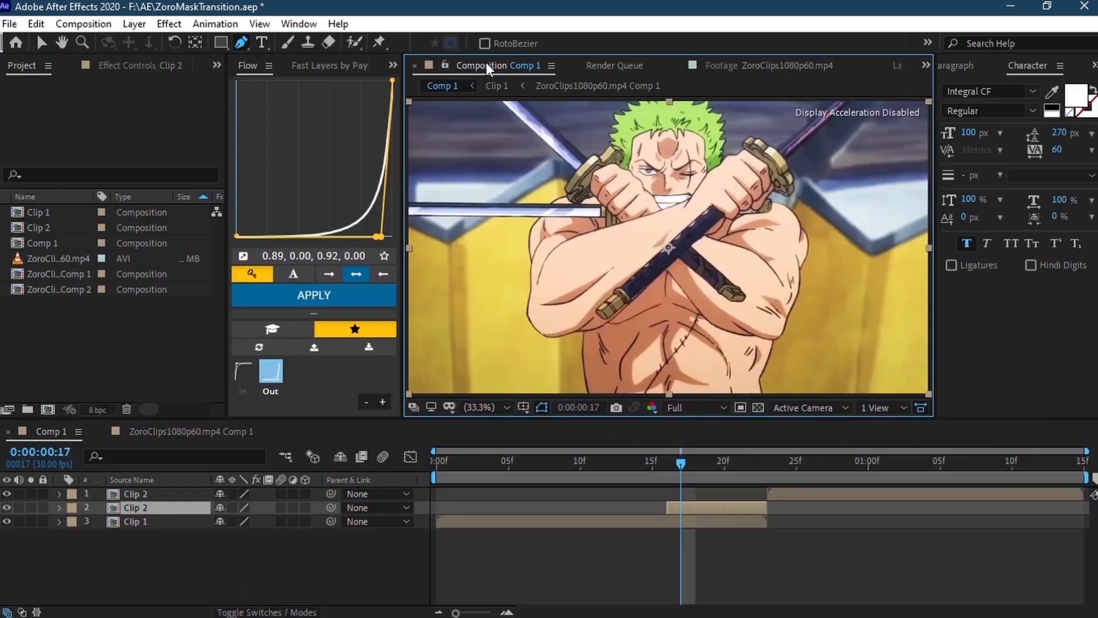
double_click(533, 68)
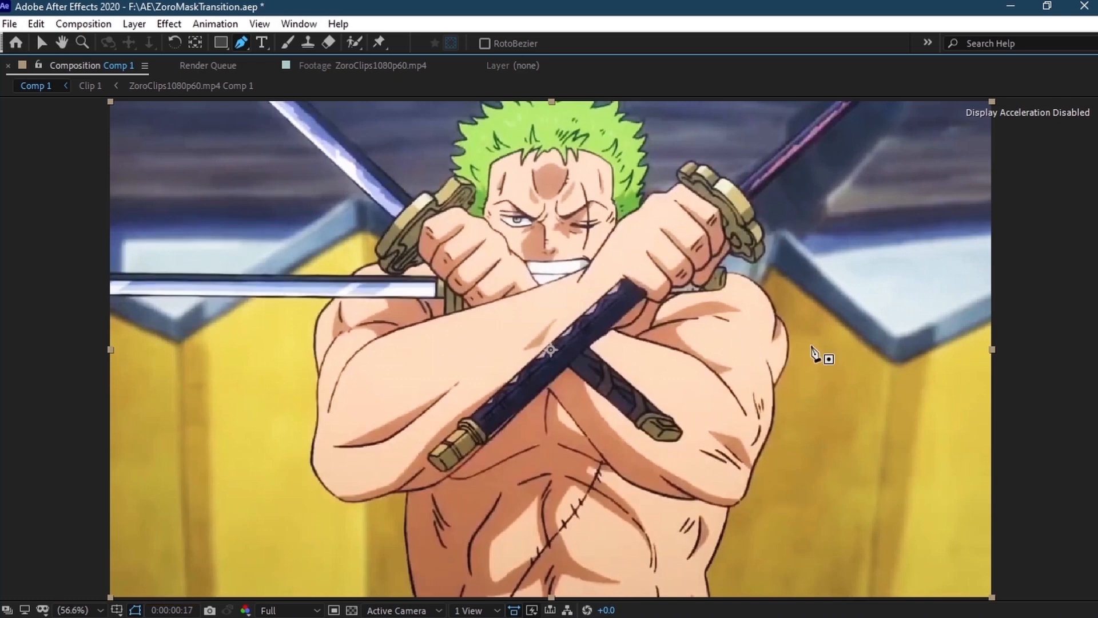
- Start a mask on the frozen layer below the frame edge and trace the torso's left outline up to the arm
scroll(799, 397, "up", 5)
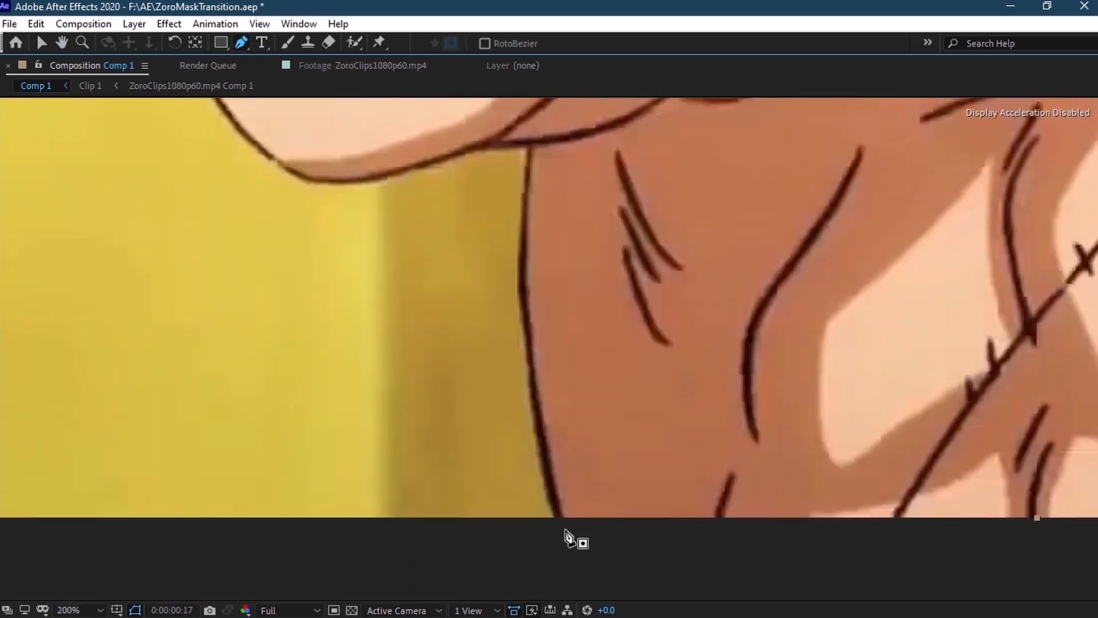
left_click(564, 531)
left_click(556, 506)
left_click(544, 453)
left_click(534, 401)
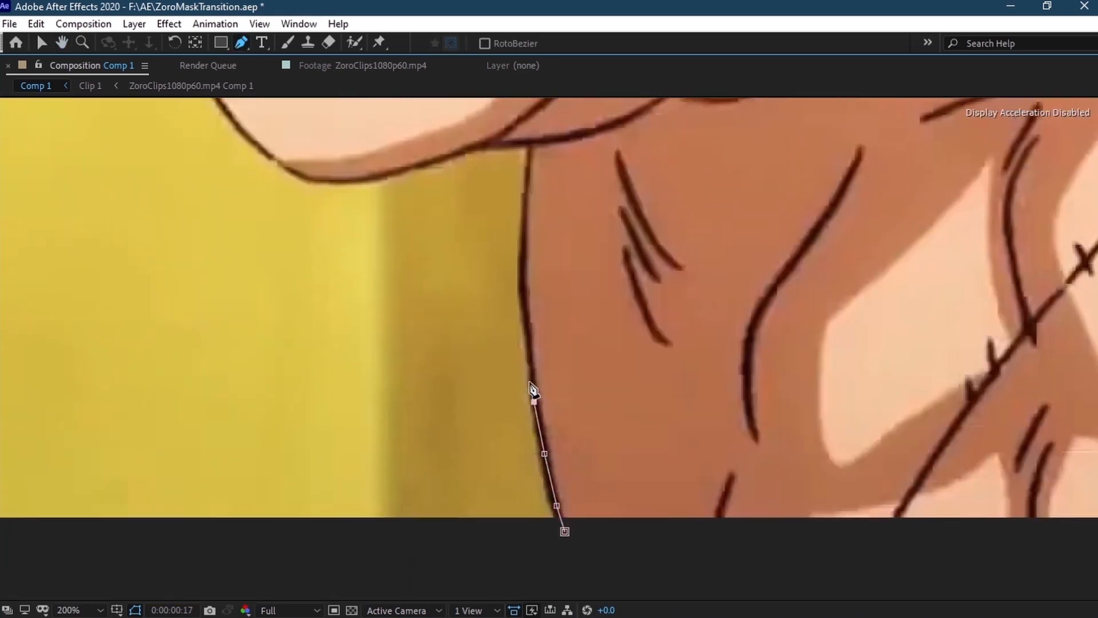
left_click(531, 359)
left_click(522, 303)
left_click(522, 258)
left_click(528, 186)
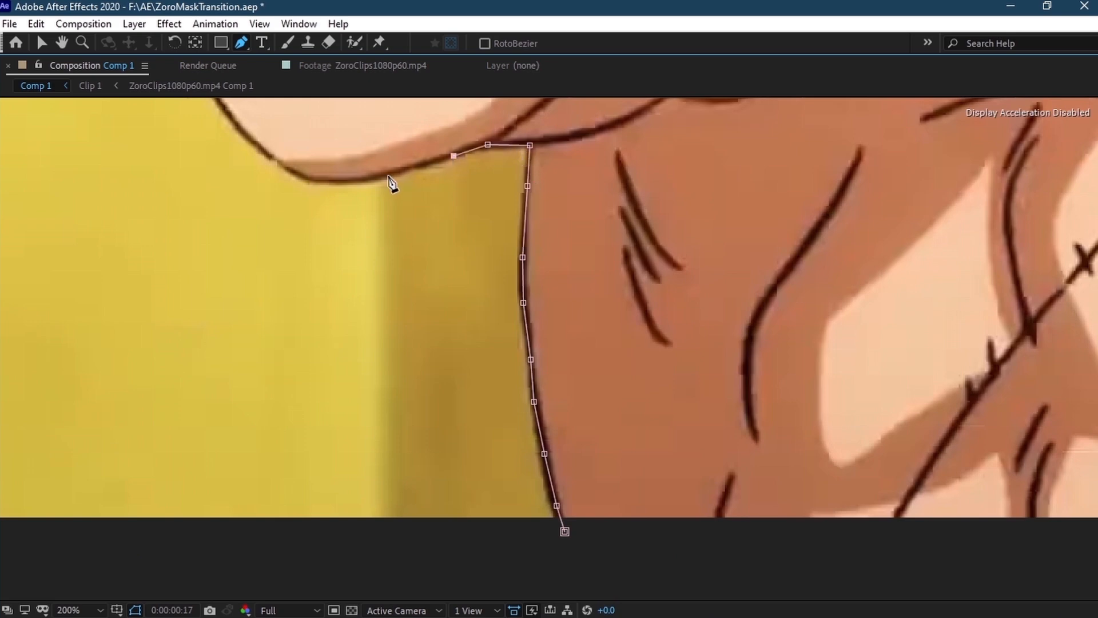
- Continue the mask around the left elbow and up the outer edge of the forearm
left_click(347, 184)
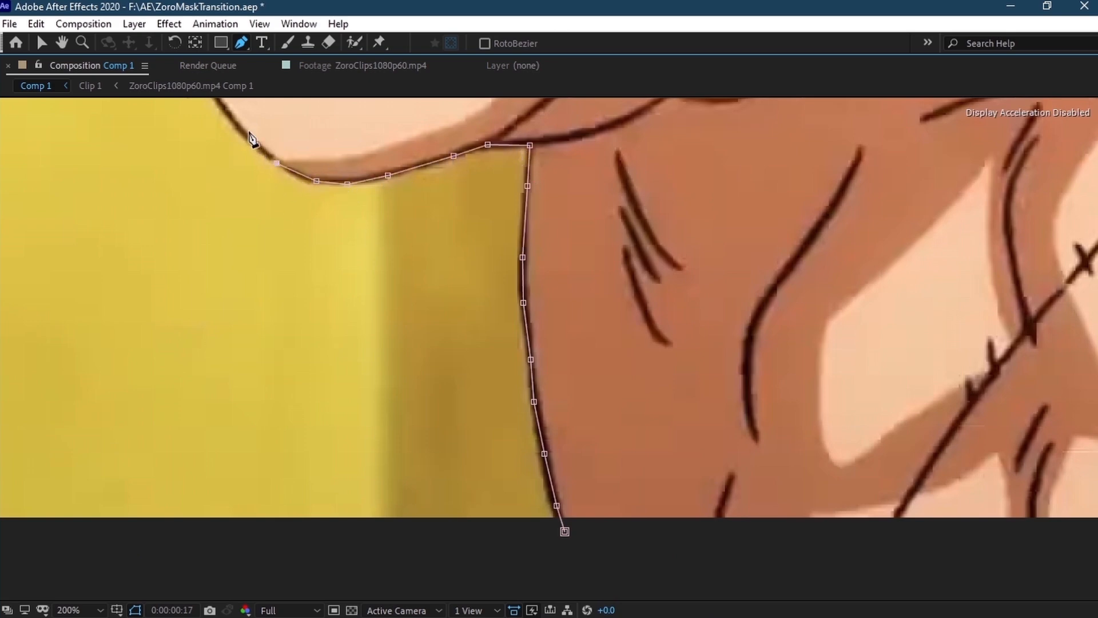
left_click_drag(251, 139, 403, 366)
left_click(403, 367)
left_click(374, 327)
left_click(363, 188)
left_click_drag(386, 161, 400, 415)
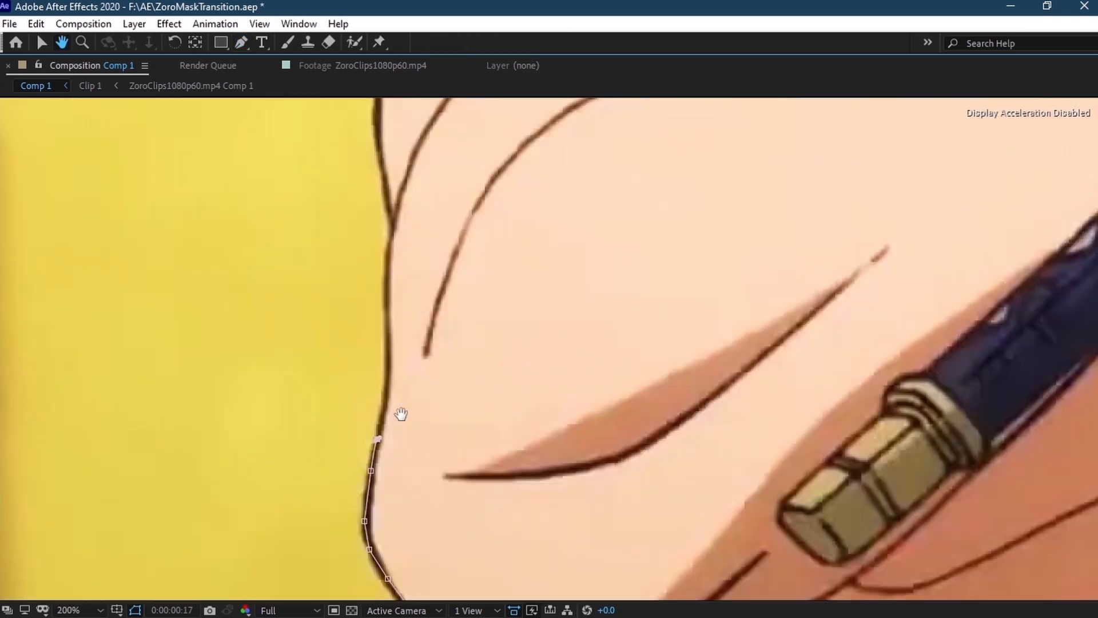
left_click(386, 391)
left_click(387, 343)
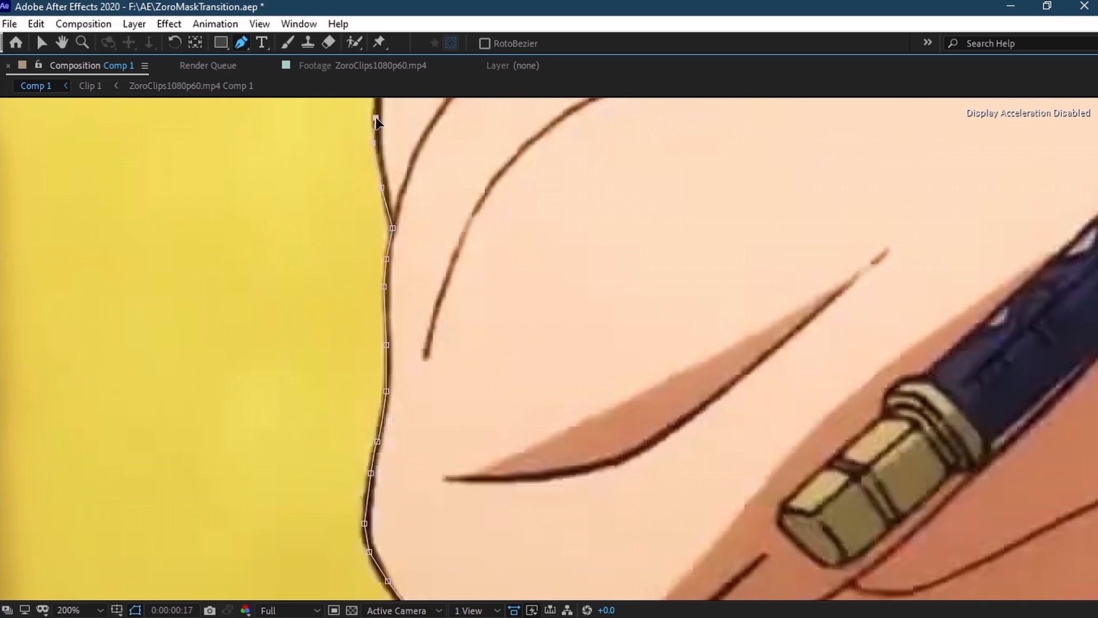
- Trace the mask up the left shoulder and around the horizontal blade, extending past the left frame edge
left_click_drag(382, 190, 413, 391)
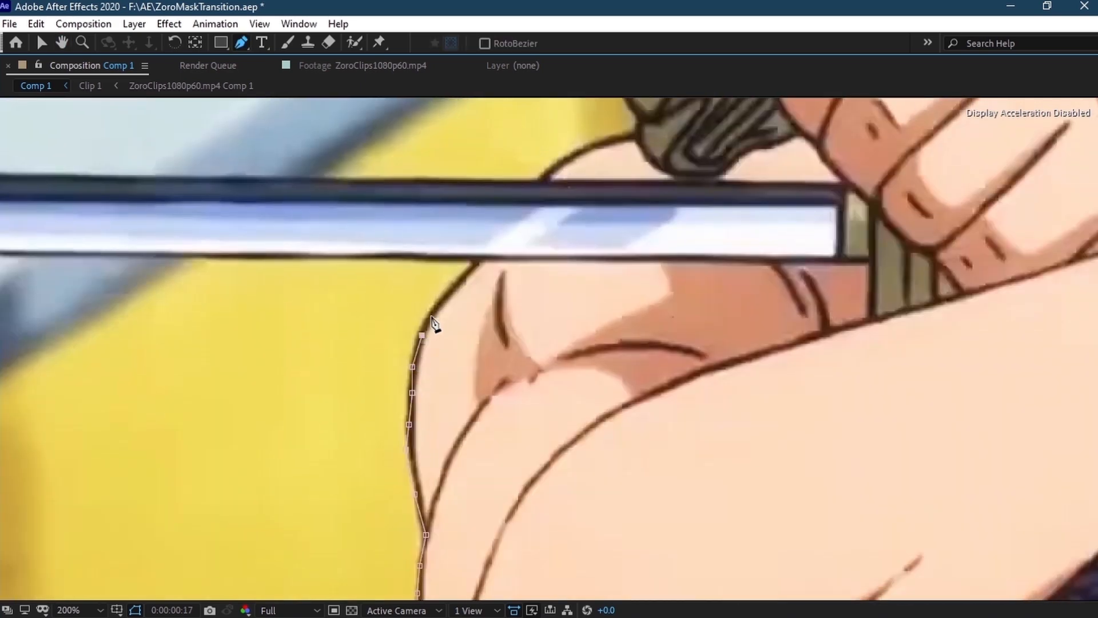
left_click(478, 262)
left_click_drag(299, 316, 671, 360)
left_click(40, 294)
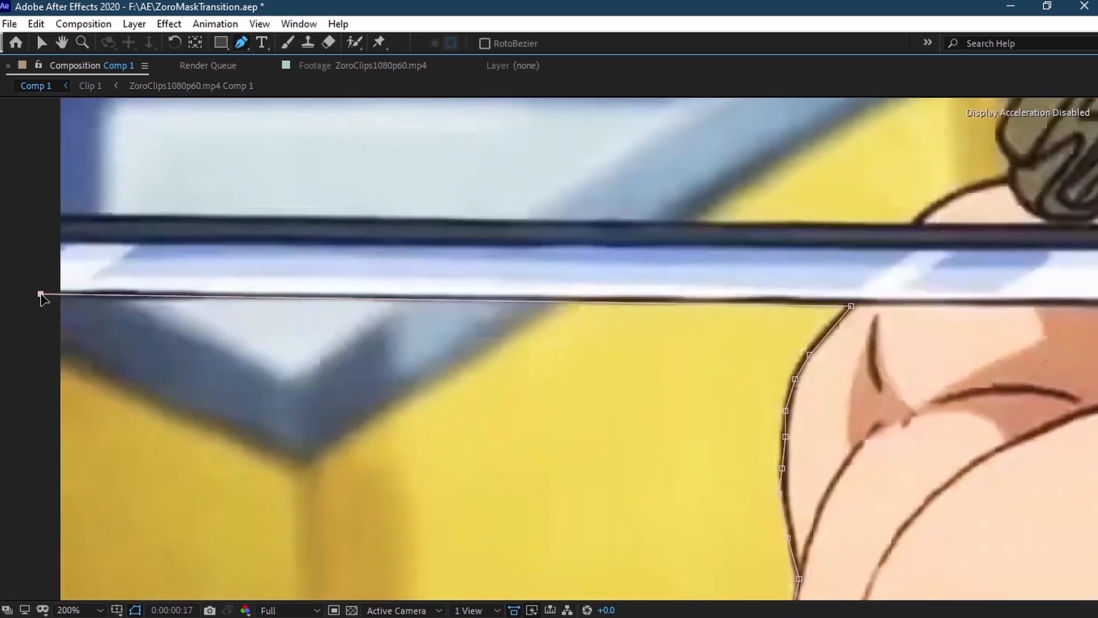
left_click(914, 223)
- Extend the mask over the shoulder above the horizontal blade and up the outer edge of the left sword guard
left_click_drag(956, 213, 530, 451)
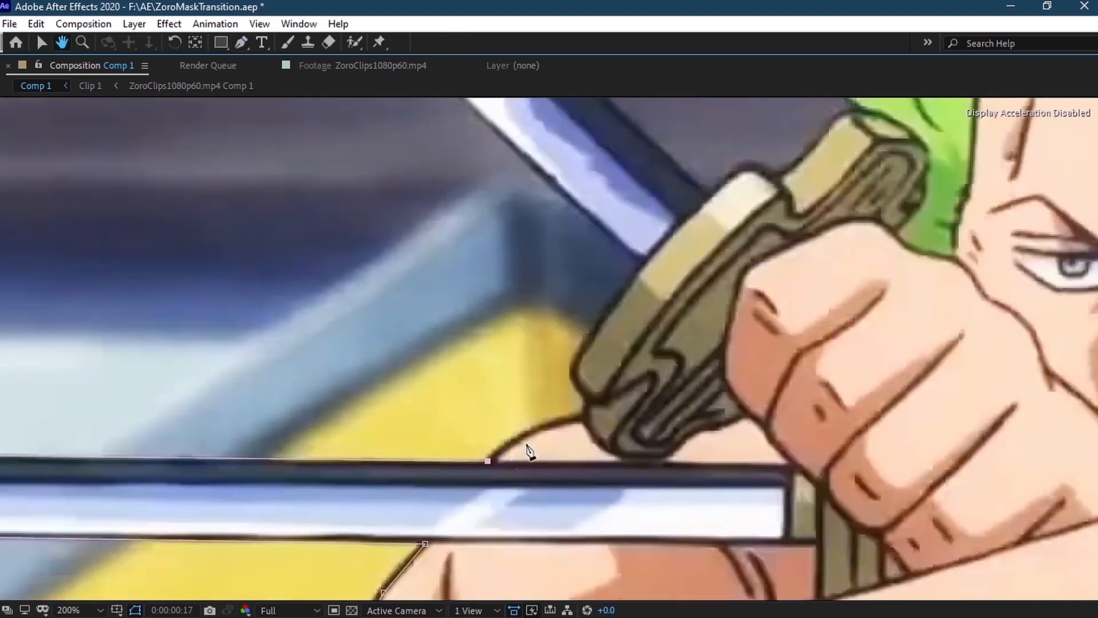
left_click(524, 433)
left_click(579, 418)
left_click_drag(642, 420, 635, 474)
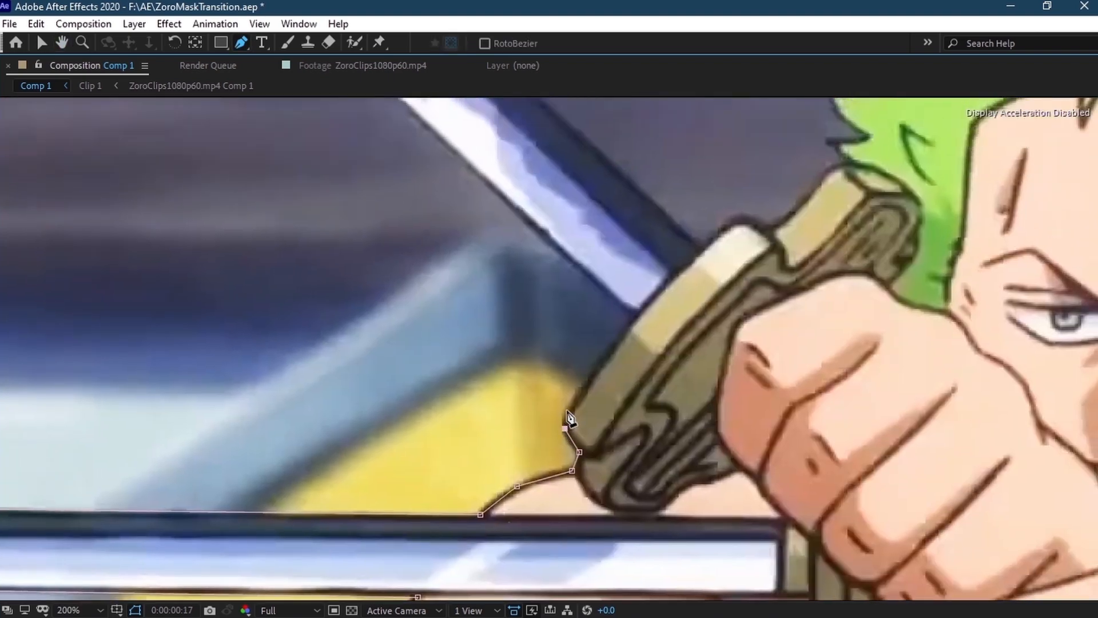
left_click(611, 295)
- Trace the mask around the upper-left diagonal blade, past the top frame edge and back down to its guard
scroll(611, 295, "down", 2)
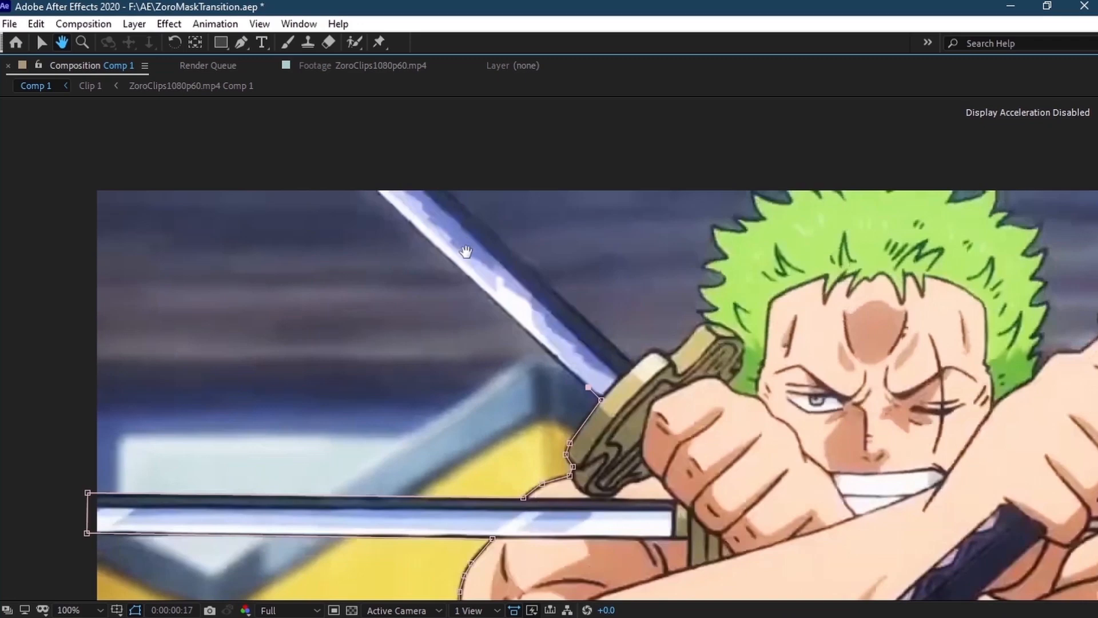
scroll(449, 198, "up", 2)
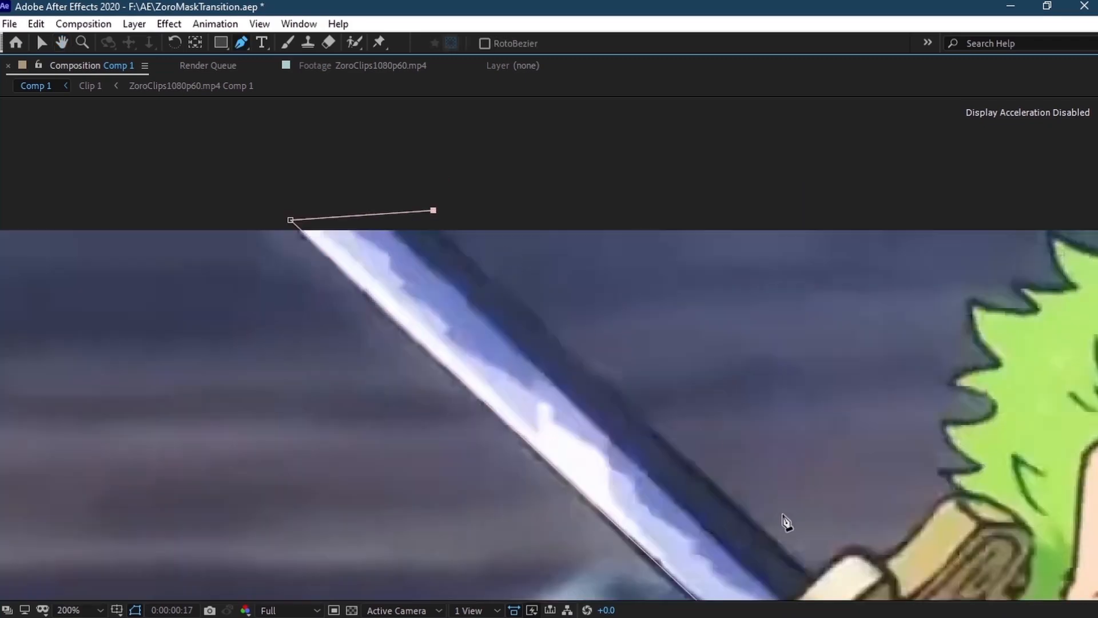
left_click(814, 573)
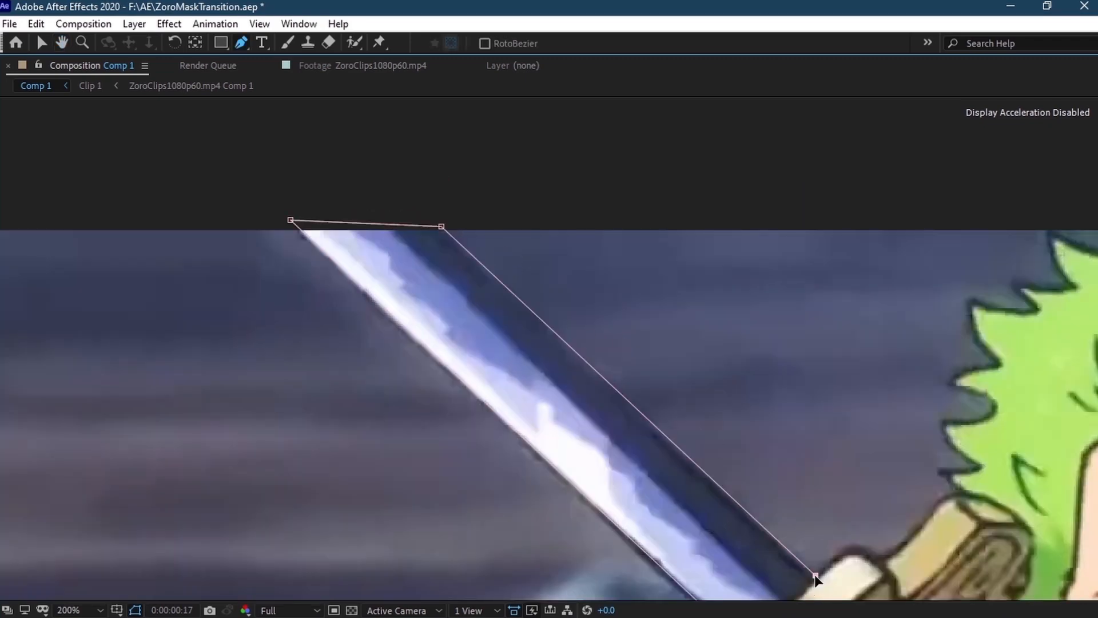
left_click_drag(814, 573, 434, 453)
- Continue the mask along the top of the left sword guard and up the hair spikes on the head's left side
left_click(458, 436)
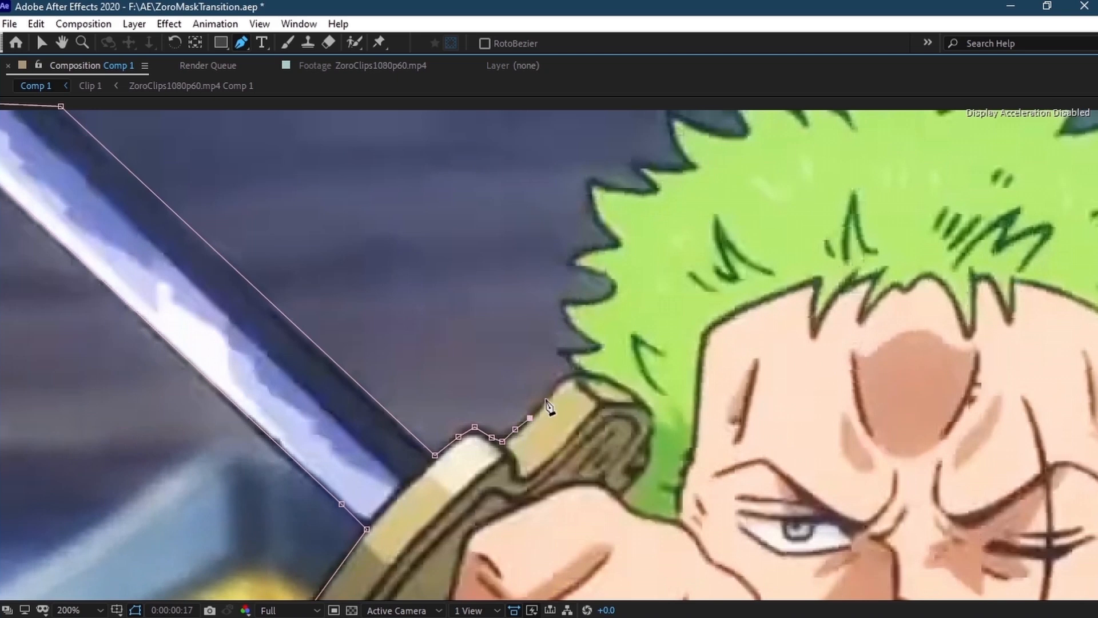
left_click(576, 374)
left_click(559, 350)
left_click(596, 347)
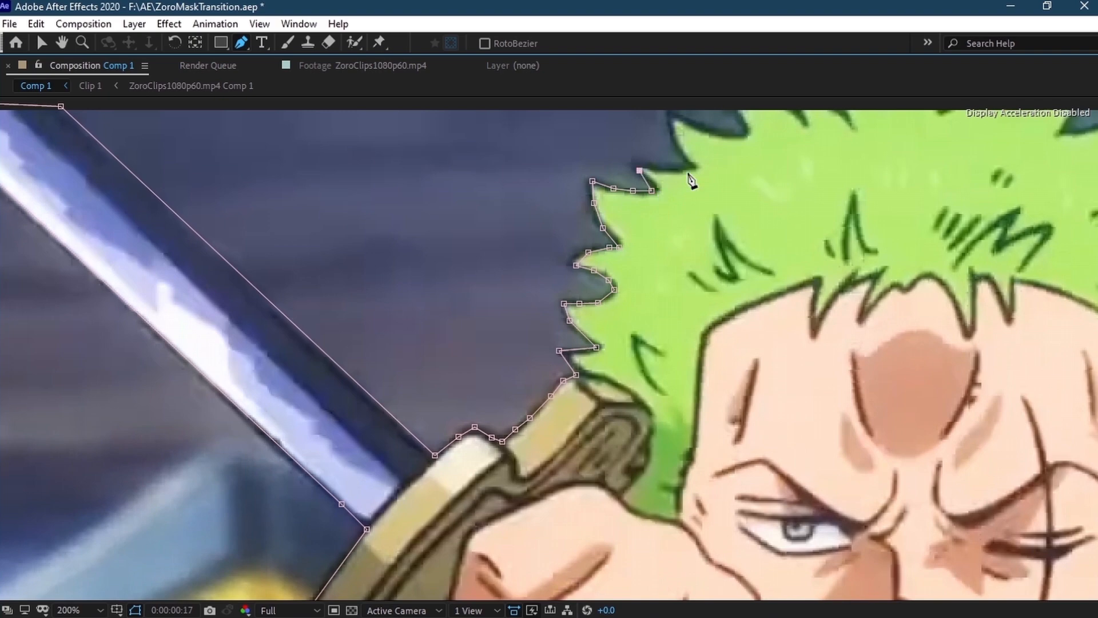
left_click(747, 138)
left_click_drag(755, 178, 631, 307)
- Carry the mask across the top of the hair just above the frame edge and into the upper-right spikes
left_click(613, 229)
left_click(957, 231)
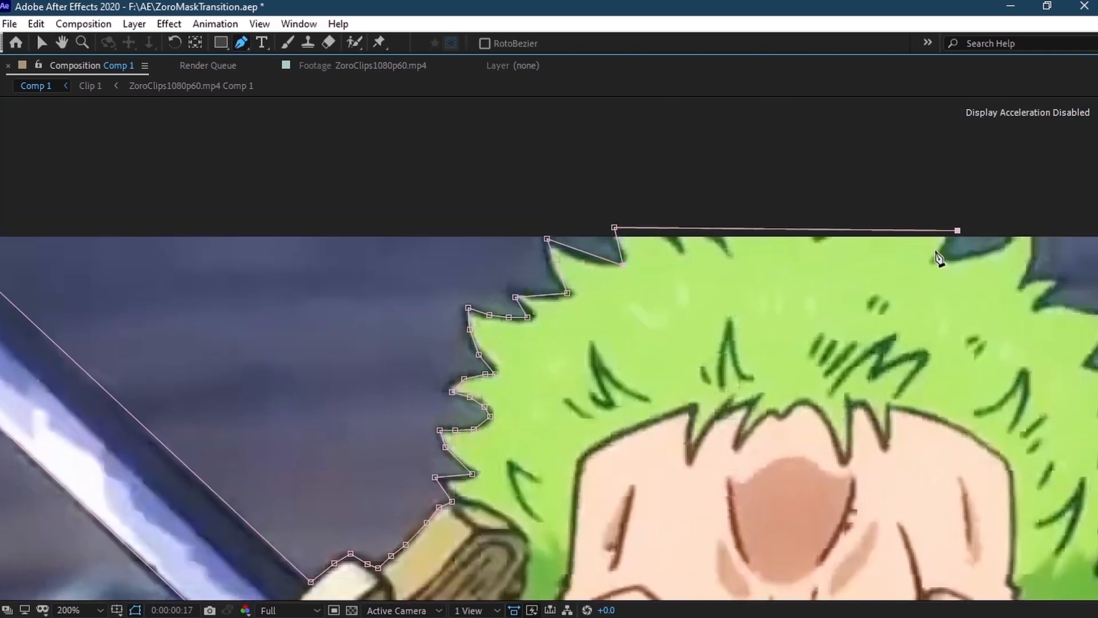
left_click(933, 257)
left_click_drag(937, 306, 603, 387)
left_click(645, 337)
left_click(678, 314)
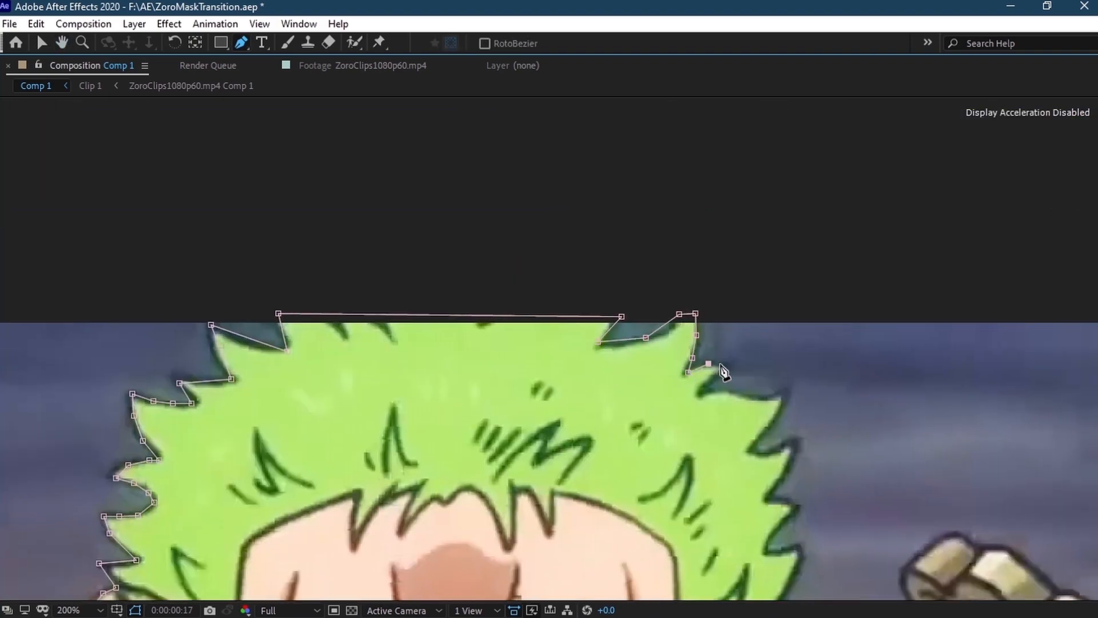
- Trace the mask down the hair spikes on the head's right side toward the raised fist
left_click(771, 398)
left_click(789, 387)
left_click_drag(740, 466, 674, 353)
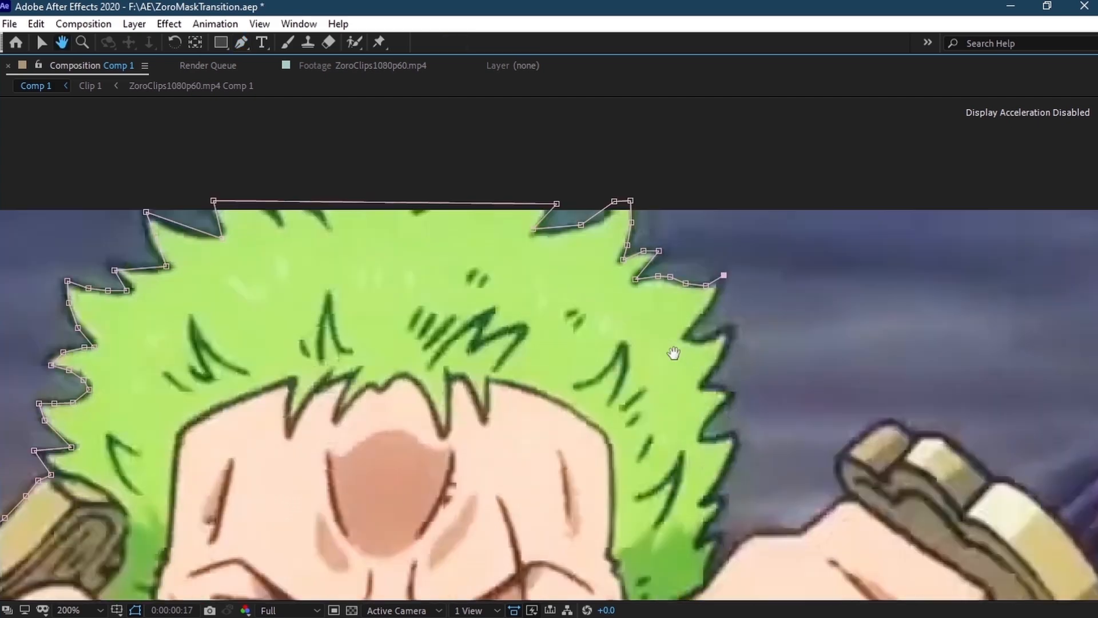
left_click(684, 332)
left_click(699, 339)
left_click(718, 363)
left_click(706, 380)
left_click_drag(580, 401, 530, 287)
left_click(676, 273)
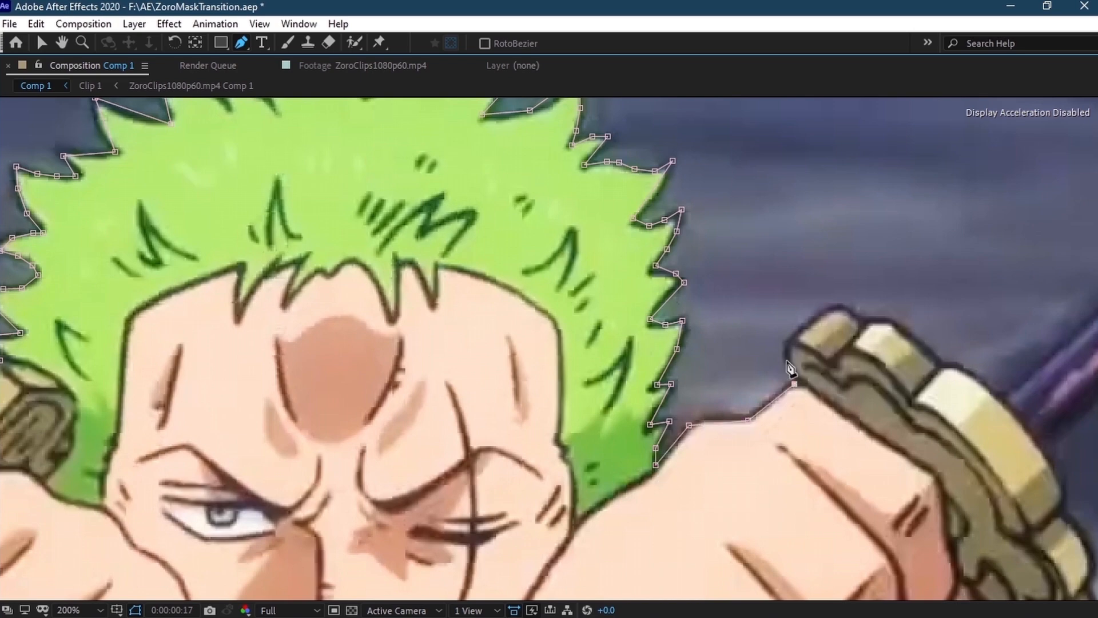
- Extend the mask over the right sword guard and around the purple blade up to the top of the frame
left_click(936, 364)
left_click_drag(933, 367, 462, 197)
left_click(652, 200)
left_click(740, 207)
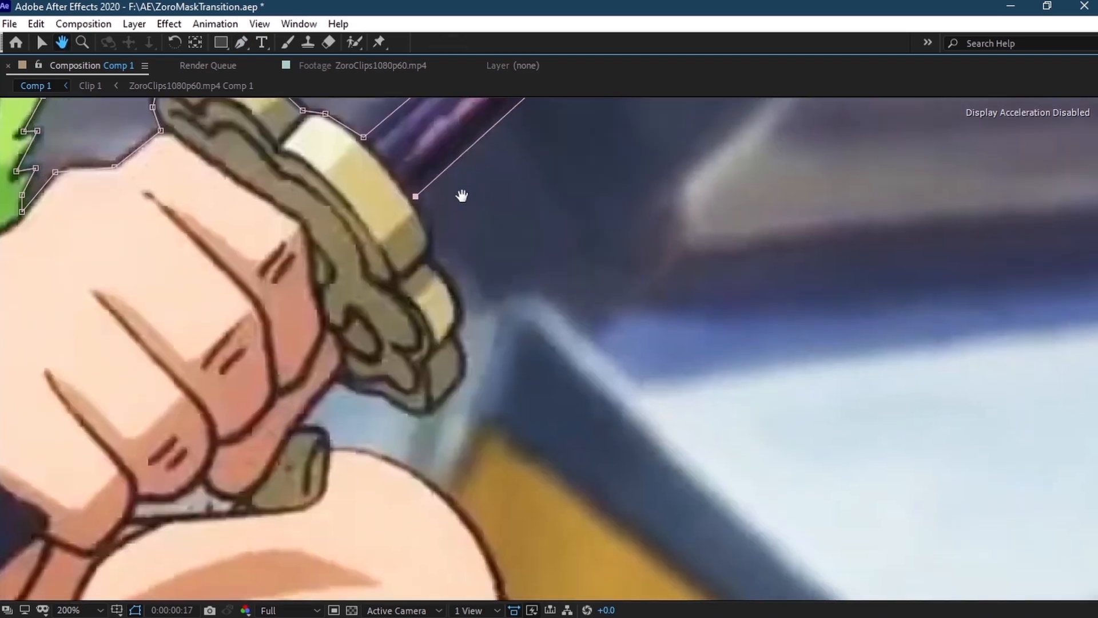
- Trace the mask down the right sword guard, around the gap by the fist, and onto the right shoulder
left_click(428, 230)
left_click(430, 246)
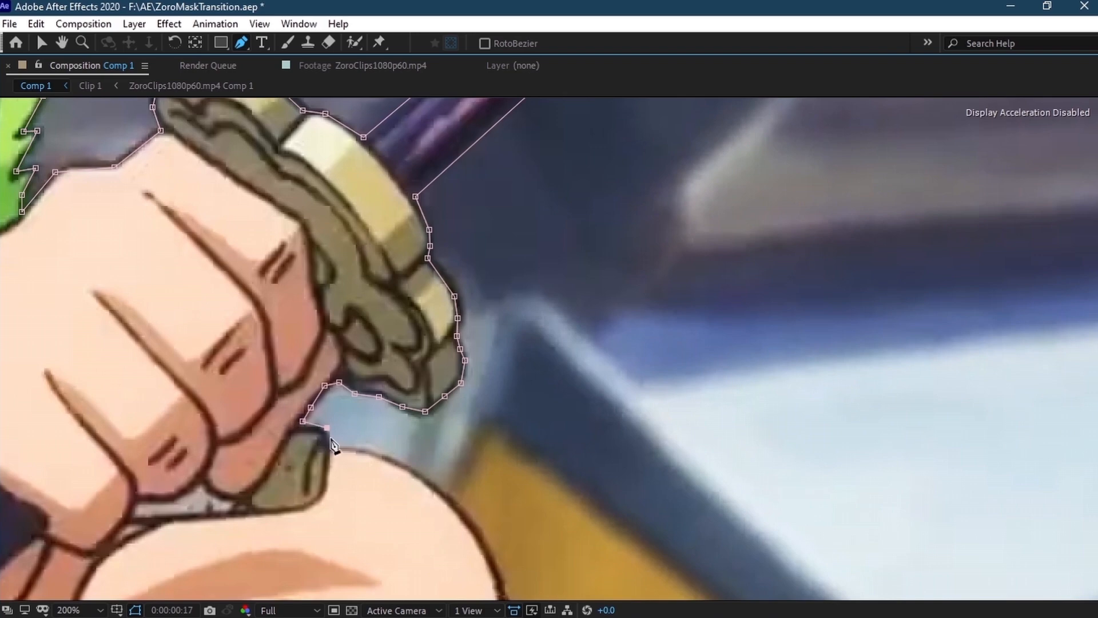
left_click_drag(441, 509, 241, 313)
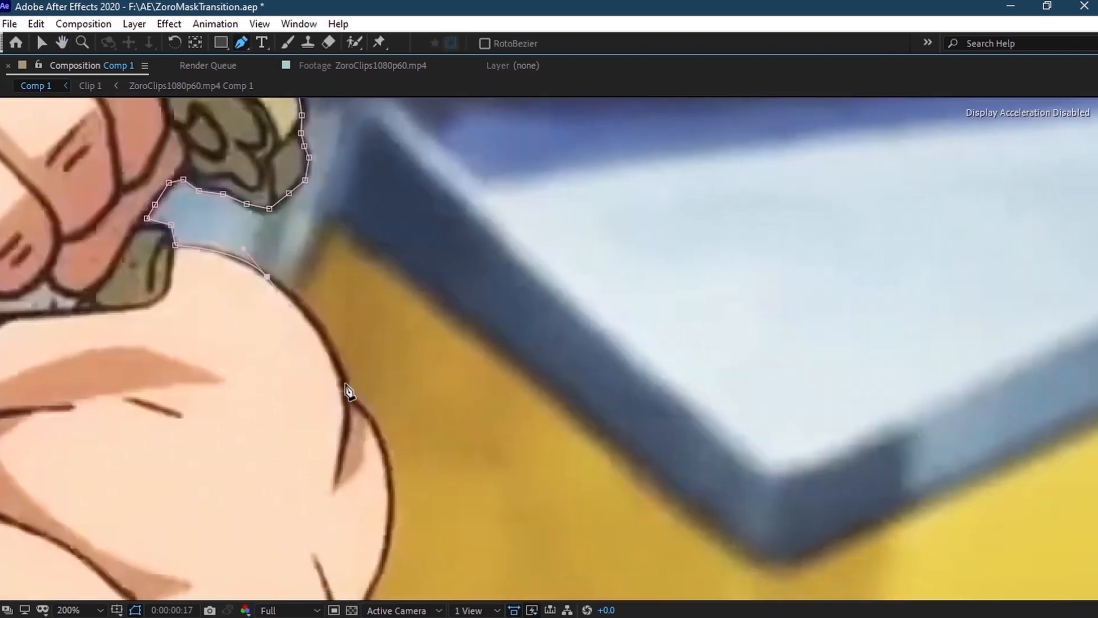
- Trace the mask down the outer edge of the right shoulder and upper arm toward the elbow
left_click_drag(347, 399, 358, 231)
left_click(372, 417)
left_click(384, 456)
left_click_drag(318, 411, 242, 509)
left_click(316, 450)
left_click_drag(316, 452, 317, 197)
left_click(316, 274)
left_click(287, 375)
left_click(257, 425)
left_click_drag(253, 444, 443, 178)
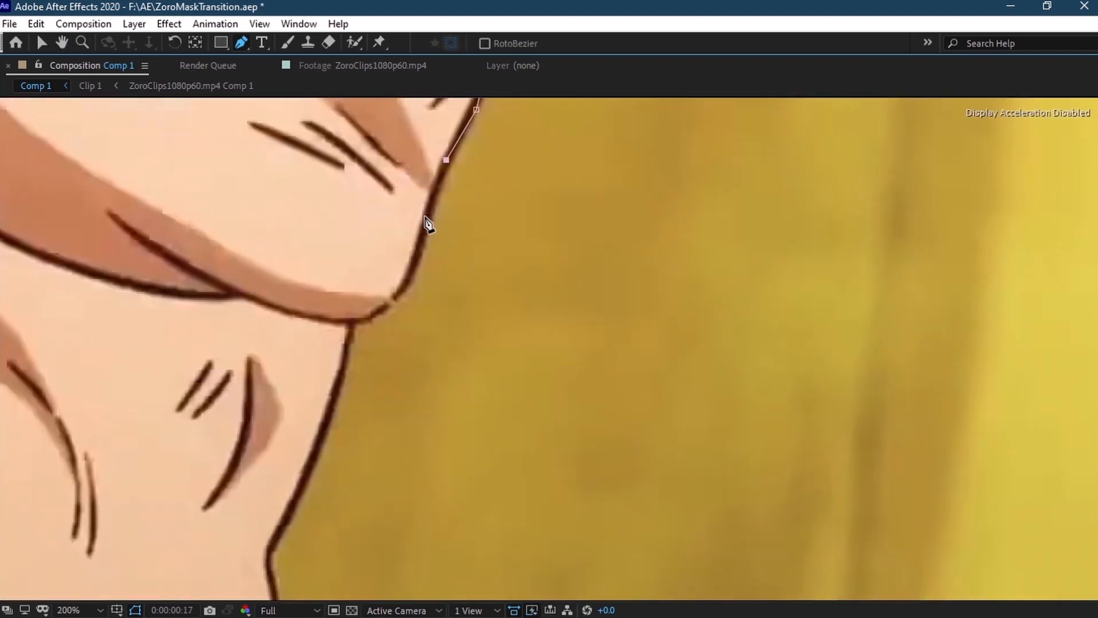
- Trace the mask around the bottom of the right elbow and down the torso's right edge toward the waist
left_click(422, 235)
left_click(401, 288)
left_click(361, 323)
left_click(345, 352)
left_click(318, 439)
left_click_drag(315, 452, 377, 267)
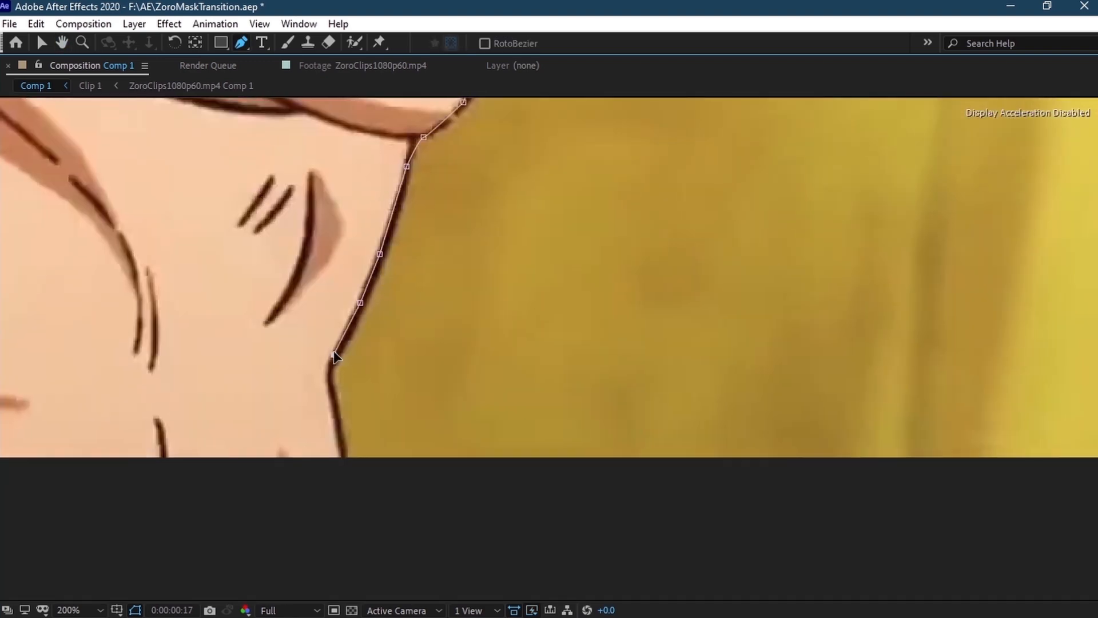
- Carry the mask to the frame's lower edge at the waist and close it at its starting point
left_click(343, 458)
scroll(307, 375, "down", 6)
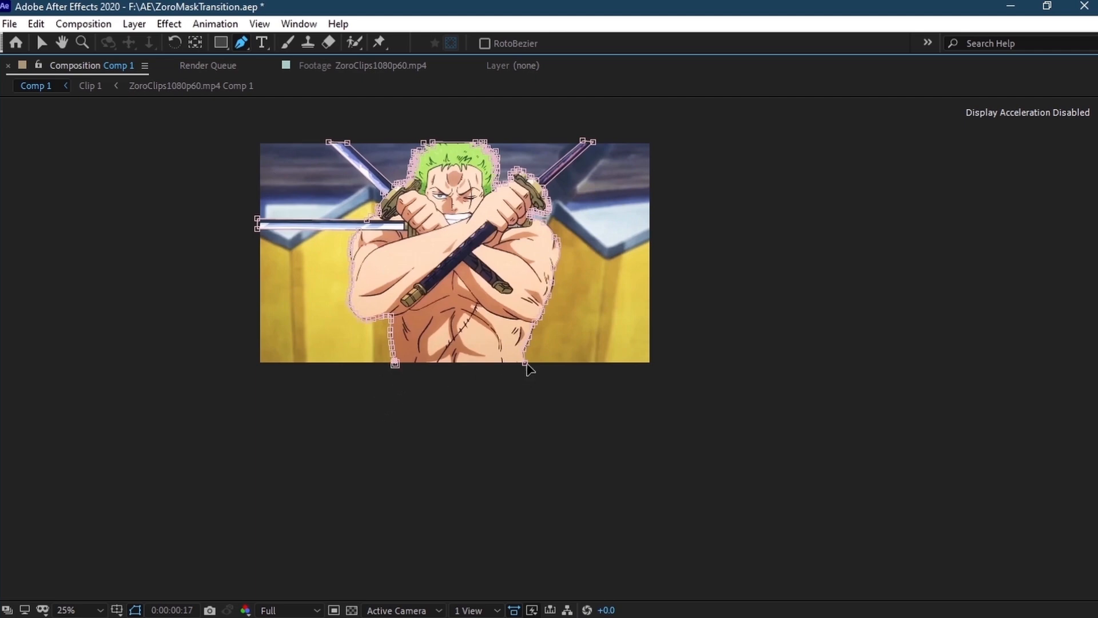
left_click(394, 364)
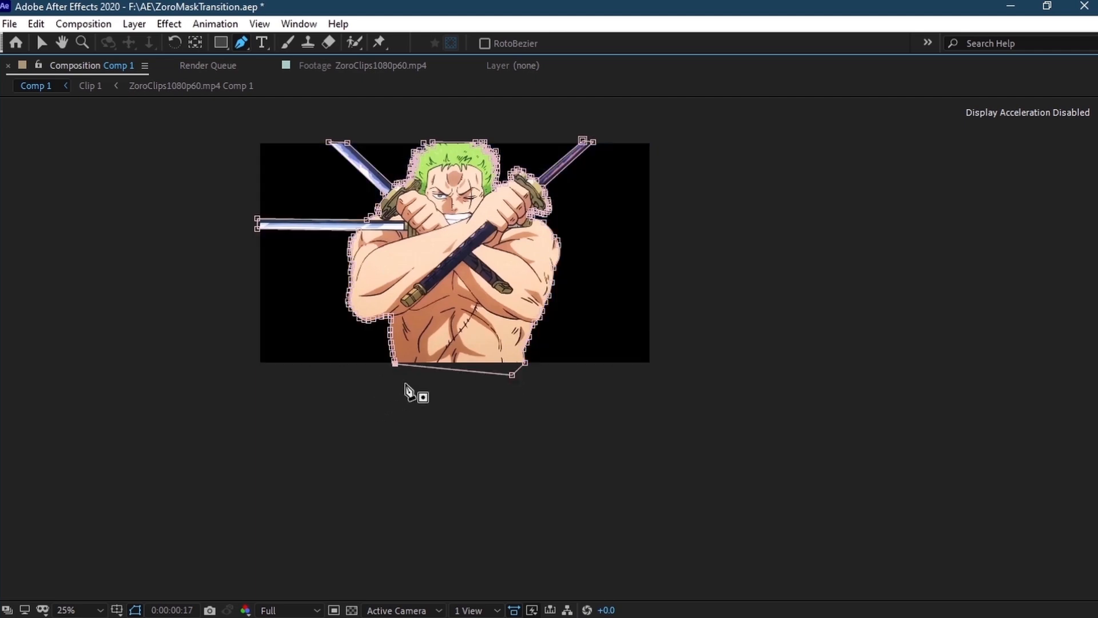
- Restore the full panel layout, make Clip 1 visible again and set the preview resolution to Third
key("grave")
left_click(7, 521)
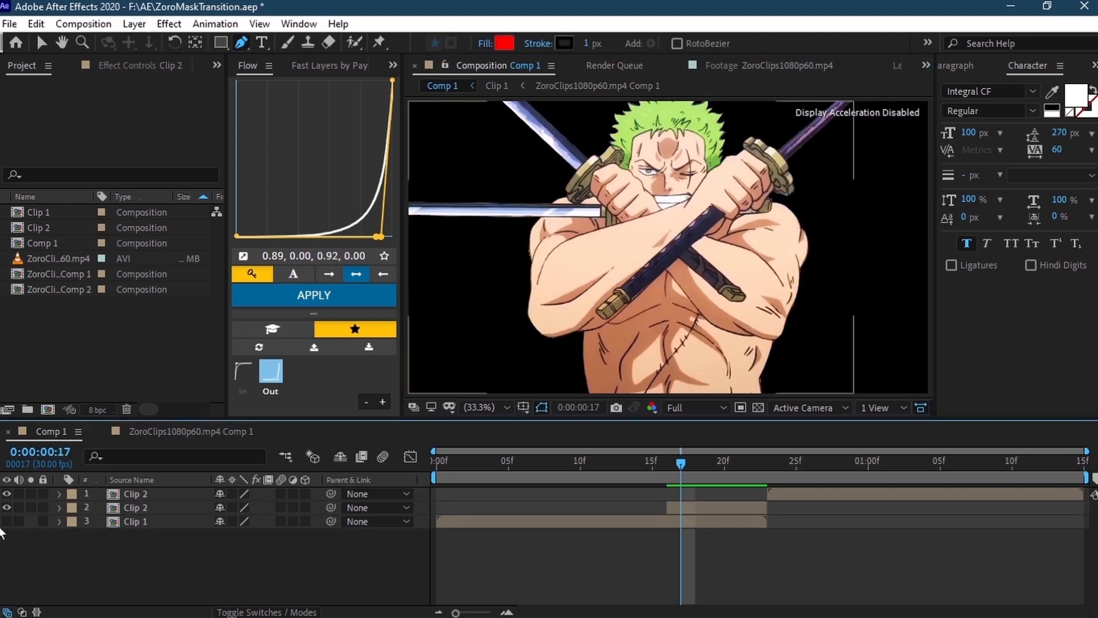
left_click(695, 407)
left_click(692, 482)
- Set the Mask Feather of Mask 1 on the masked Clip 2 layer to 6 pixels
left_click(708, 507)
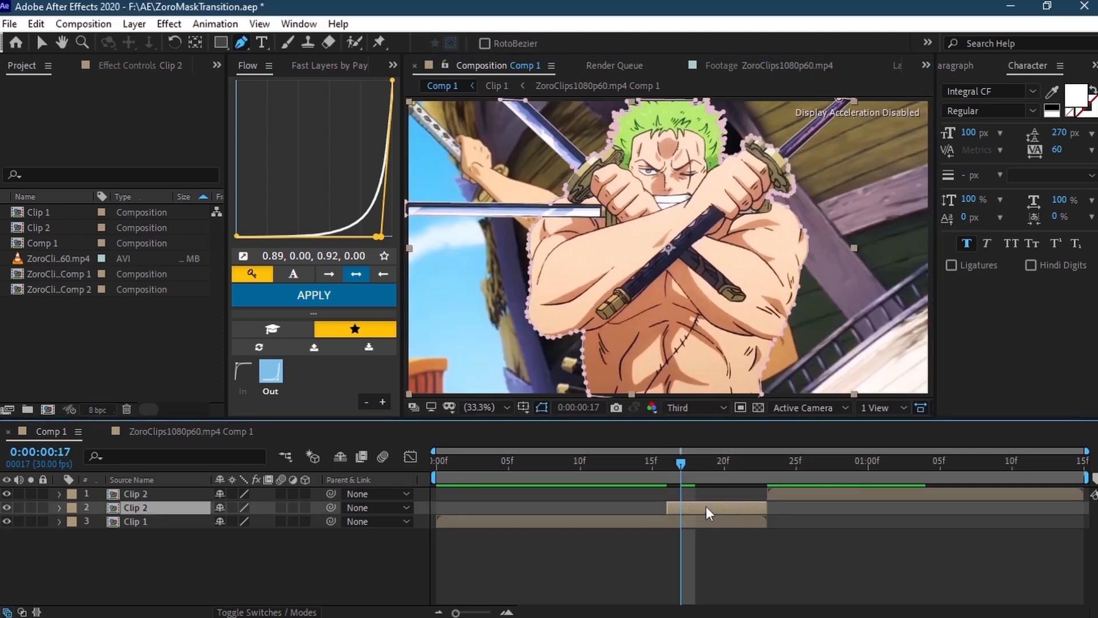
key("f")
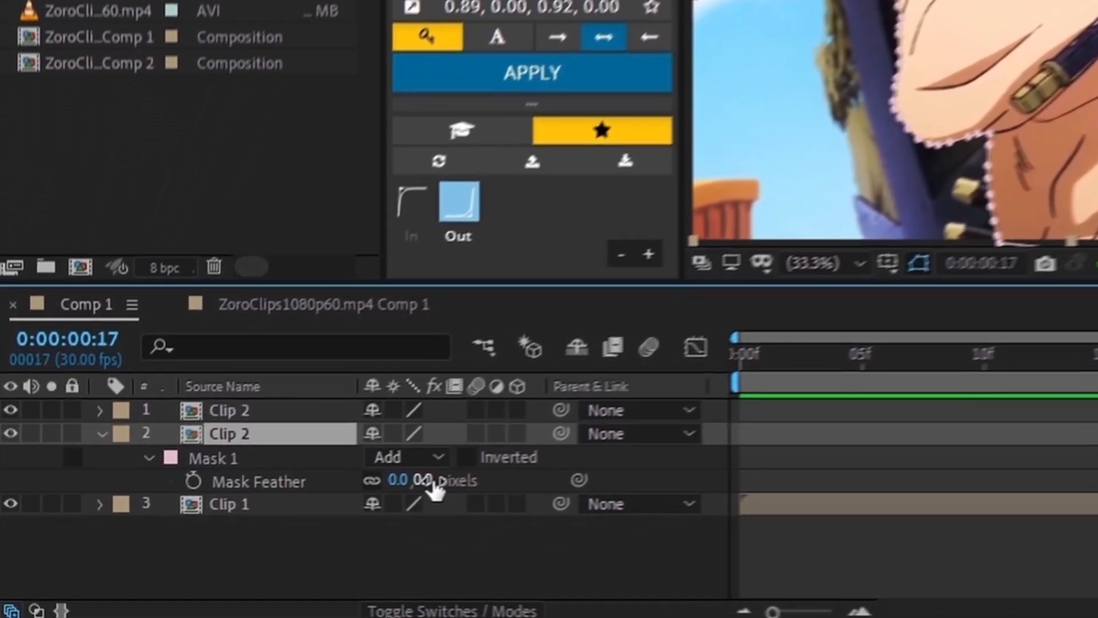
left_click(262, 531)
type("6")
key("Return")
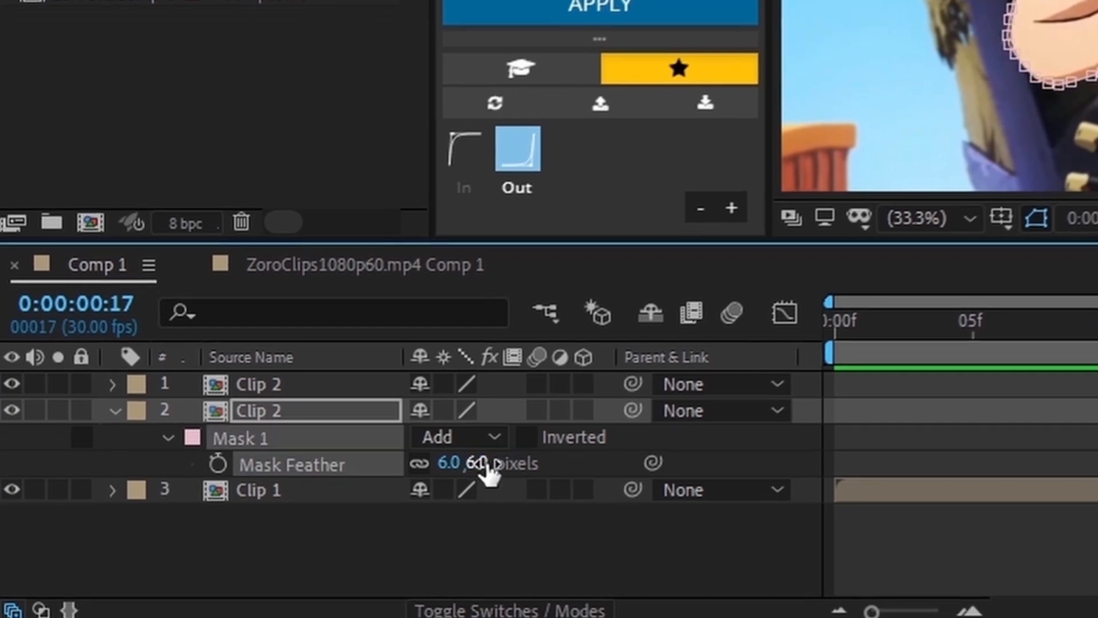
left_click(972, 549)
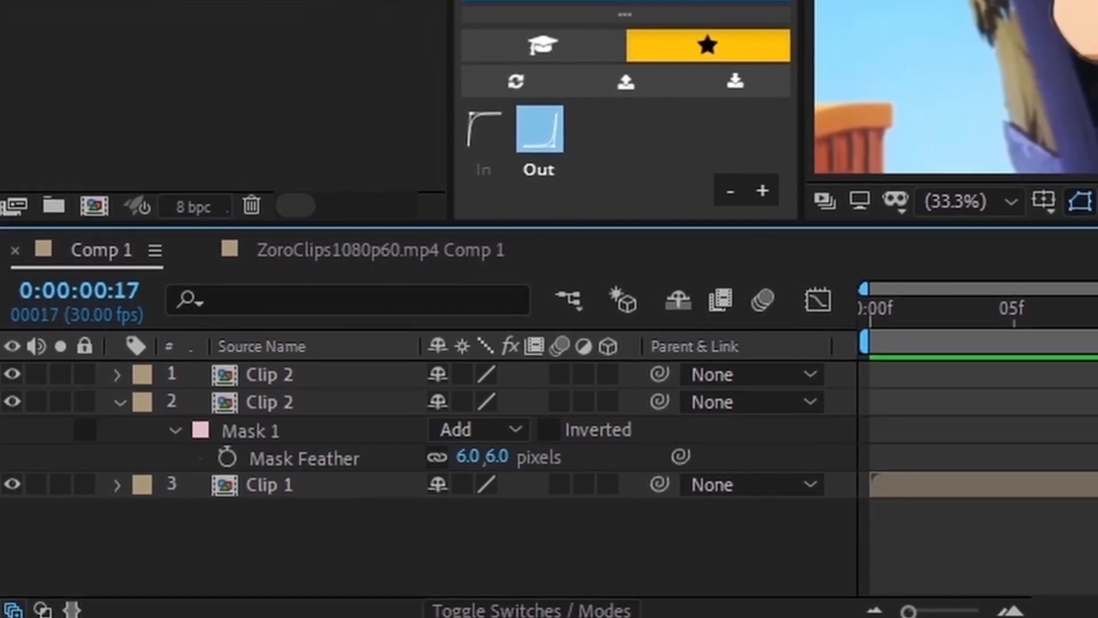
- Set the Mask Expansion of Mask 1 on the masked Clip 2 layer to -2 pixels
left_click(1086, 402)
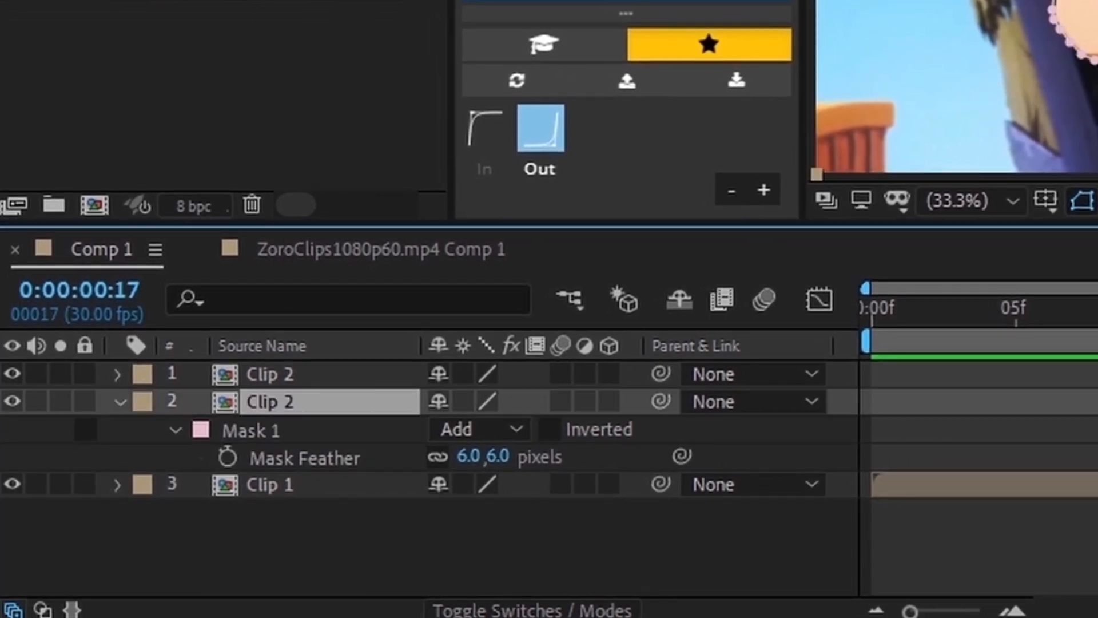
key("m")
left_click(175, 431)
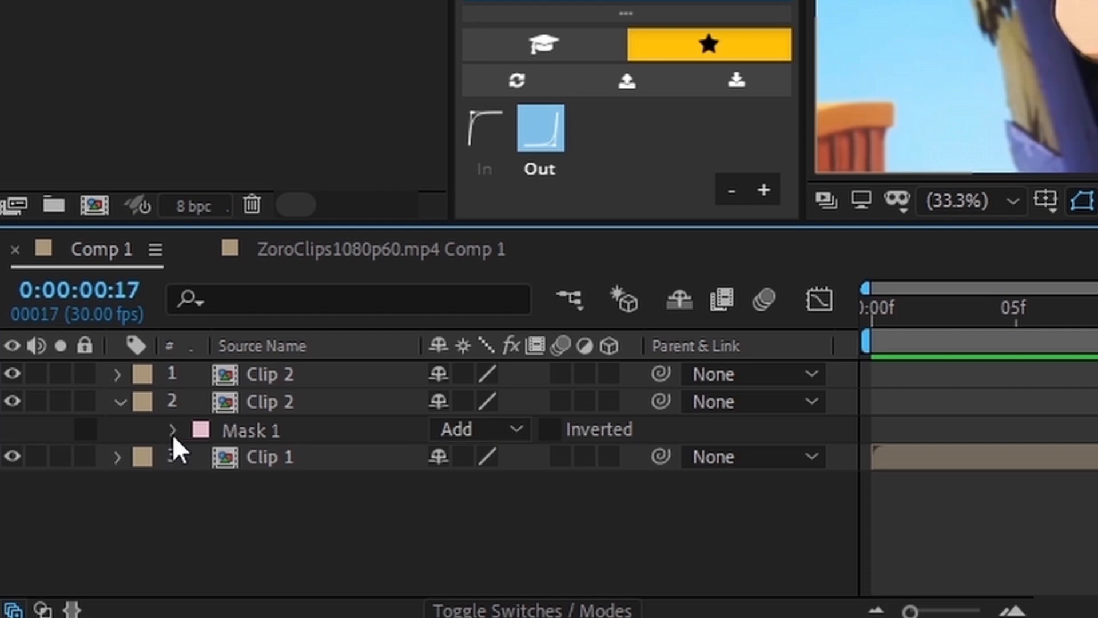
left_click(176, 432)
left_click(434, 539)
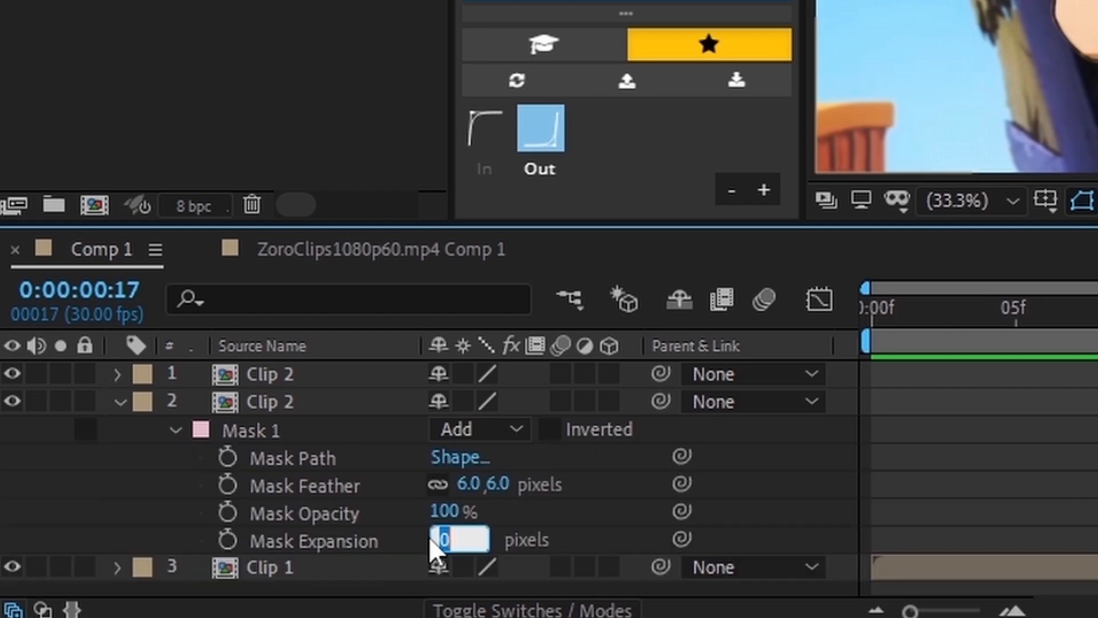
type("-2")
key("Return")
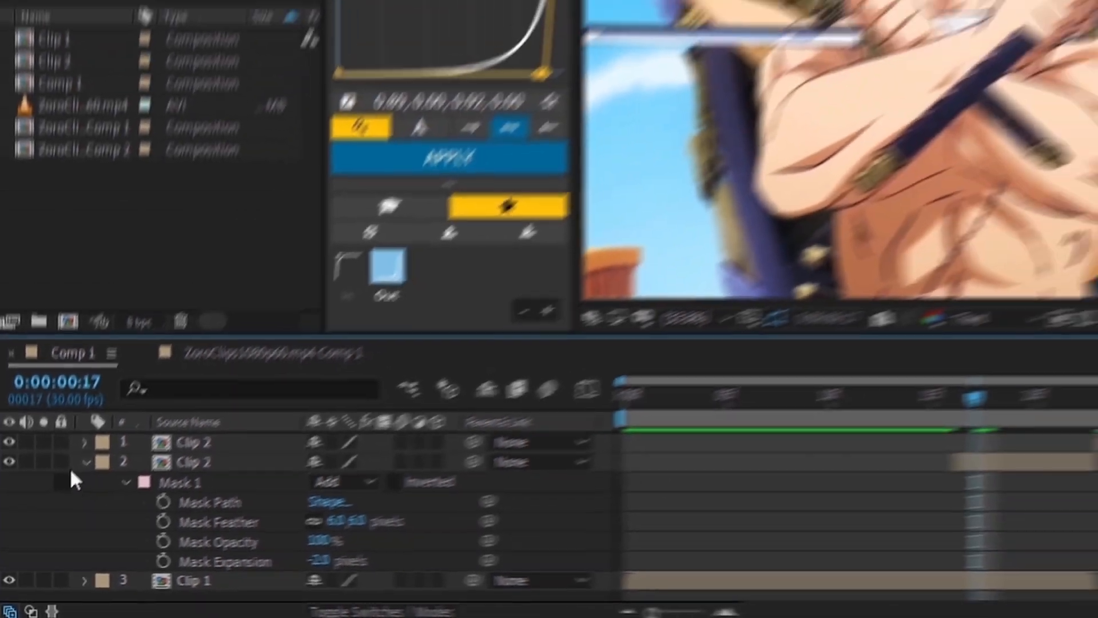
- Collapse the masked Clip 2 layer's properties and play back Comp 1 from the start
left_click(120, 402)
left_click_drag(479, 452, 418, 462)
key("space")
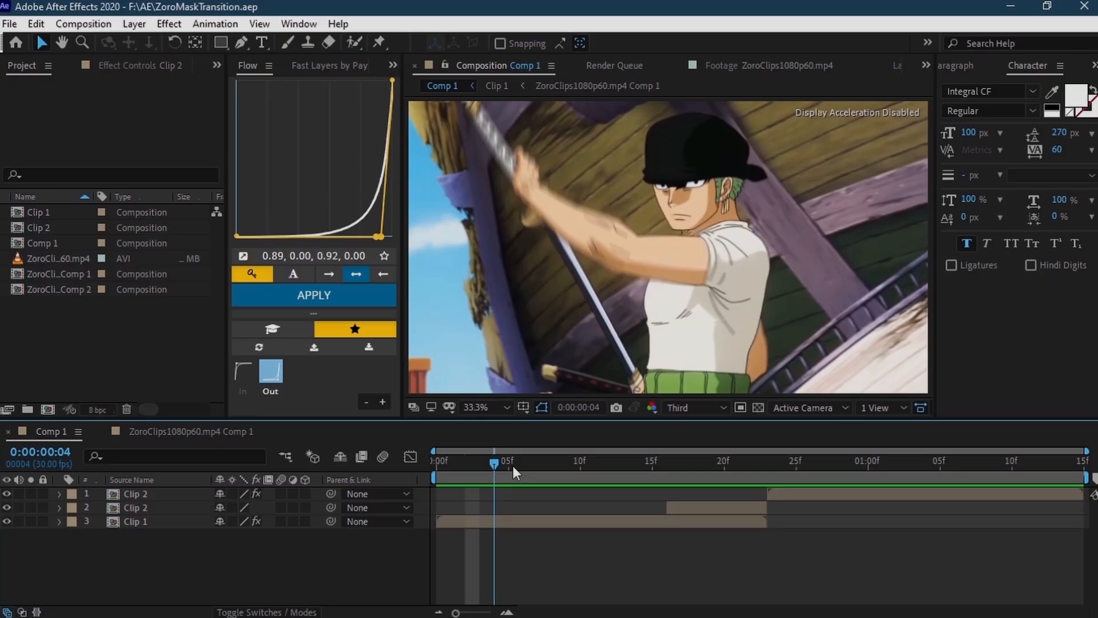
- Extend the masked Clip 2 layer's start back to frame 15 and add a Y Position keyframe at frame 22
left_click_drag(512, 465, 670, 507)
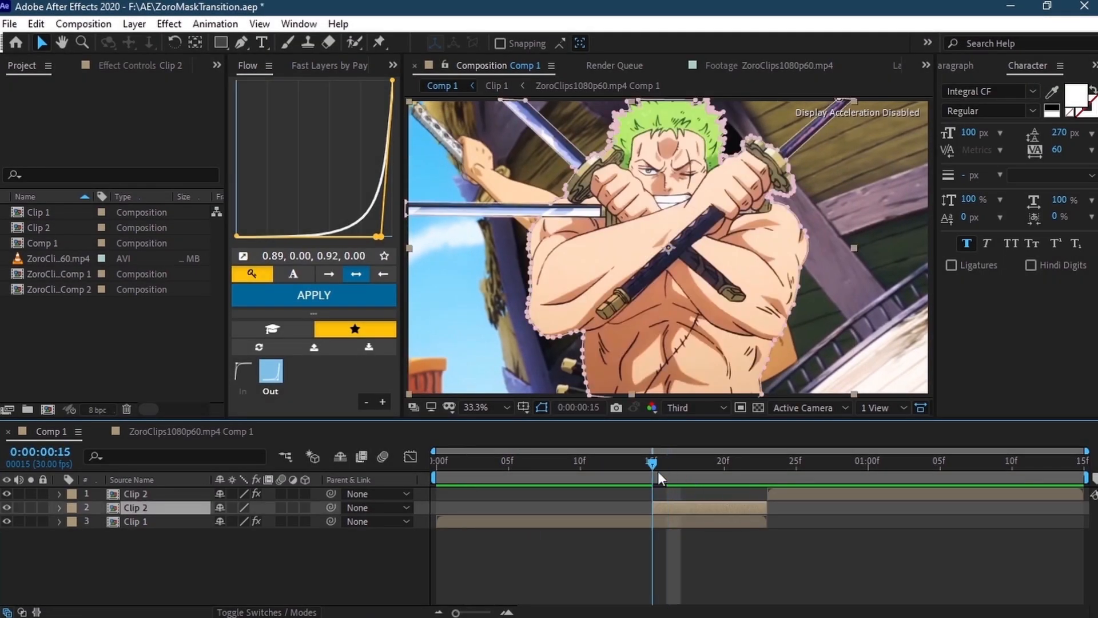
key("o")
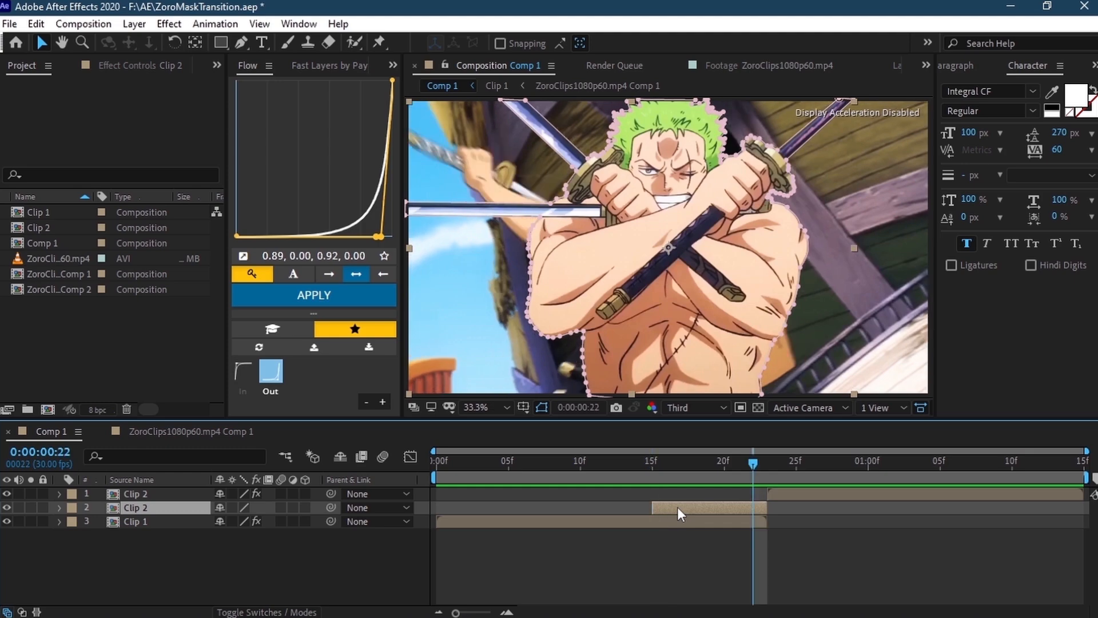
key("p")
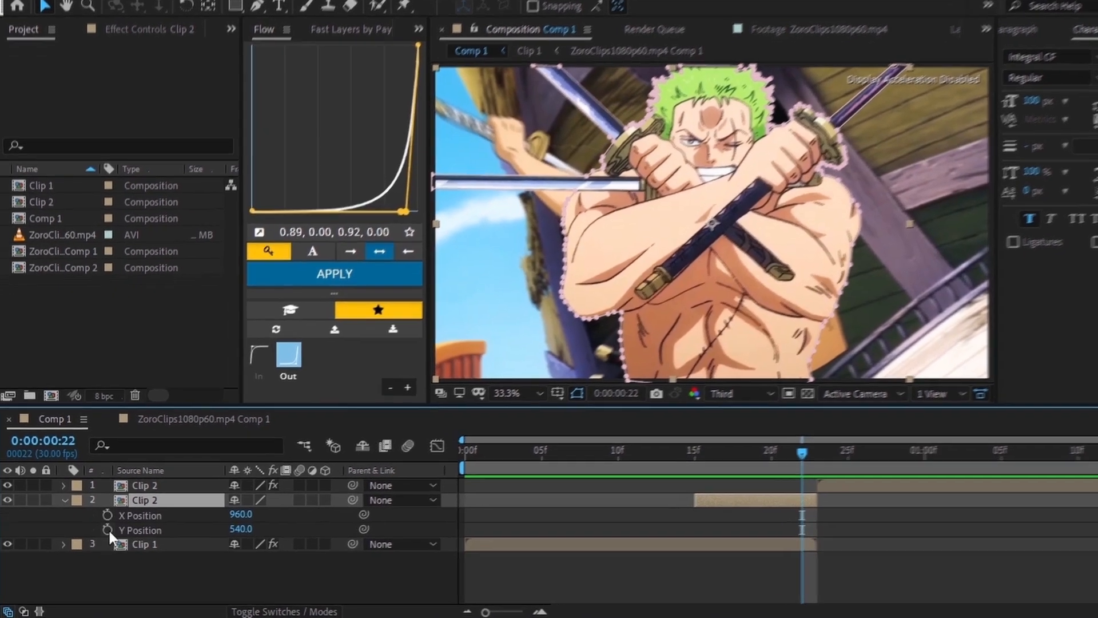
left_click(100, 536)
- Keyframe the masked layer's Y Position at 1640 on frame 15 and move the ending keyframe to frame 23
left_click(786, 436)
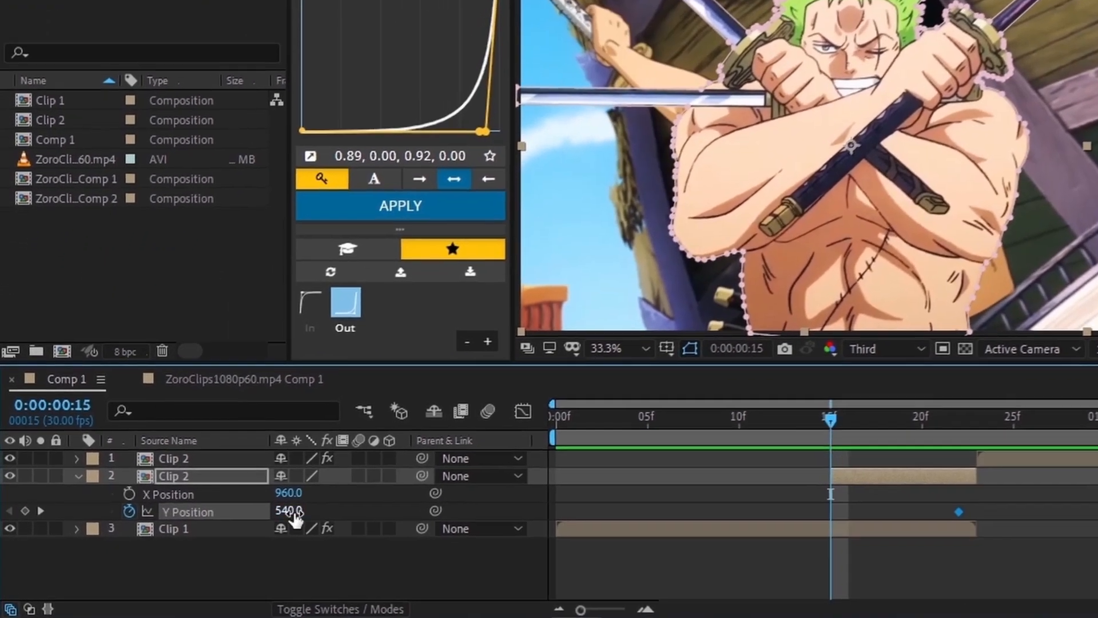
left_click_drag(278, 517, 516, 519)
left_click_drag(323, 507, 479, 509)
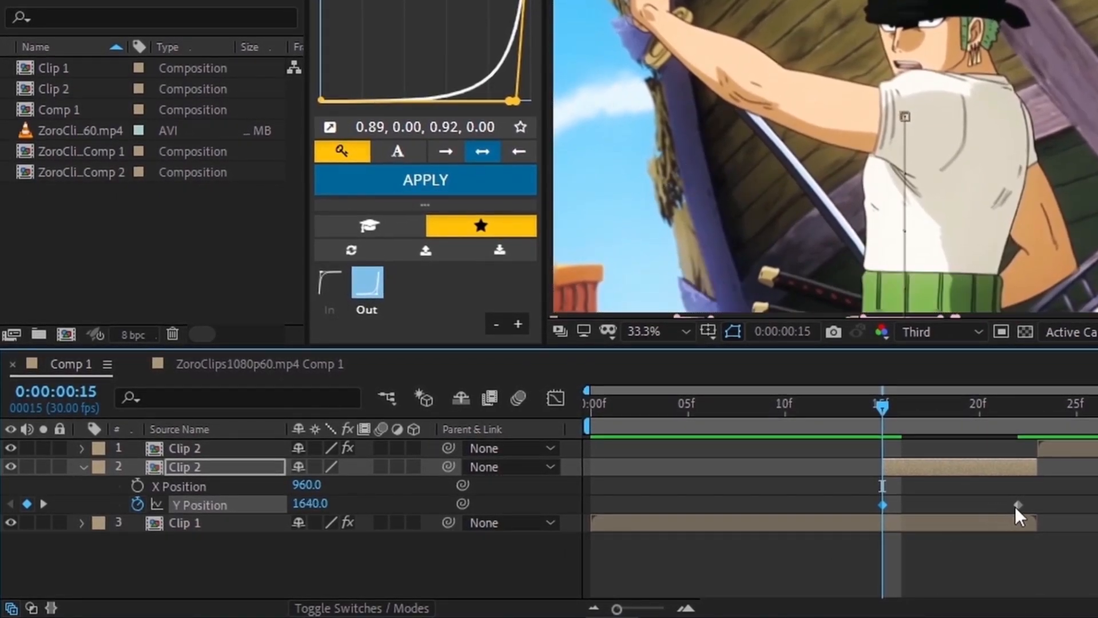
left_click_drag(1067, 488, 861, 510)
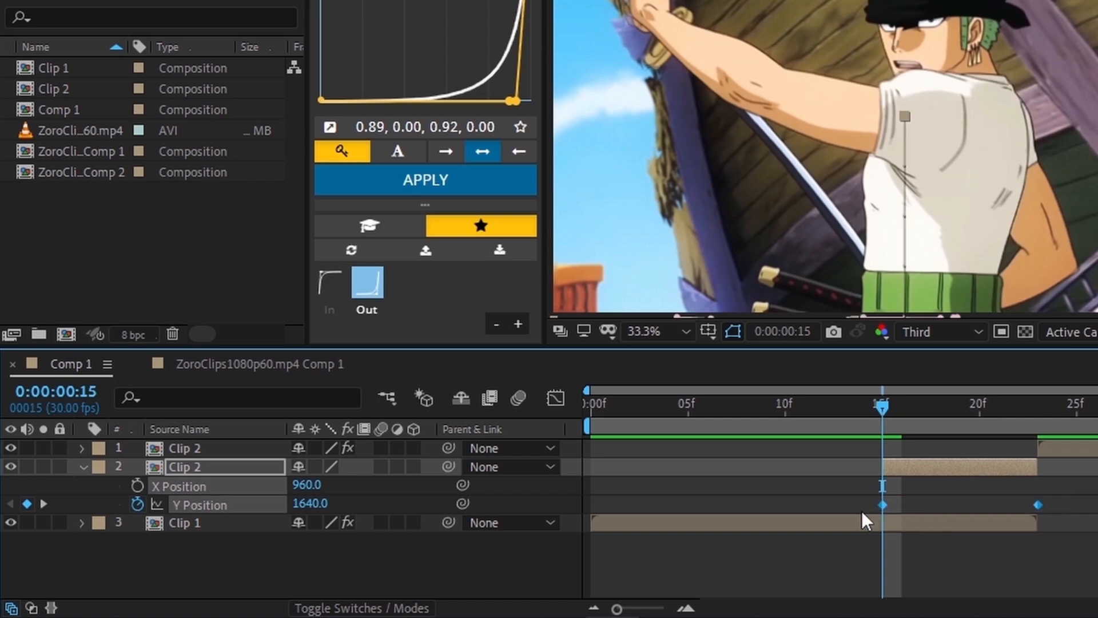
- Easy Ease both Y Position keyframes and reshape the value graph into a slow start with a steep finish
key("F9")
left_click(556, 397)
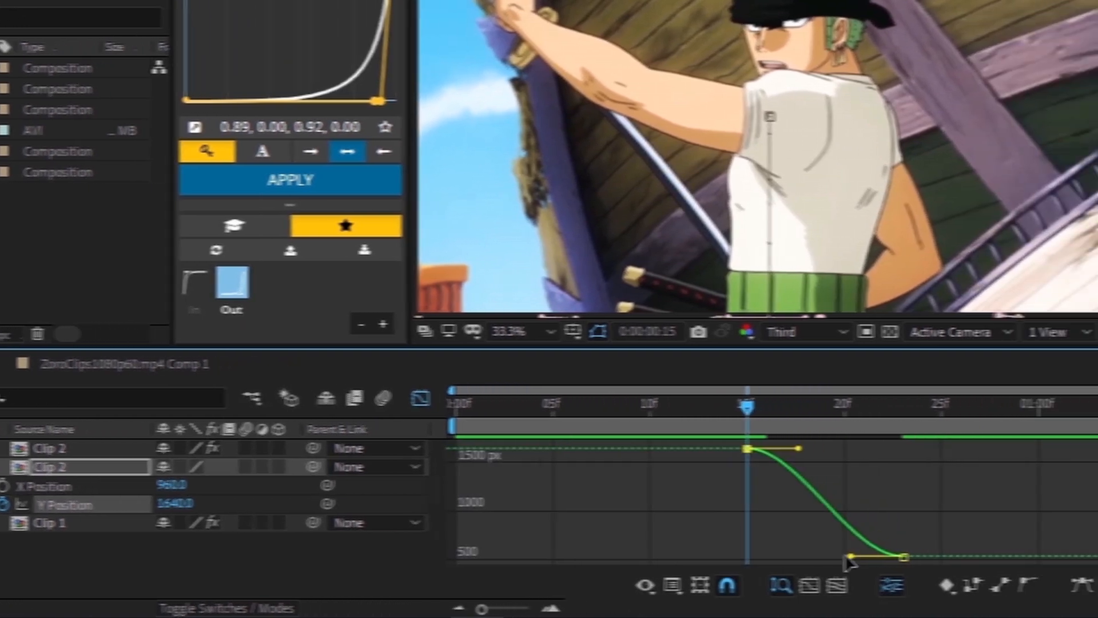
left_click_drag(849, 556, 887, 462)
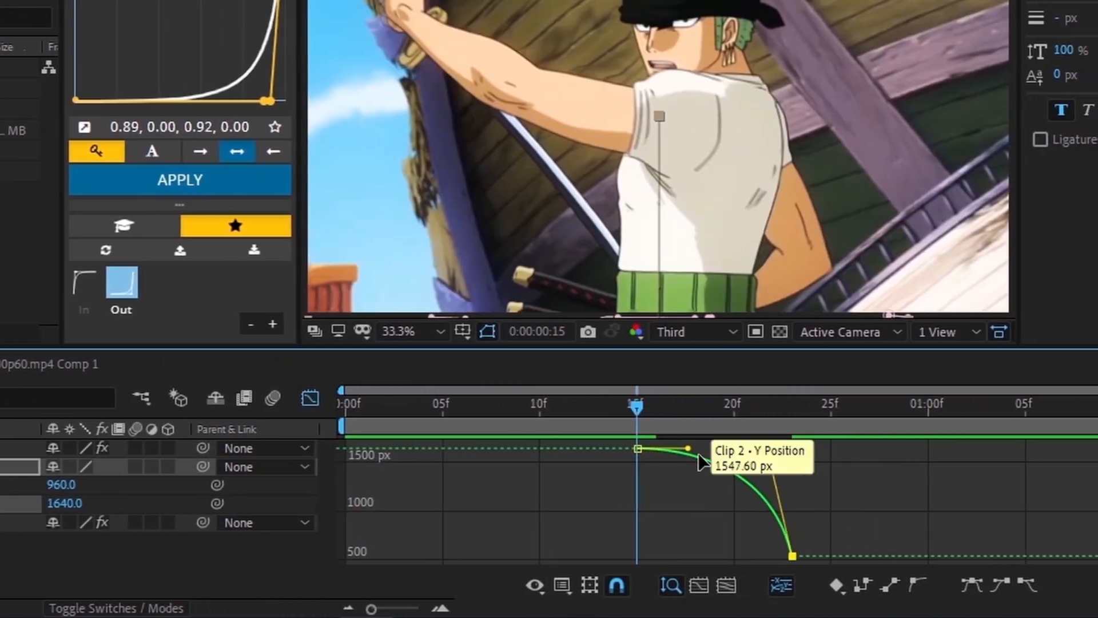
left_click_drag(688, 448, 751, 447)
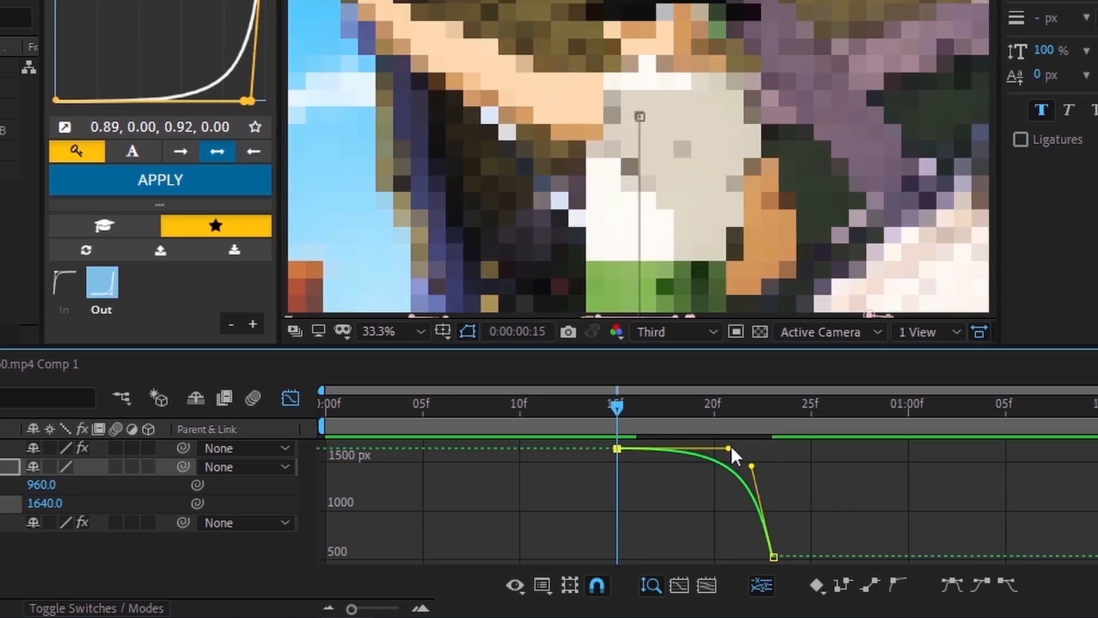
left_click(800, 475)
left_click(287, 399)
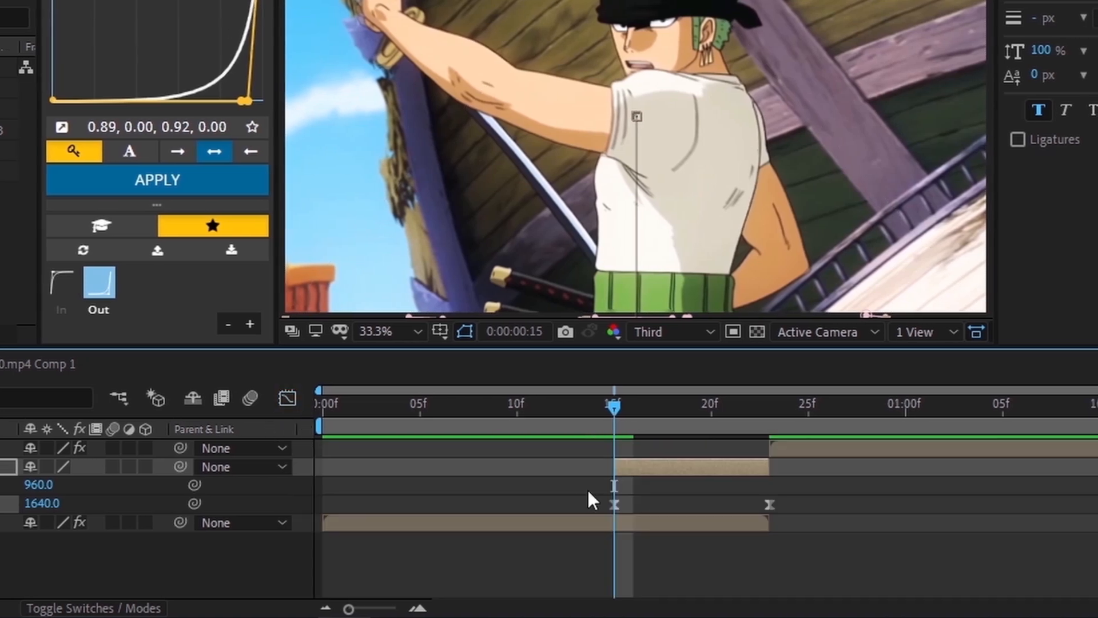
- Enable motion blur for the masked Clip 2 layer and for the composition, and preview the slide-in
left_click(113, 466)
left_click(250, 398)
key("space")
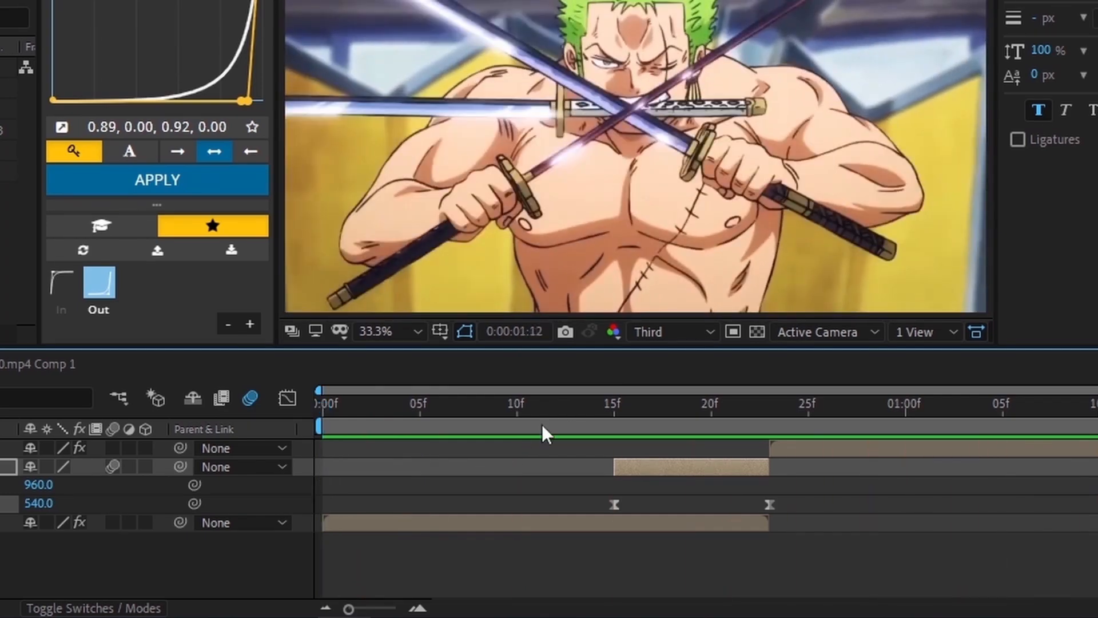
- Lower the curve handle of the Y Position keyframe at frame 23 in the value graph and preview the slide-in
left_click(596, 422)
left_click_drag(605, 421, 763, 434)
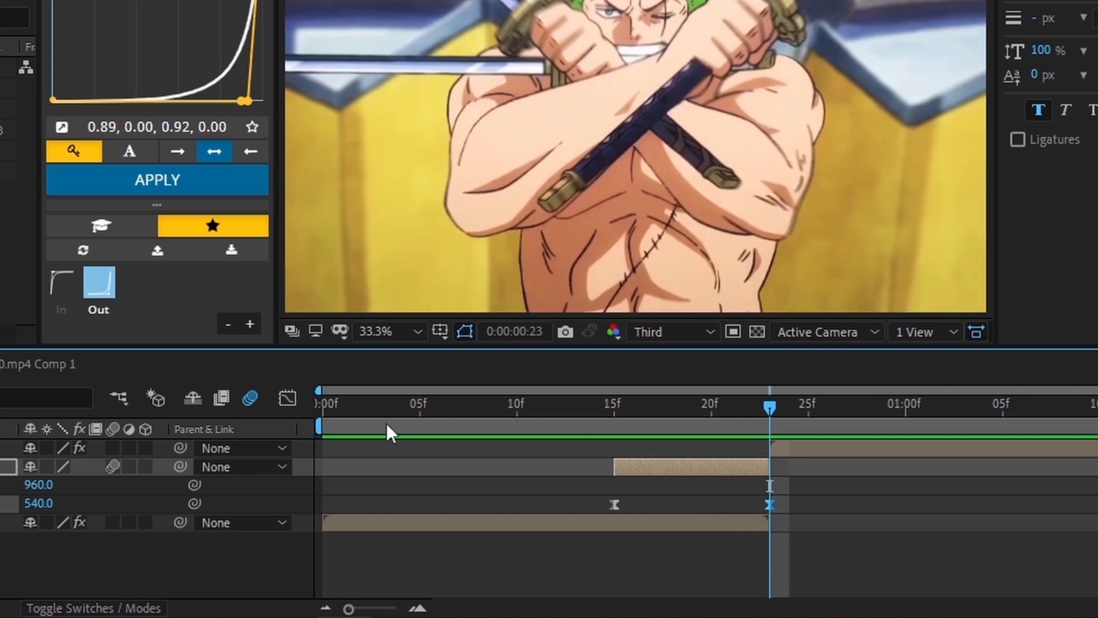
key("shift+F3")
left_click_drag(747, 468, 750, 489)
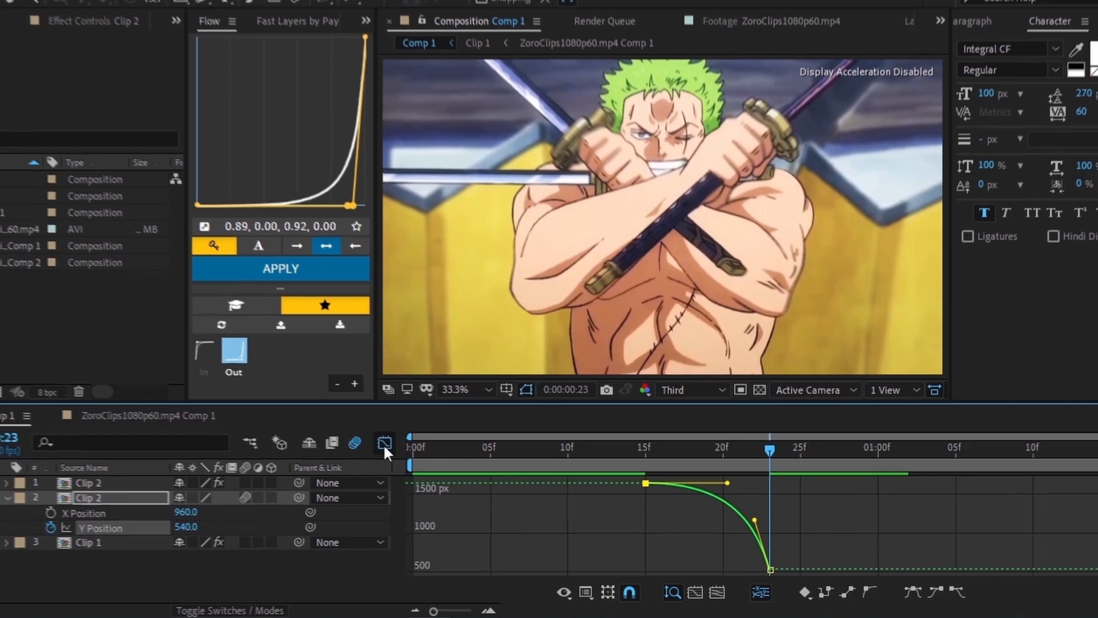
left_click(358, 431)
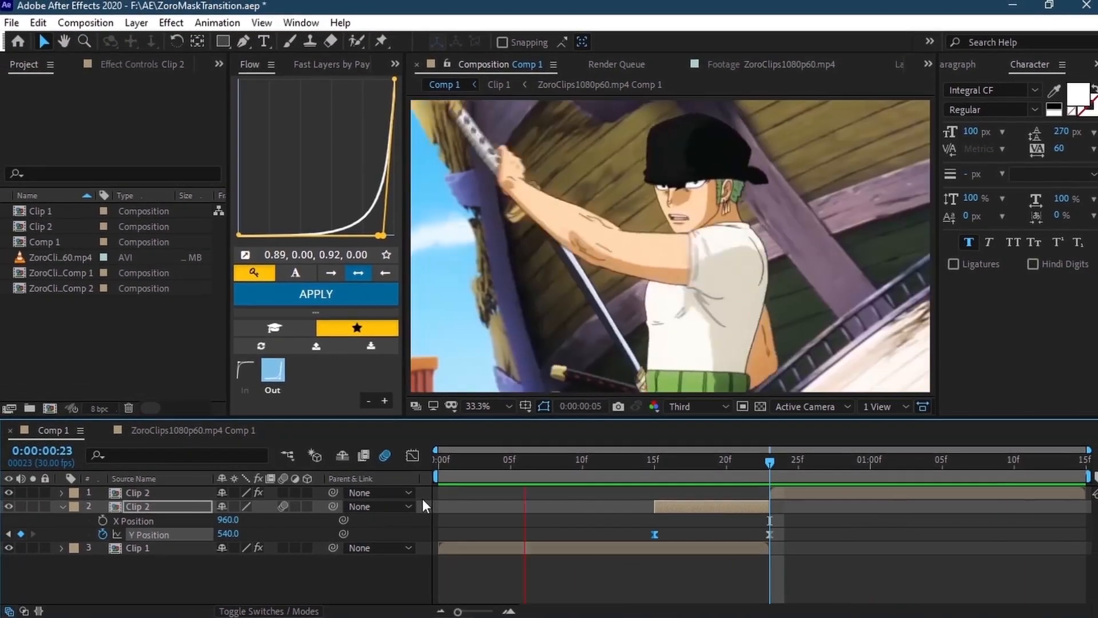
key("space")
left_click(772, 459)
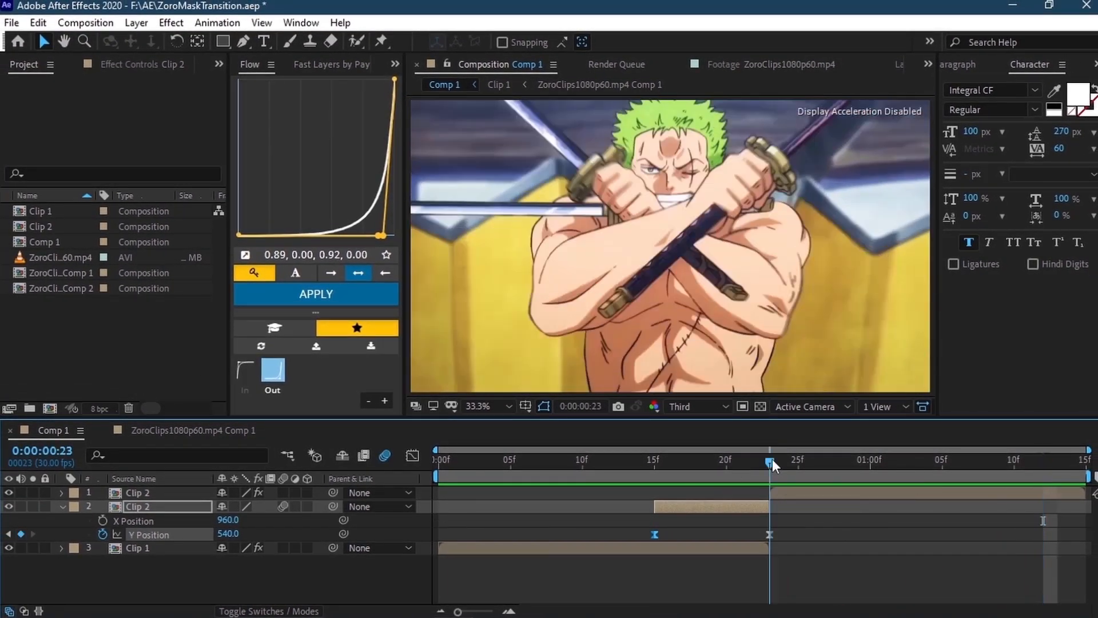
- Add a null object above the top Clip 2 layer in Comp 1
left_click_drag(772, 459, 799, 492)
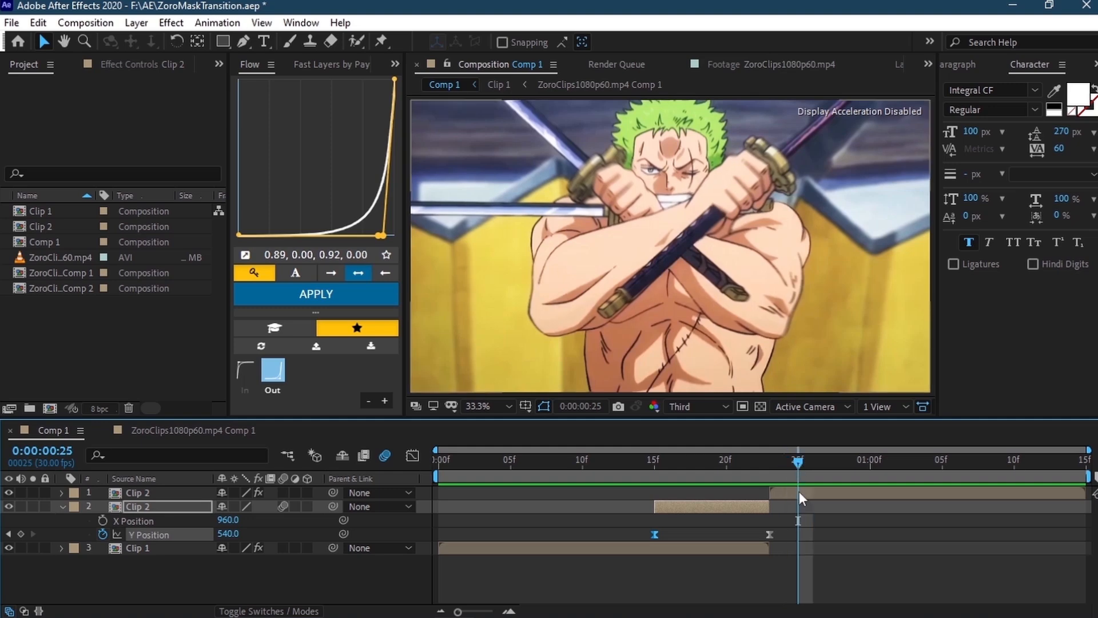
left_click(798, 492)
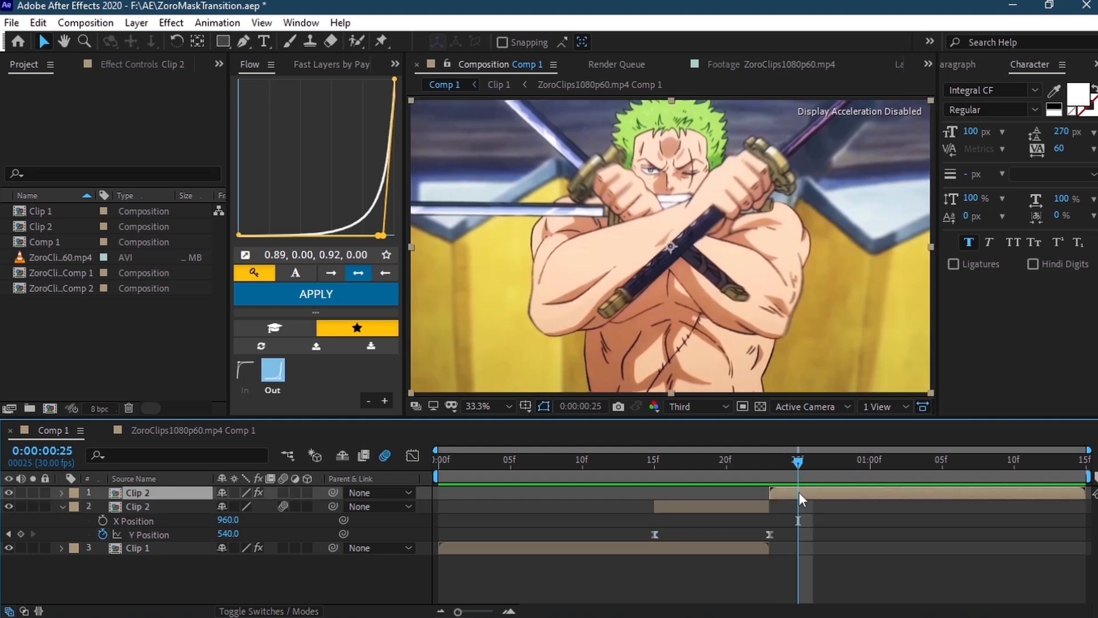
right_click(424, 492)
mouse_move(504, 324)
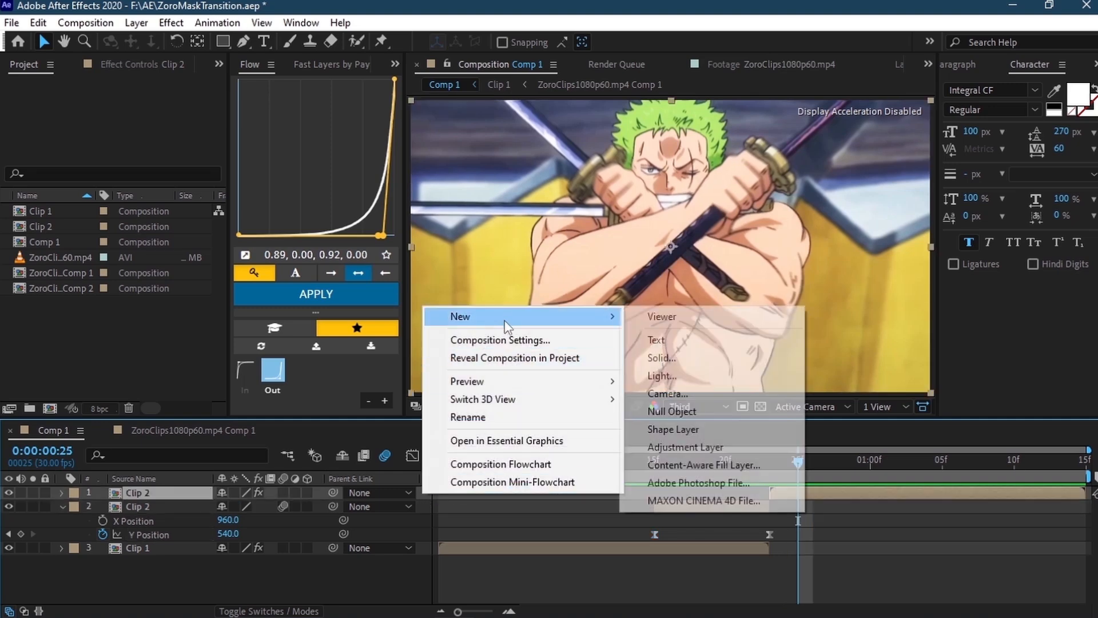
left_click(667, 411)
- Split the null layer at frame 23 and delete the portion before it
left_click_drag(782, 458, 769, 460)
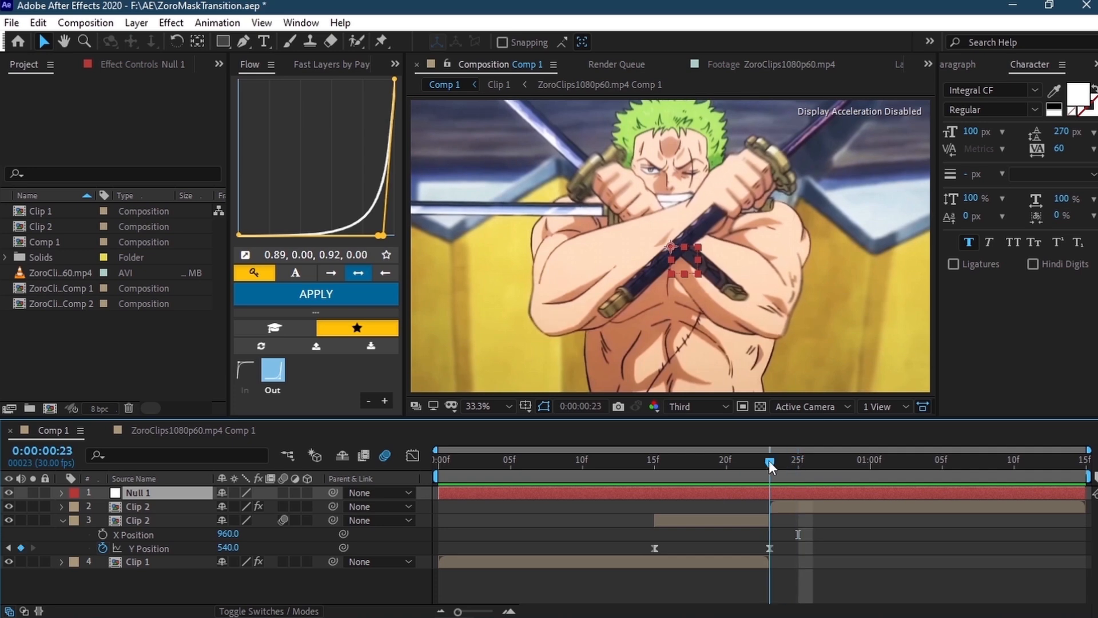
key("ctrl+shift+d")
left_click(753, 506)
key("Delete")
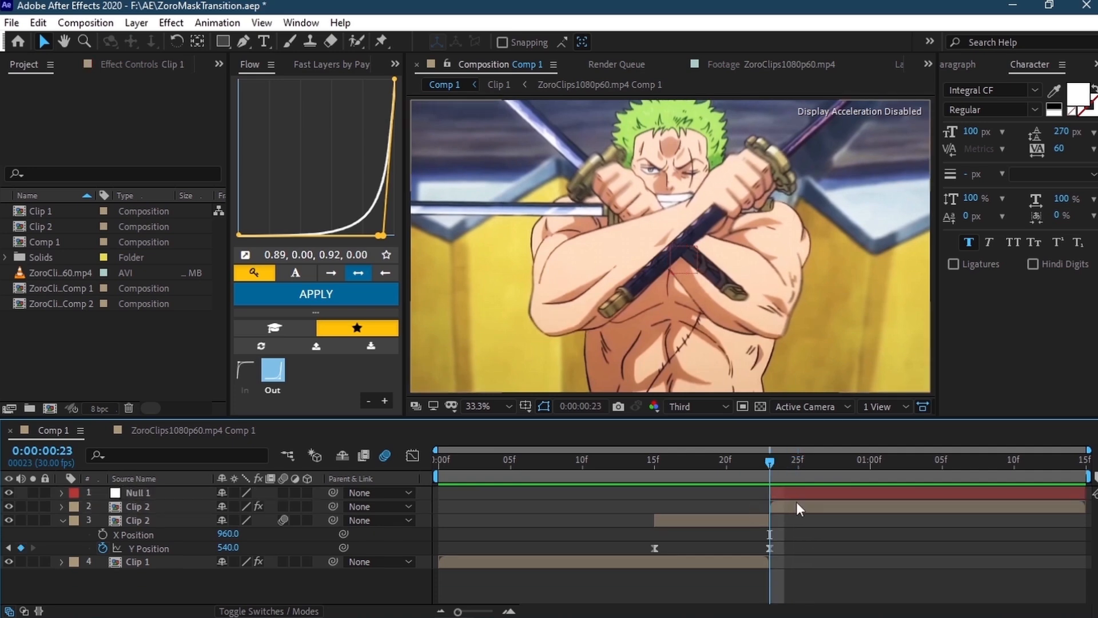
- Parent the top Clip 2 layer to Null 1 and move the current time to frame 24
left_click(796, 502)
left_click_drag(333, 506, 136, 493)
left_click(788, 464)
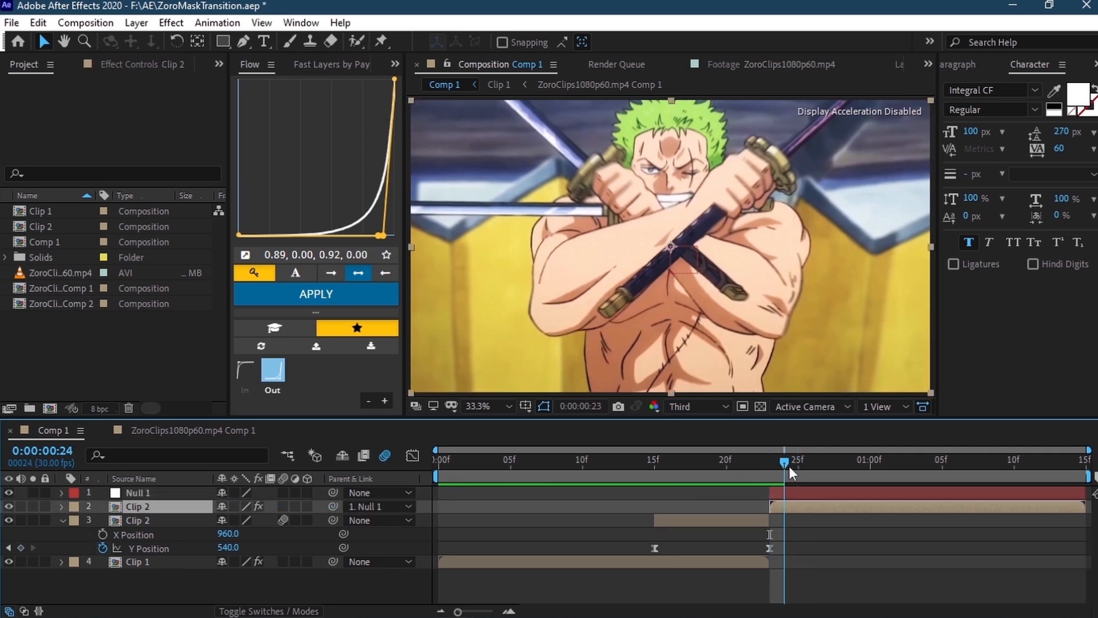
- Add a Scale keyframe to Null 1 at frame 25 with the value at 100%
left_click_drag(789, 465, 804, 468)
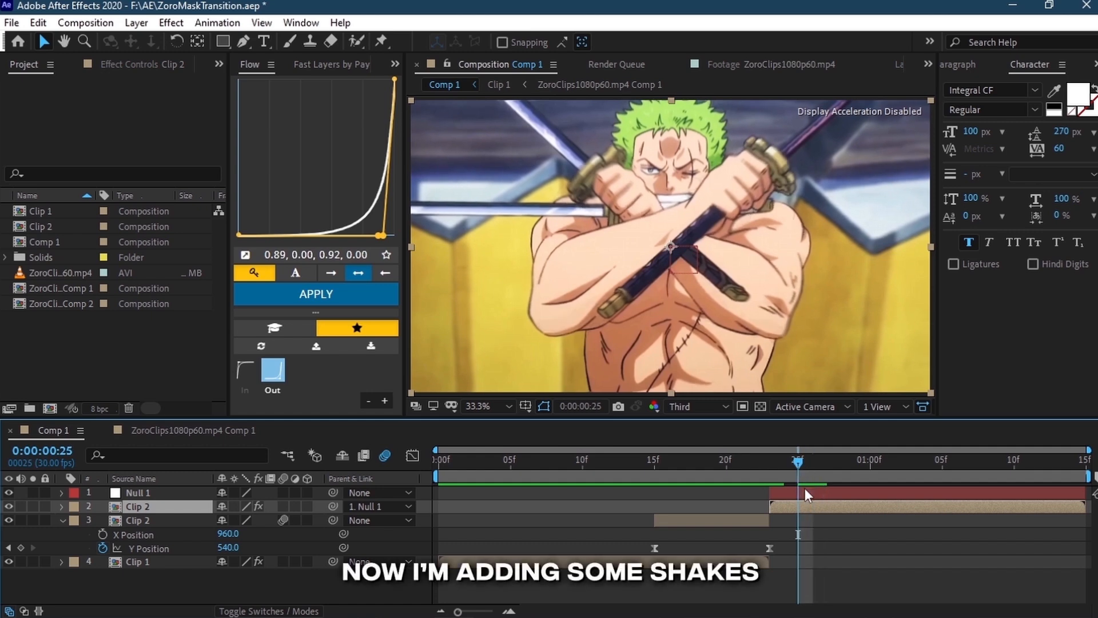
left_click(805, 489)
key("s")
left_click(103, 506)
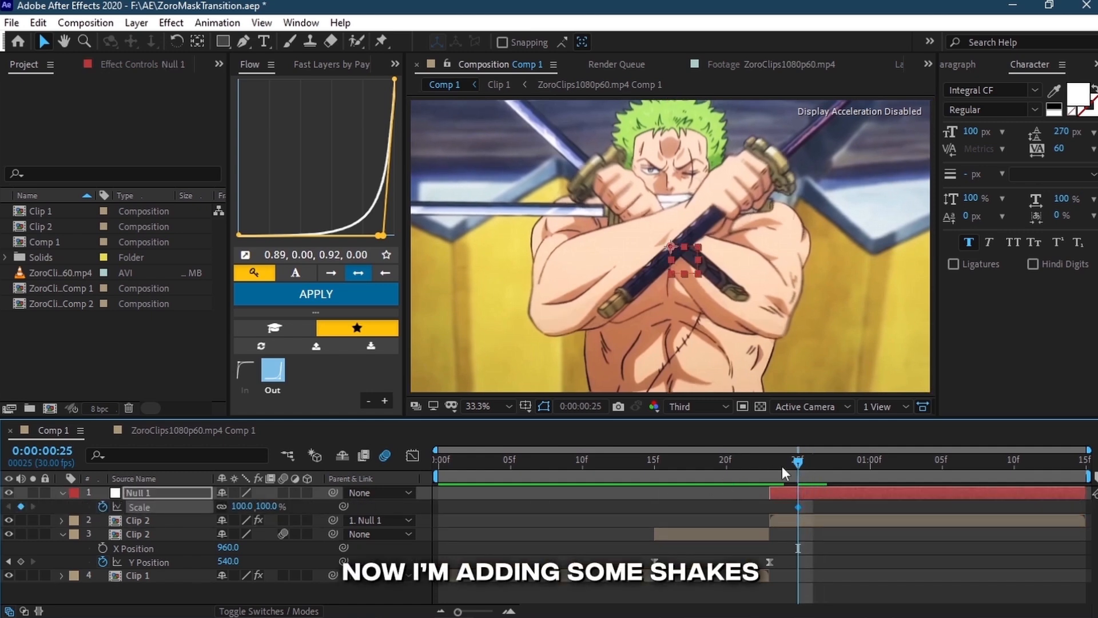
- Set Null 1's Scale to 140% at 0:00:01:14 to create a second keyframe
left_click_drag(781, 465, 1069, 470)
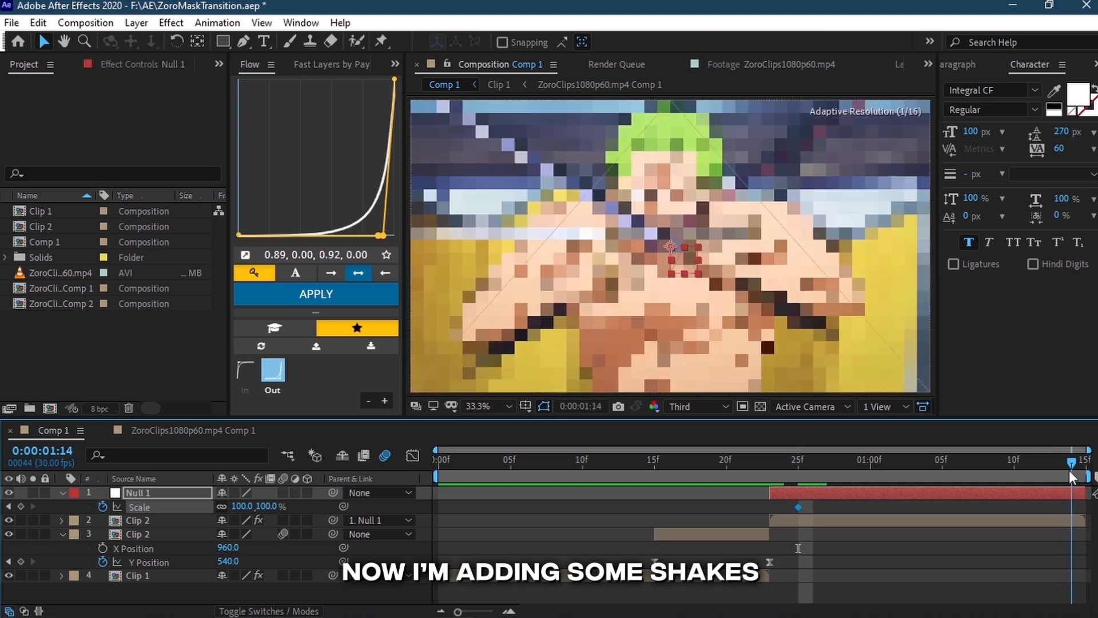
left_click(243, 505)
type("1")
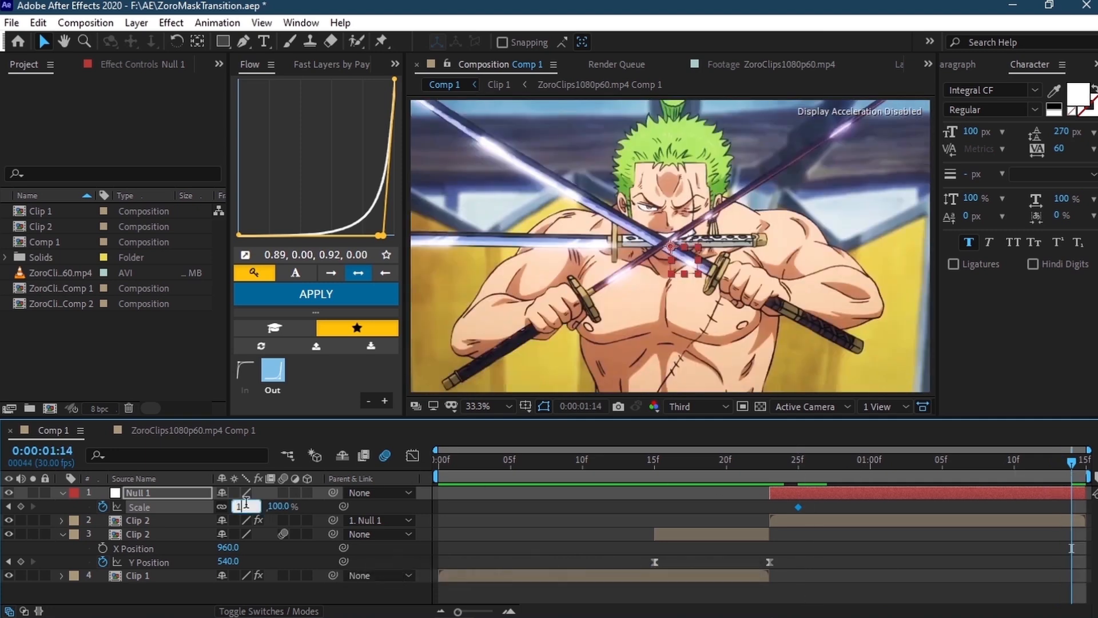
type("30")
key("Return")
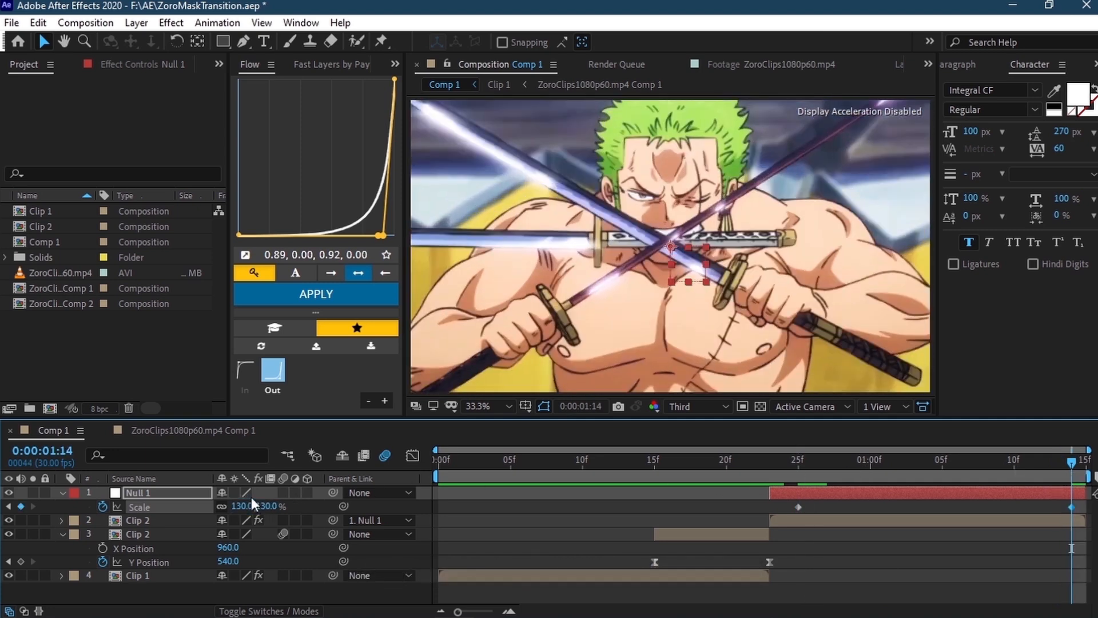
left_click_drag(250, 511, 250, 511)
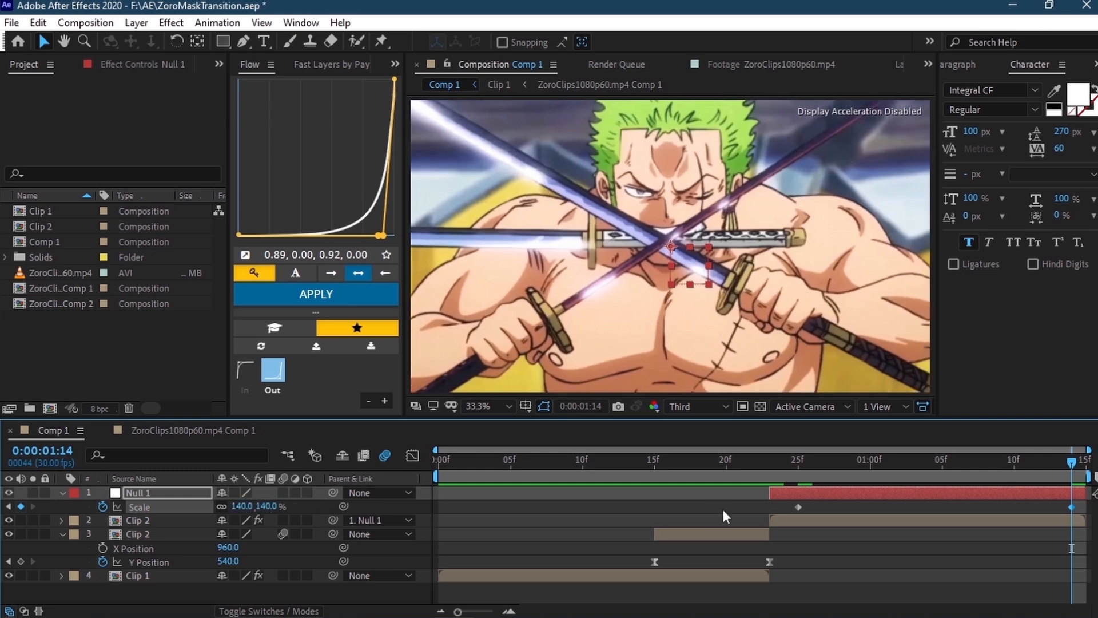
- Easy-ease both Null 1 Scale keyframes and shape the value curve so the zoom rises steeply at first and levels off
left_click_drag(775, 503, 1042, 516)
key("F9")
left_click(412, 455)
left_click_drag(782, 538, 824, 503)
left_click_drag(980, 493, 838, 506)
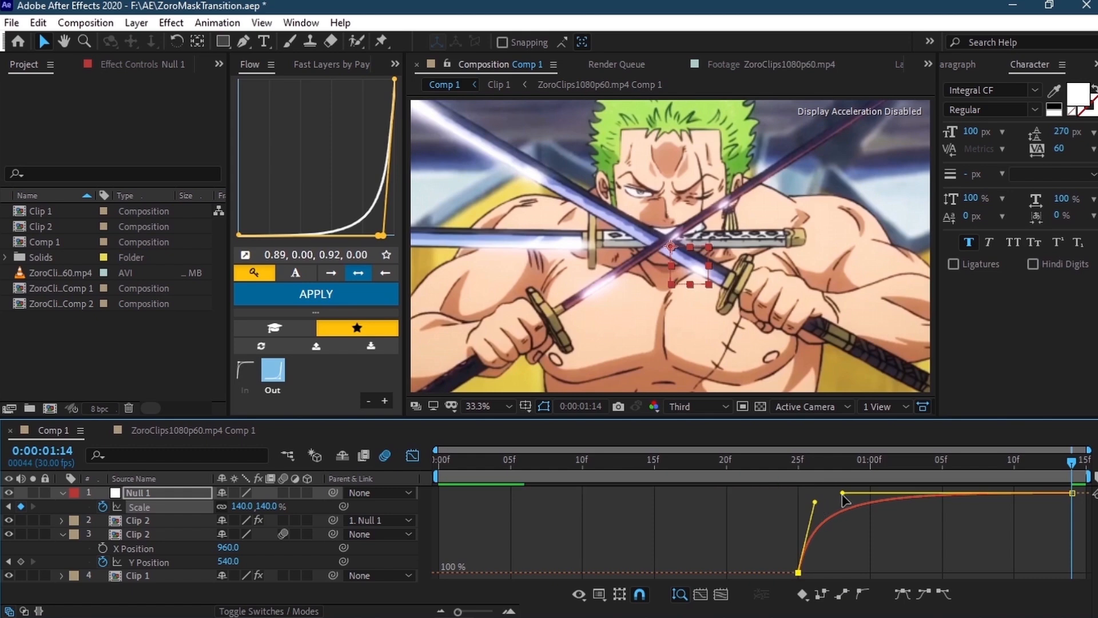
left_click(844, 532)
key("shift+F3")
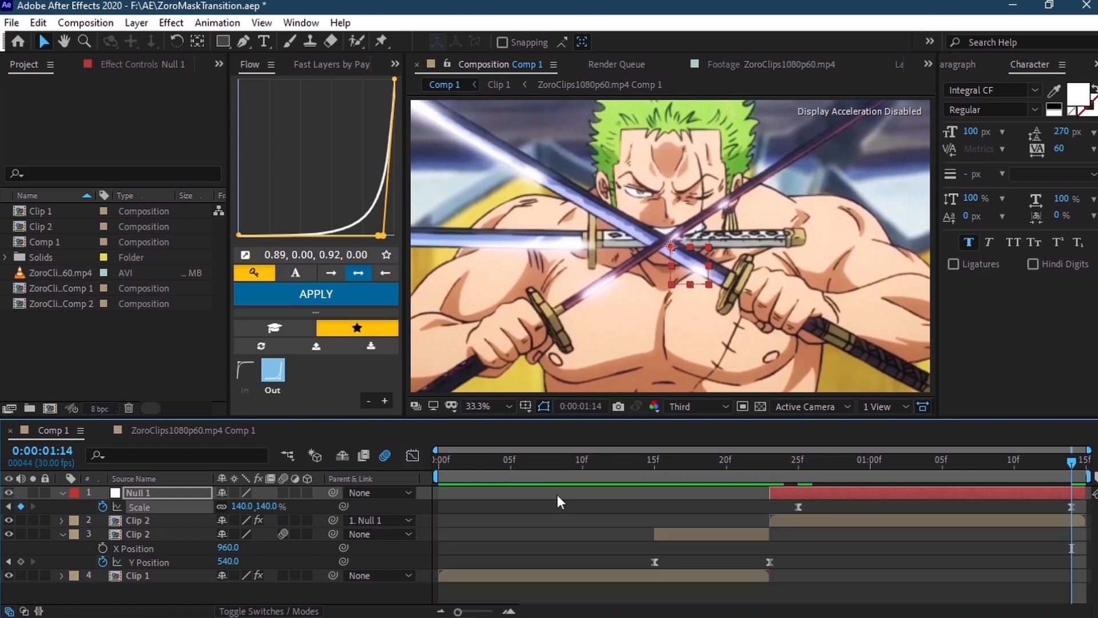
- Enable motion blur on the Clip 2 layer parented to Null 1 and preview the comp from the start
left_click(801, 518)
left_click(284, 519)
left_click_drag(447, 462, 404, 466)
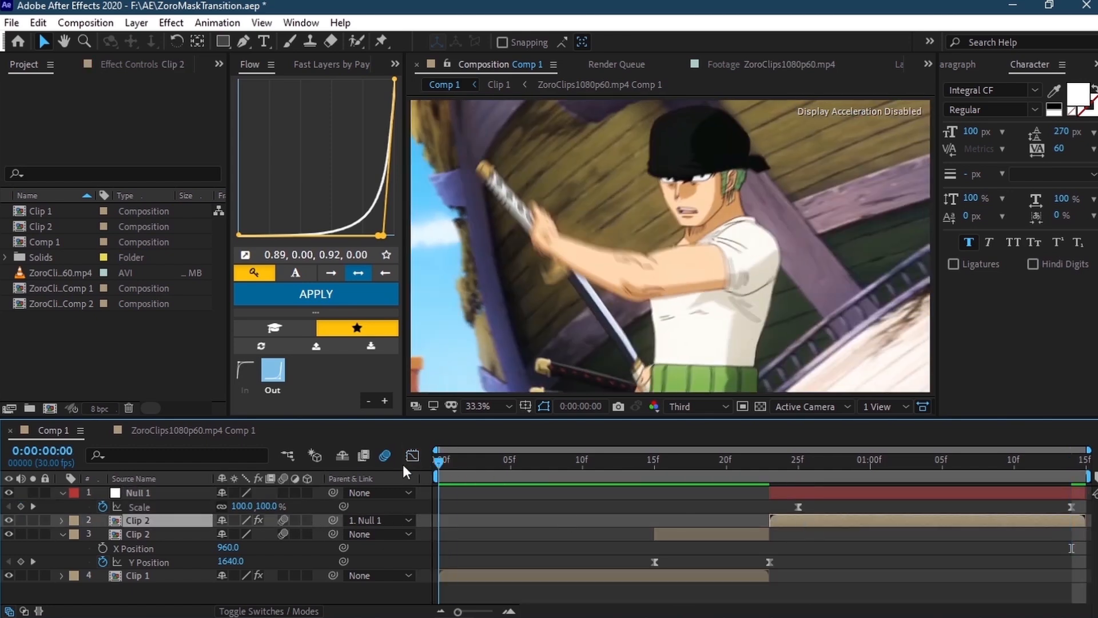
key("space")
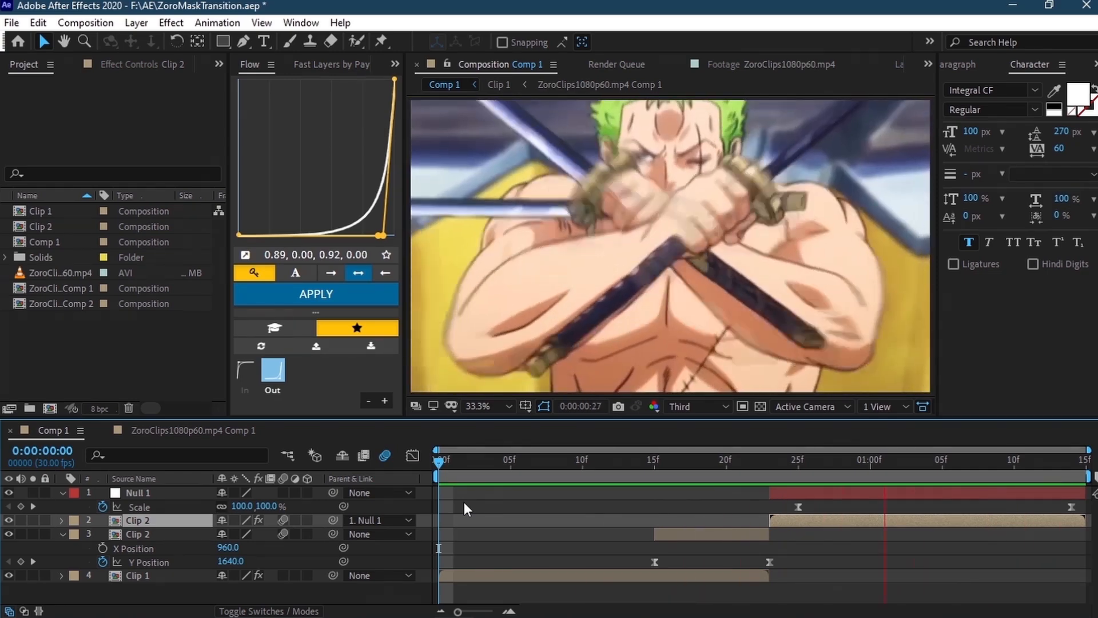
key("space")
- Make the start of Null 1's Scale curve less steep in the graph and collapse the Null 1 and Clip 2 layer properties
left_click(730, 507)
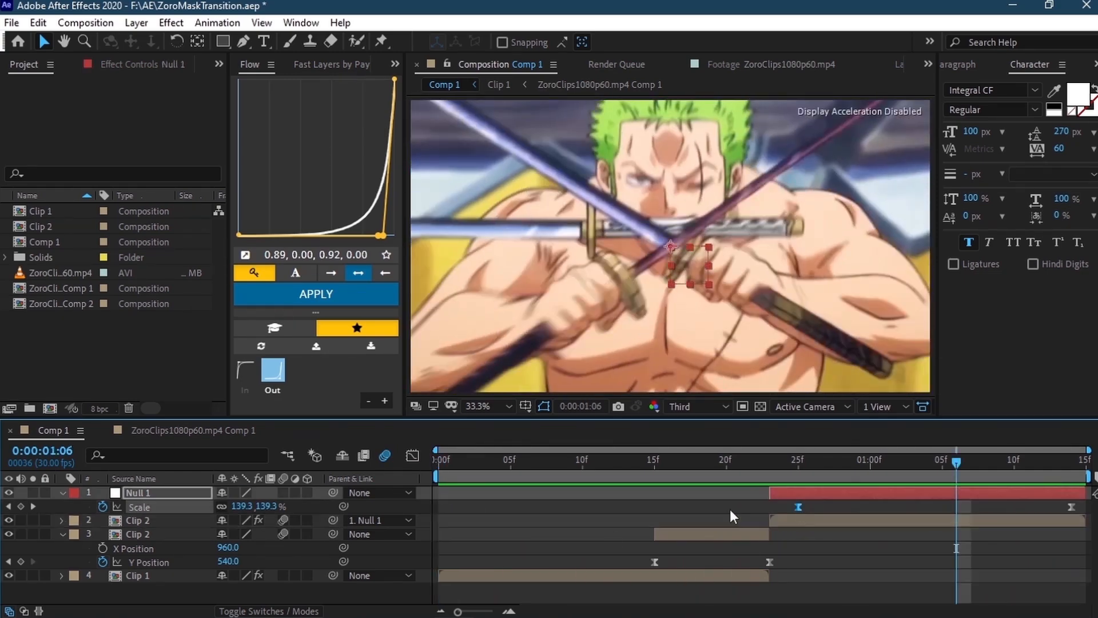
left_click(412, 456)
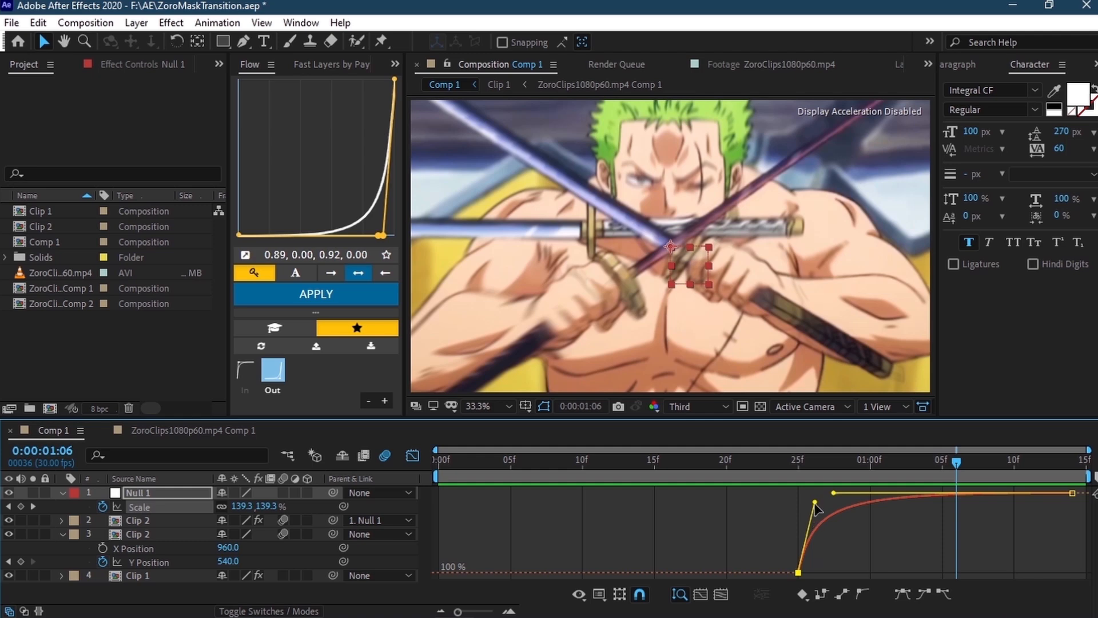
left_click_drag(817, 509, 863, 499)
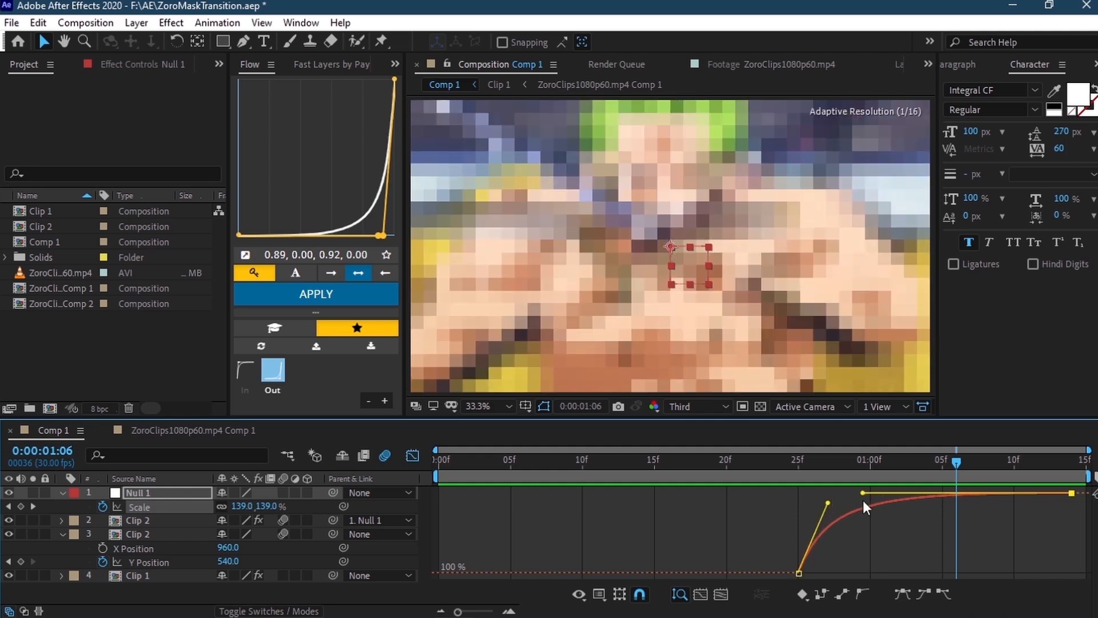
left_click(411, 460)
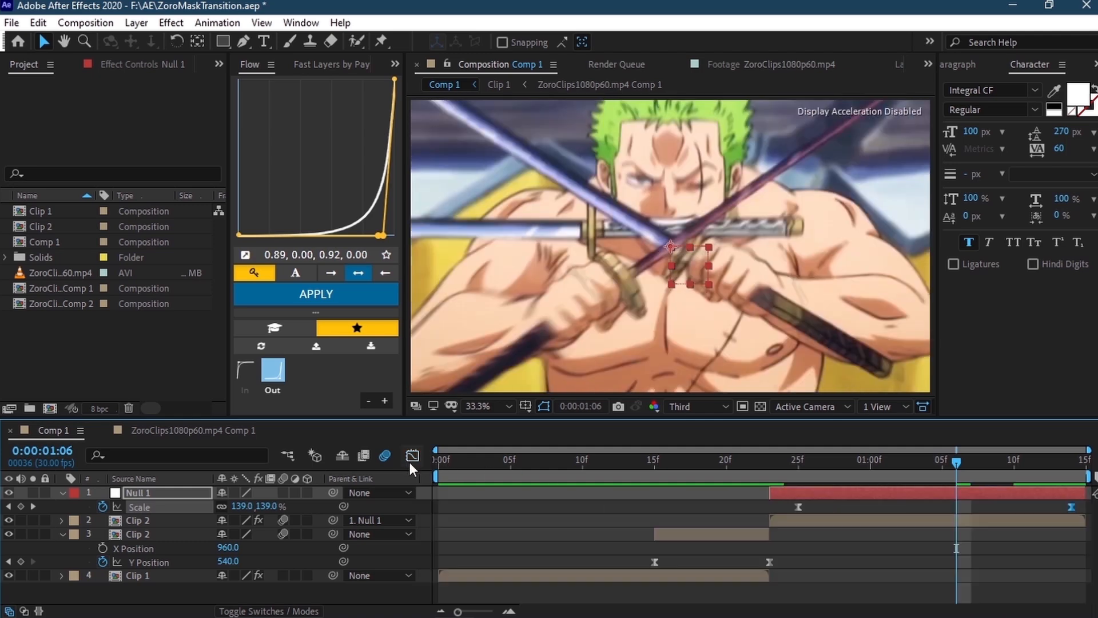
left_click(62, 492)
left_click(62, 518)
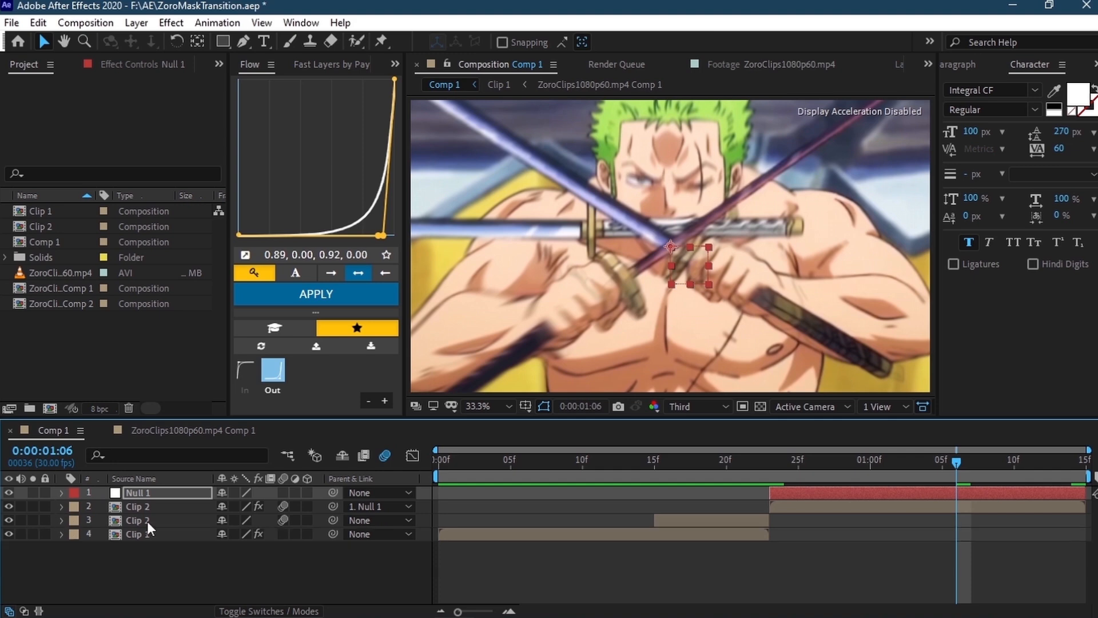
- Add an adjustment layer above Null 1 in Comp 1
right_click(424, 490)
mouse_move(550, 315)
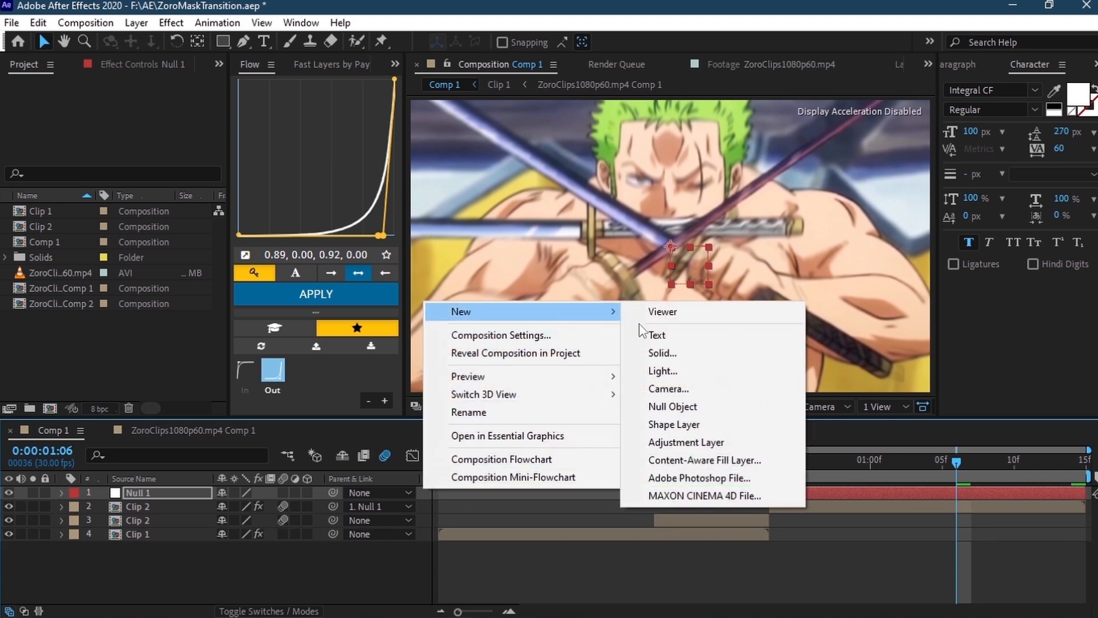
left_click(676, 443)
- Trim the adjustment layer to span from frame 17 to 0:00:01:02 by splitting it and deleting the outer parts
left_click_drag(739, 462, 694, 464)
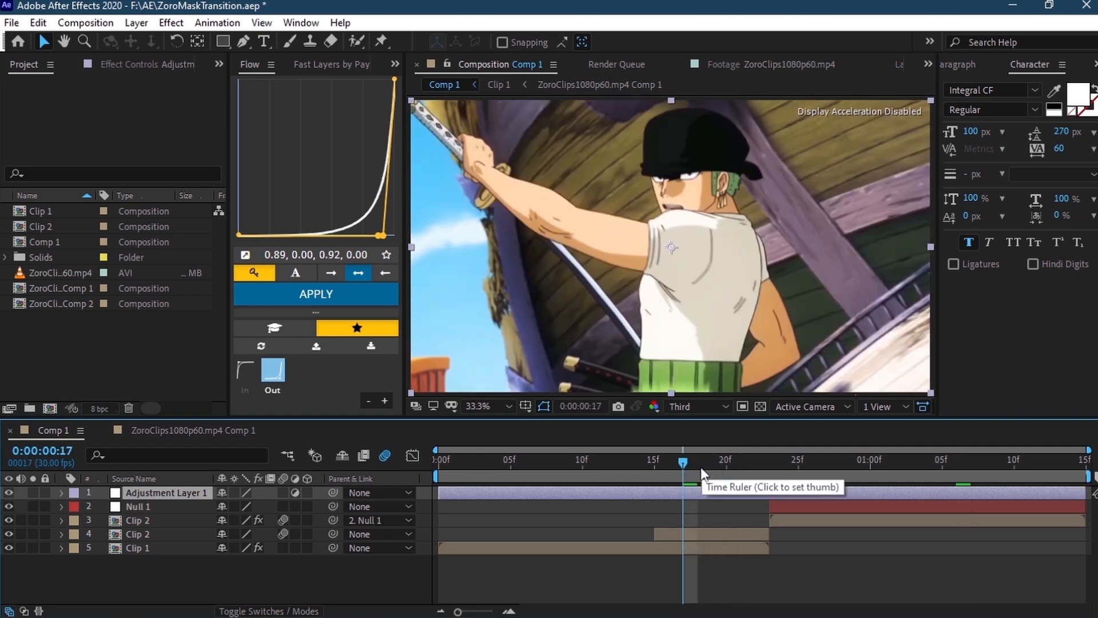
key("ctrl+shift+d")
left_click(671, 505)
key("Delete")
left_click(852, 460)
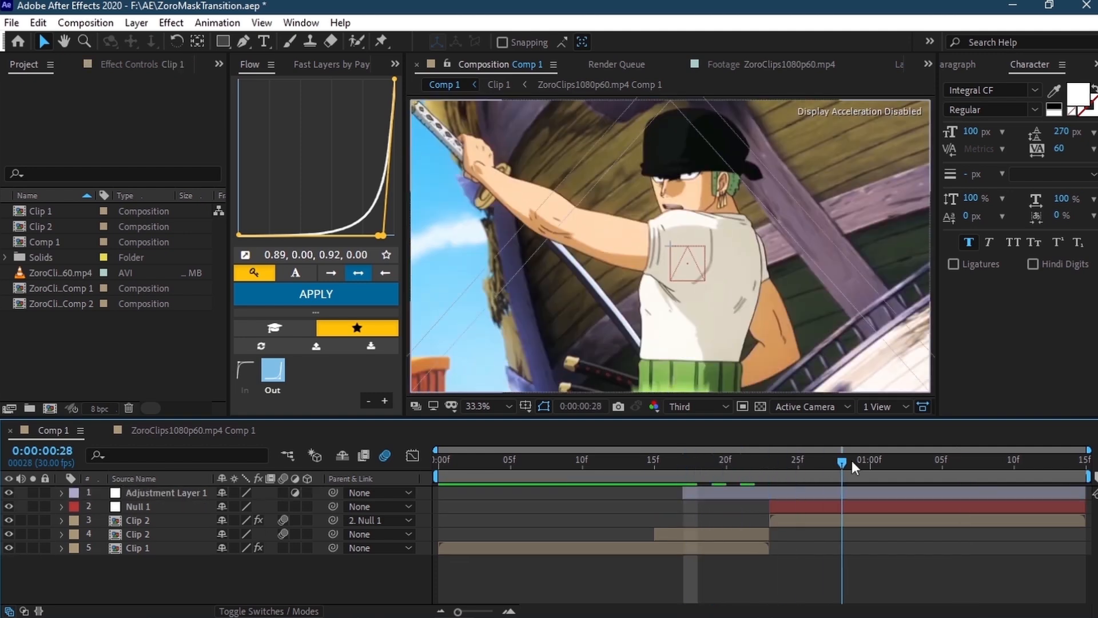
left_click_drag(852, 461, 891, 461)
left_click(875, 491)
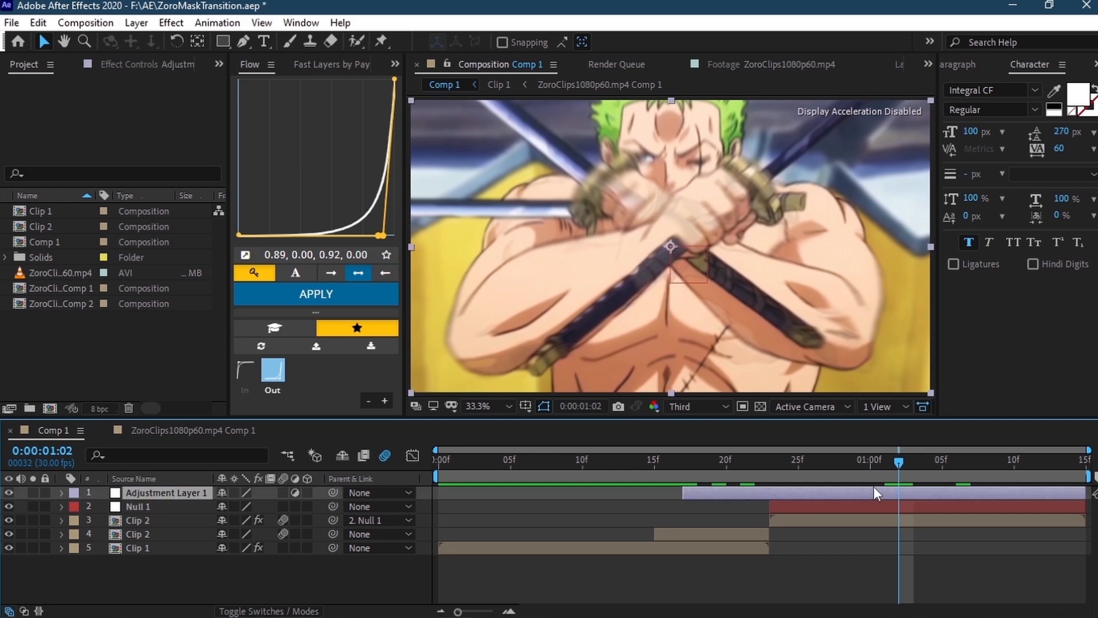
key("ctrl+shift+d")
key("Delete")
- Move the current time to frame 23 and apply the Twitch effect to the adjustment layer
left_click(768, 473)
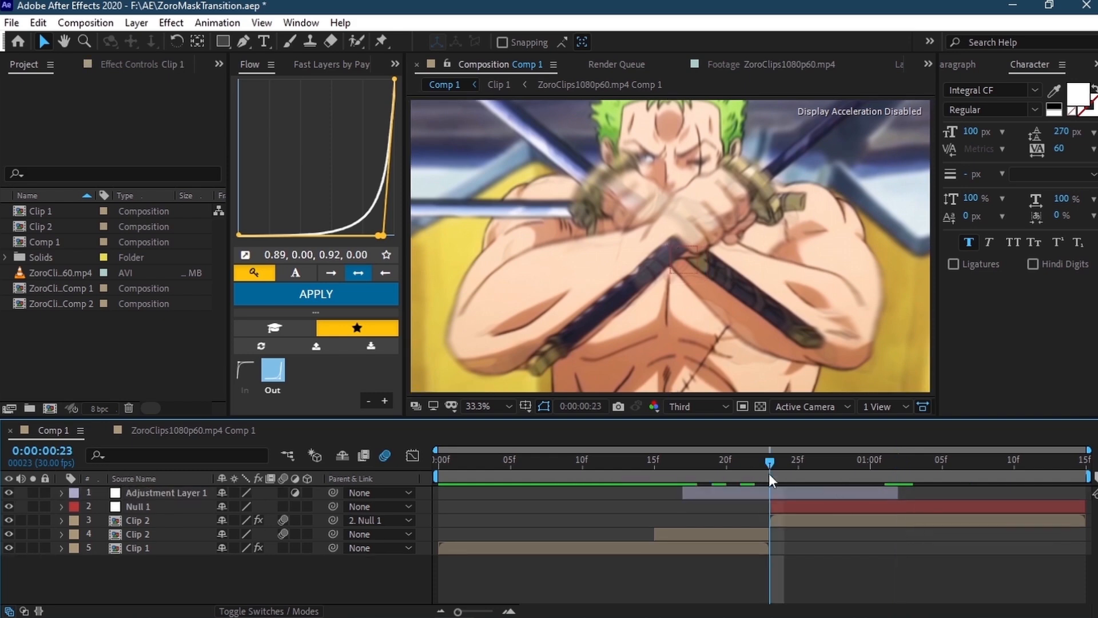
left_click(781, 490)
key("ctrl+space")
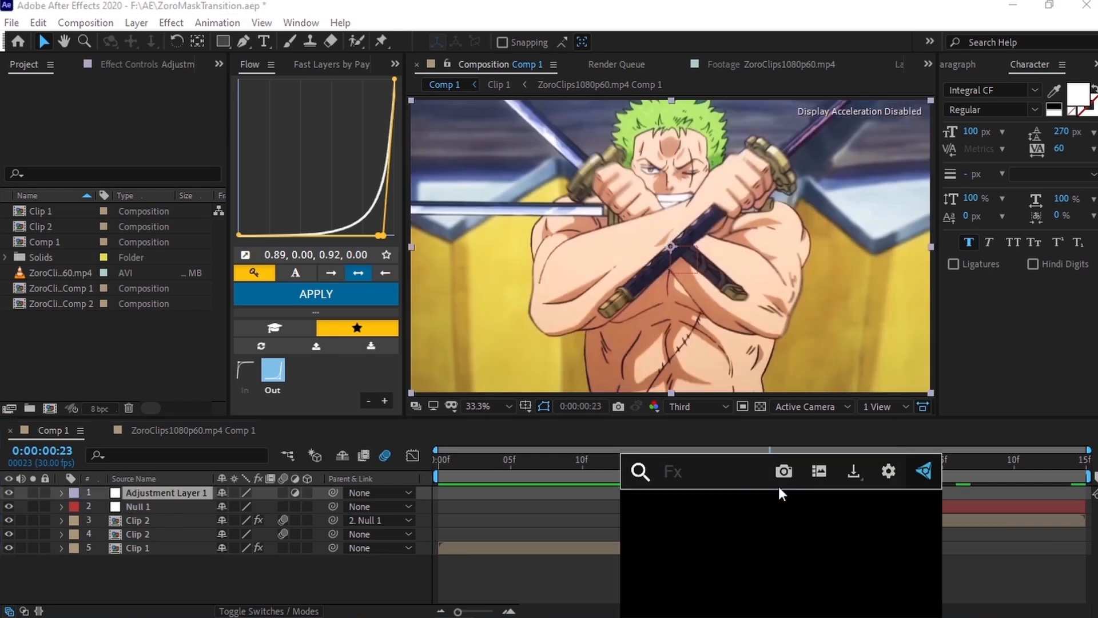
type("twit")
key("Return")
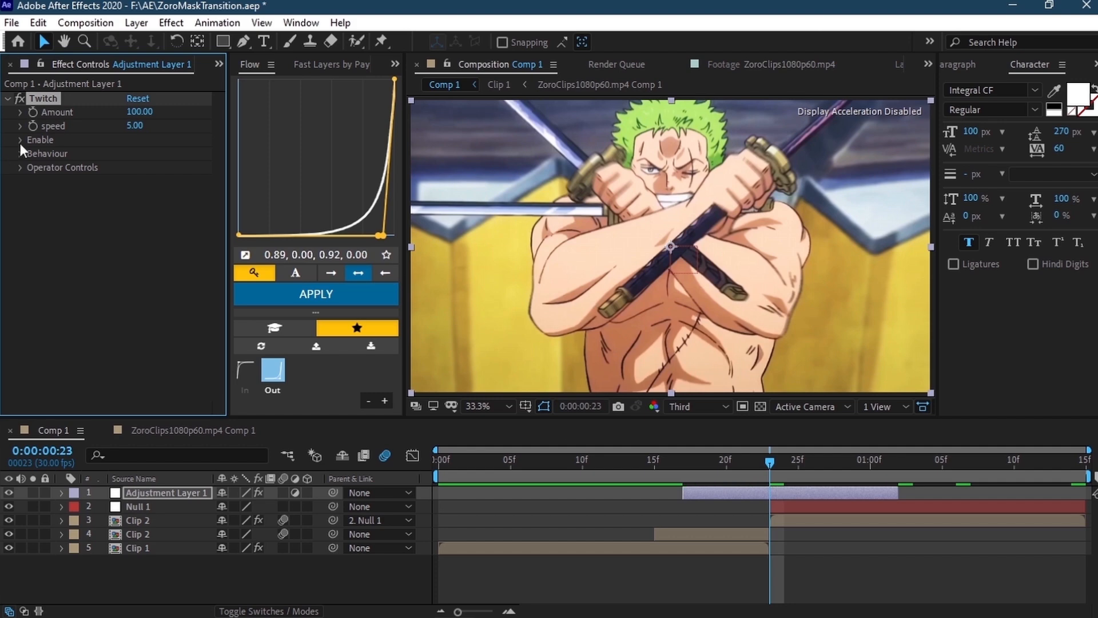
- Enable Twitch's Blur and Slide operators and set its speed to 25
left_click(21, 140)
left_click(136, 126)
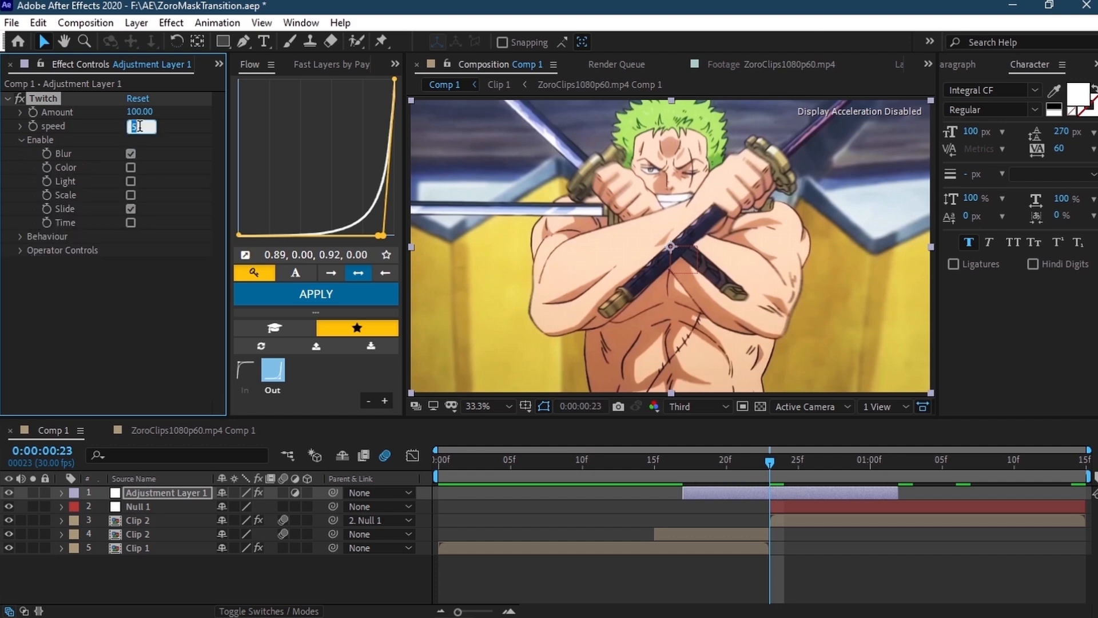
type("25")
key("Return")
- Set Twitch's Slide Amount to 35 and adjust its Unique Slide value in the operator controls
left_click(19, 250)
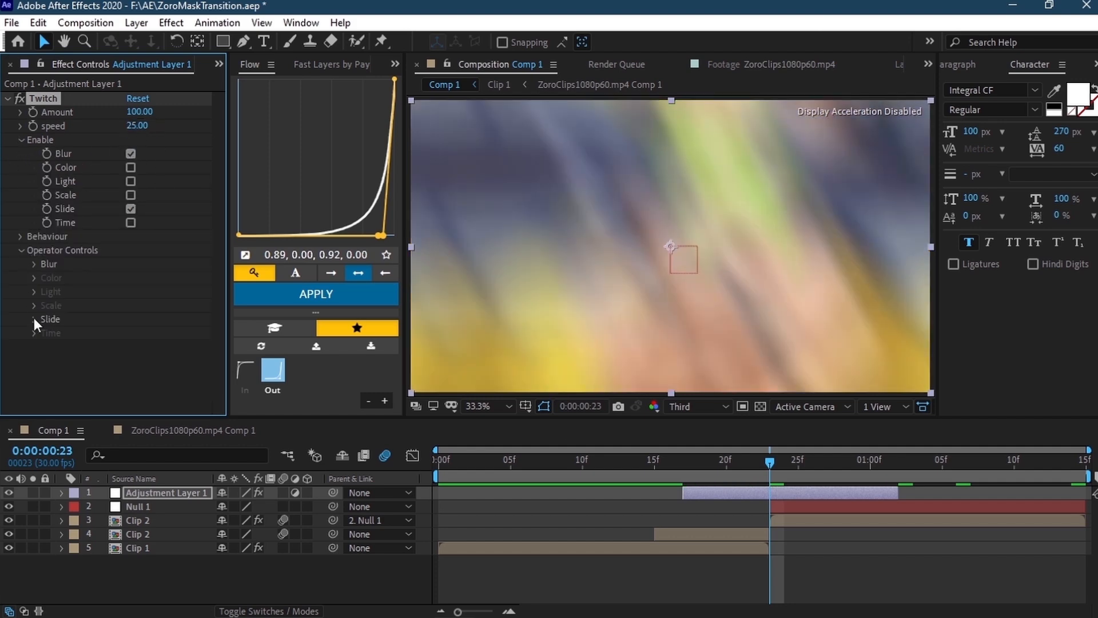
left_click(34, 319)
left_click(138, 311)
type("35")
key("Return")
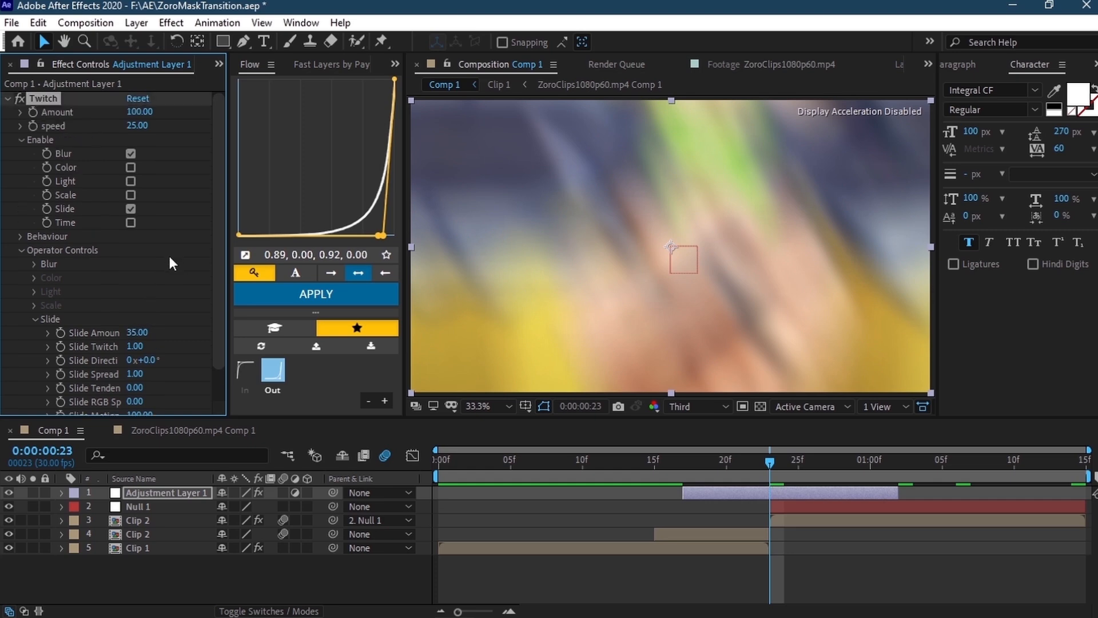
scroll(168, 253, "down", 2)
left_click_drag(129, 395, 131, 395)
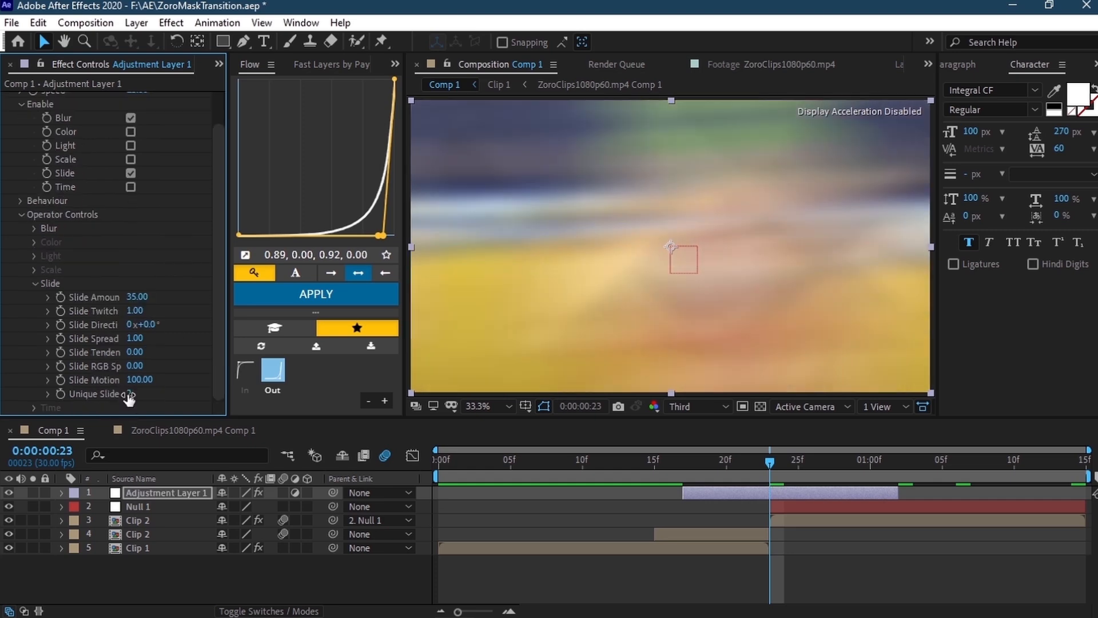
scroll(182, 308, "up", 3)
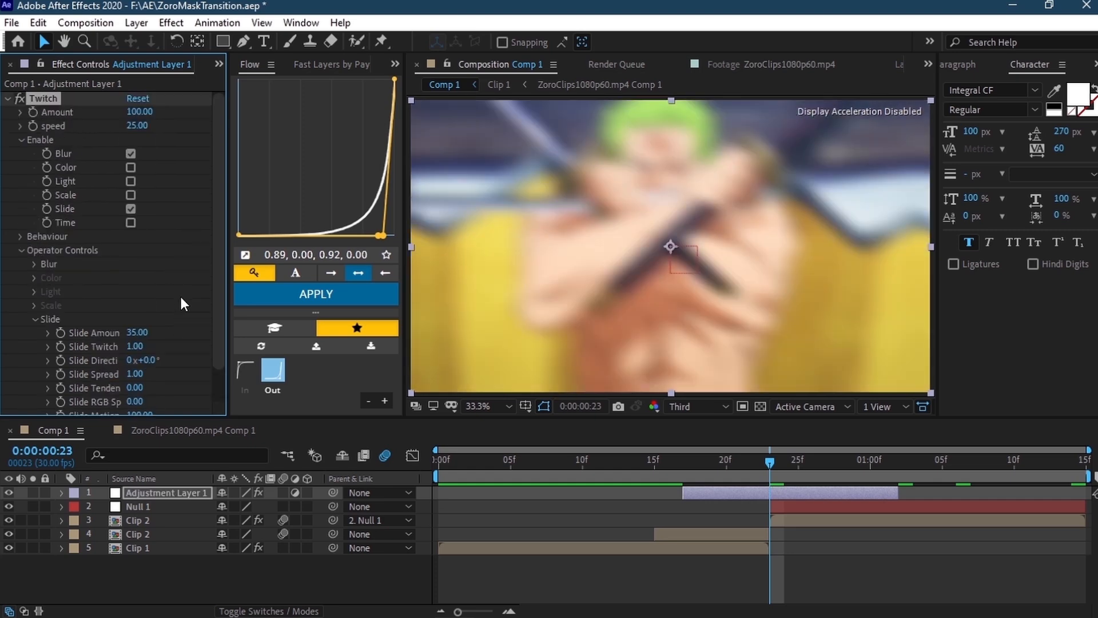
- Keyframe Twitch's Amount at 100 on frame 23 and at 0 on frame 17 and 0:00:01:01
key("u")
left_click_drag(770, 464, 686, 467)
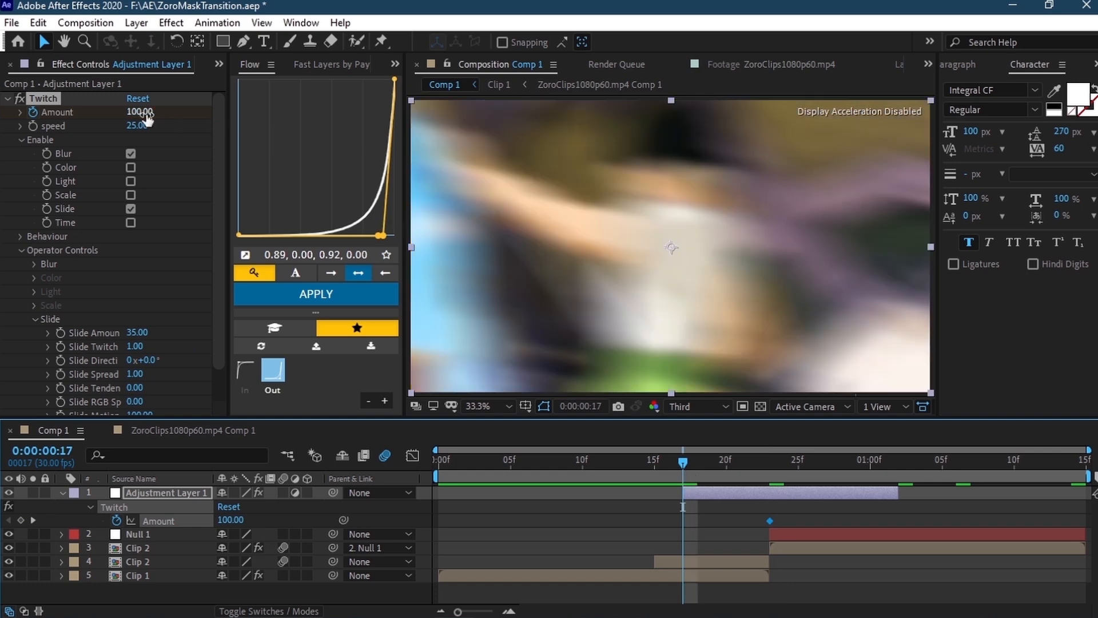
left_click(144, 114)
type("0")
key("Return")
left_click(884, 461)
left_click(137, 112)
type("0")
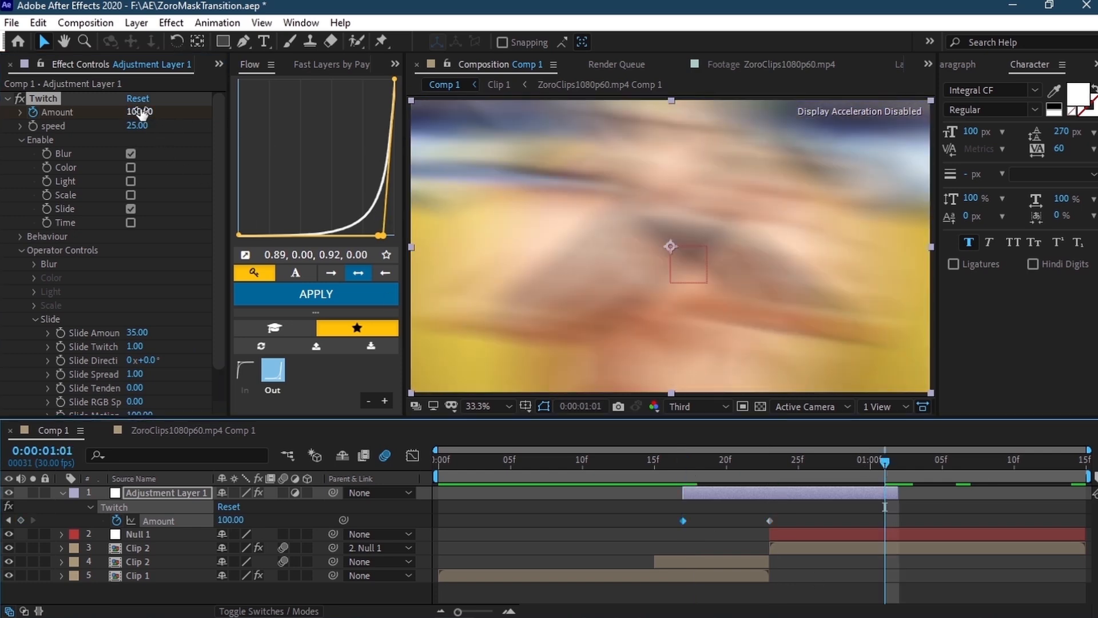
key("Return")
- Easy-ease the three Twitch Amount keyframes and shape the value graph into a sharp peak at frame 23
left_click_drag(902, 509, 673, 526)
key("F9")
left_click(413, 456)
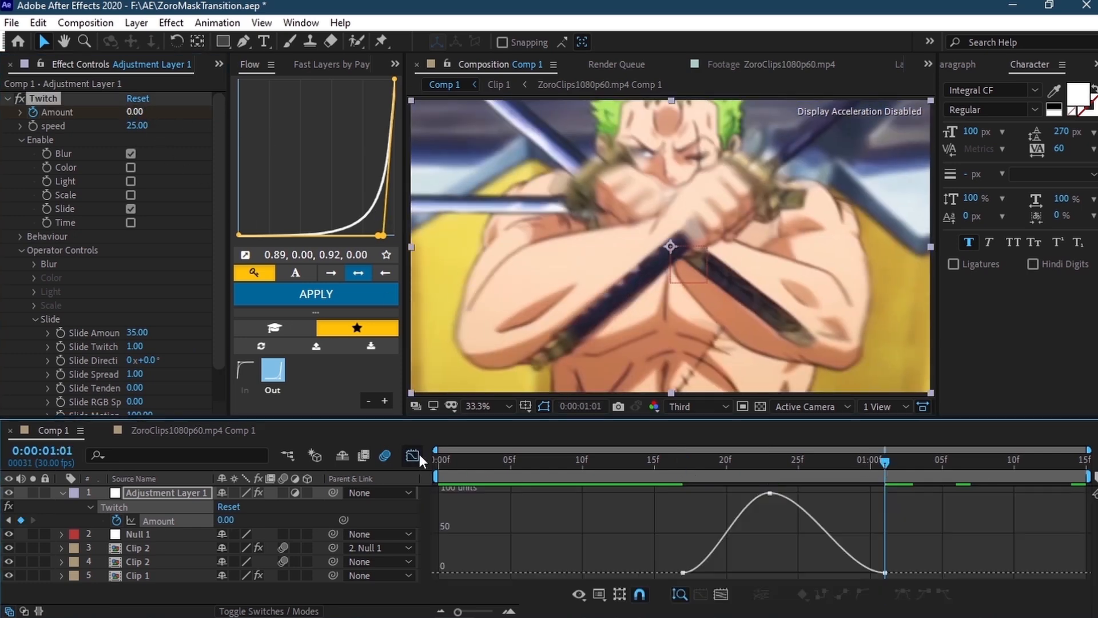
left_click(683, 572)
left_click_drag(712, 573, 756, 573)
left_click_drag(739, 492, 765, 565)
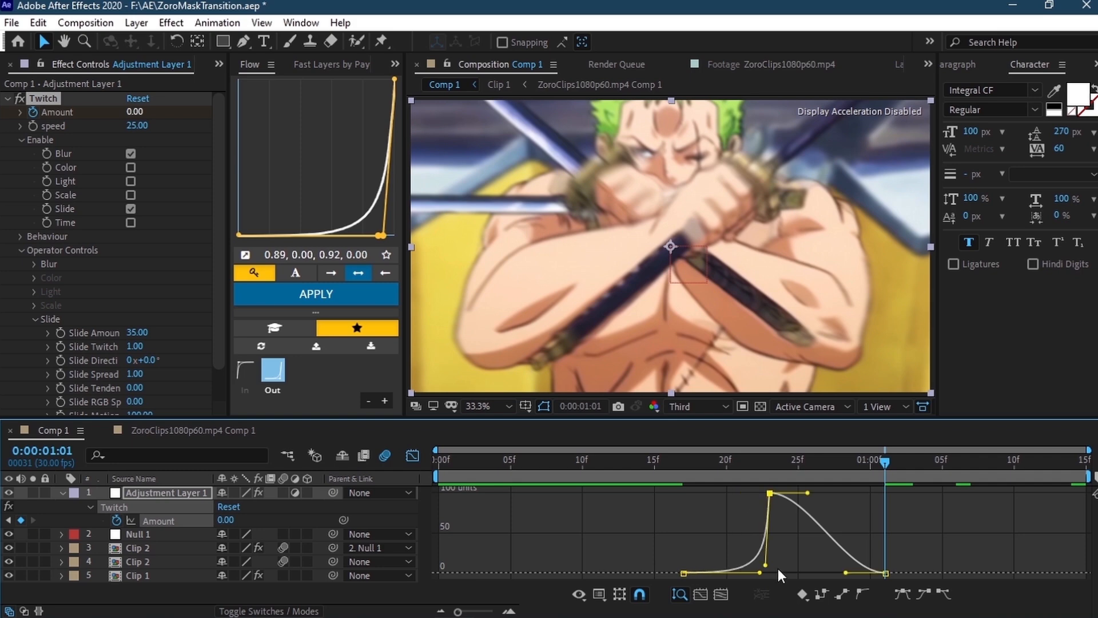
left_click_drag(808, 493, 770, 563)
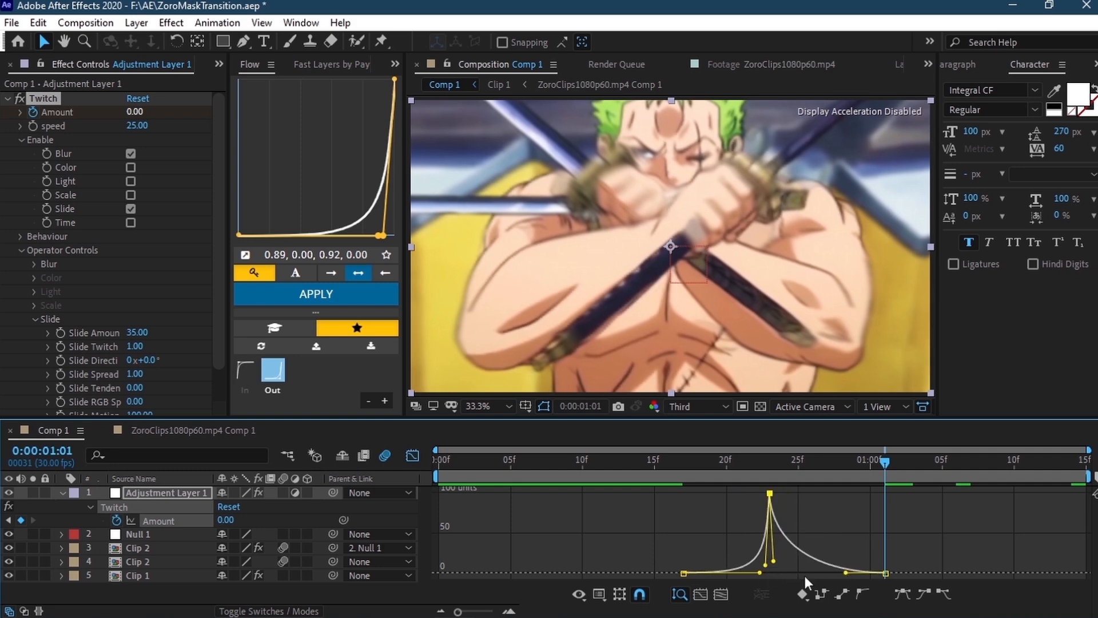
left_click_drag(845, 573, 777, 573)
left_click(412, 455)
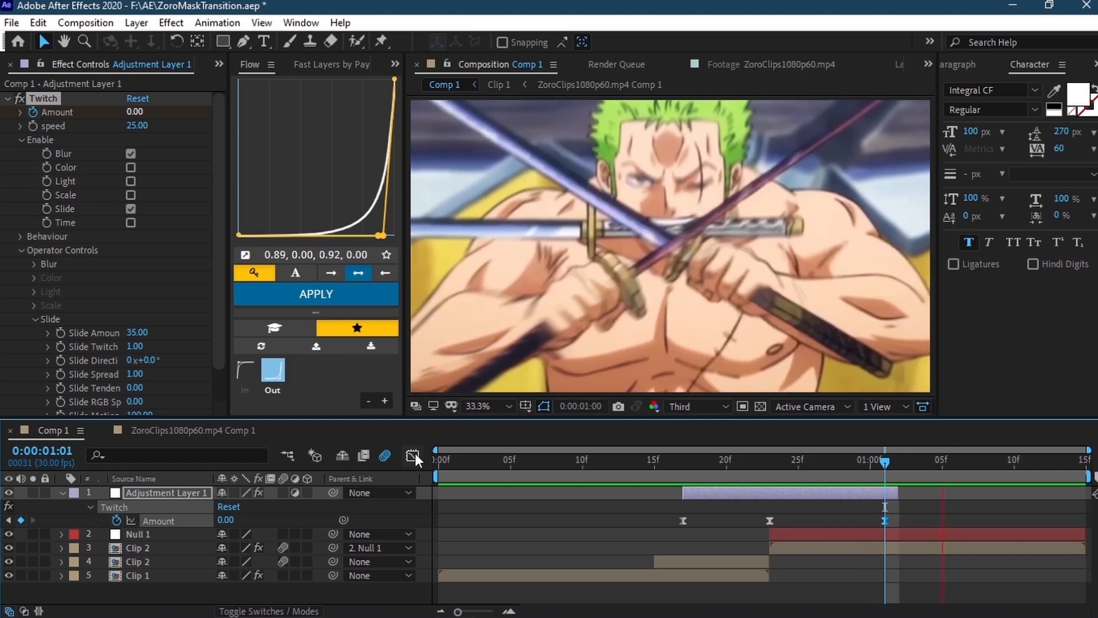
- Preview the transition with the Twitch shake in Comp 1
key("space")
key("space")
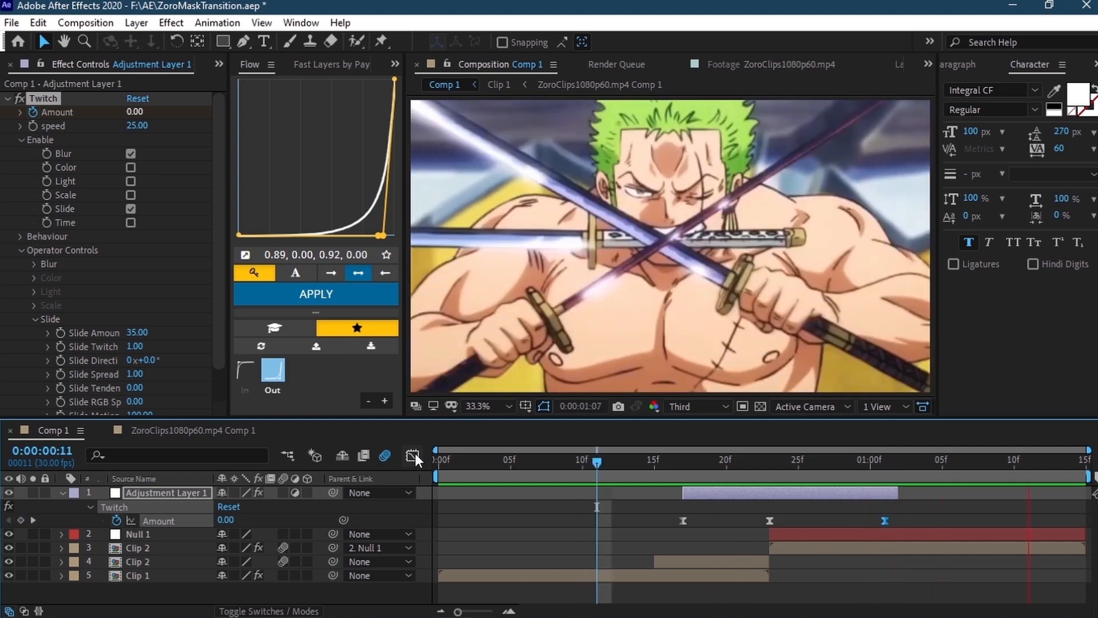
key("space")
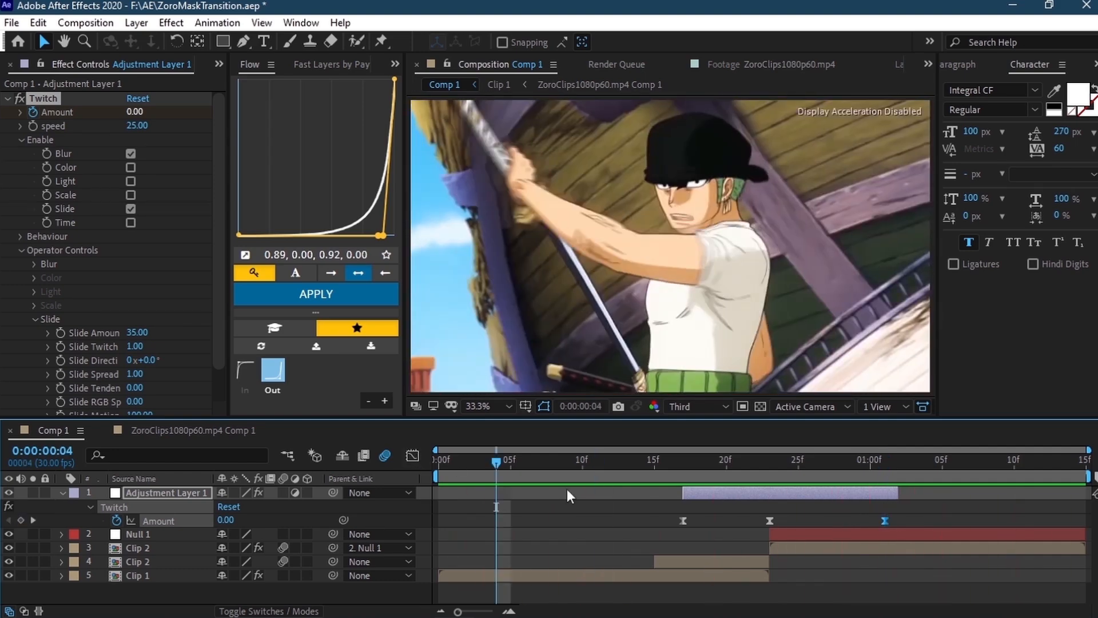
- Add a null object above Clip 1, trim its end to frame 23, and parent Clip 1 to it
left_click_drag(799, 474, 482, 478)
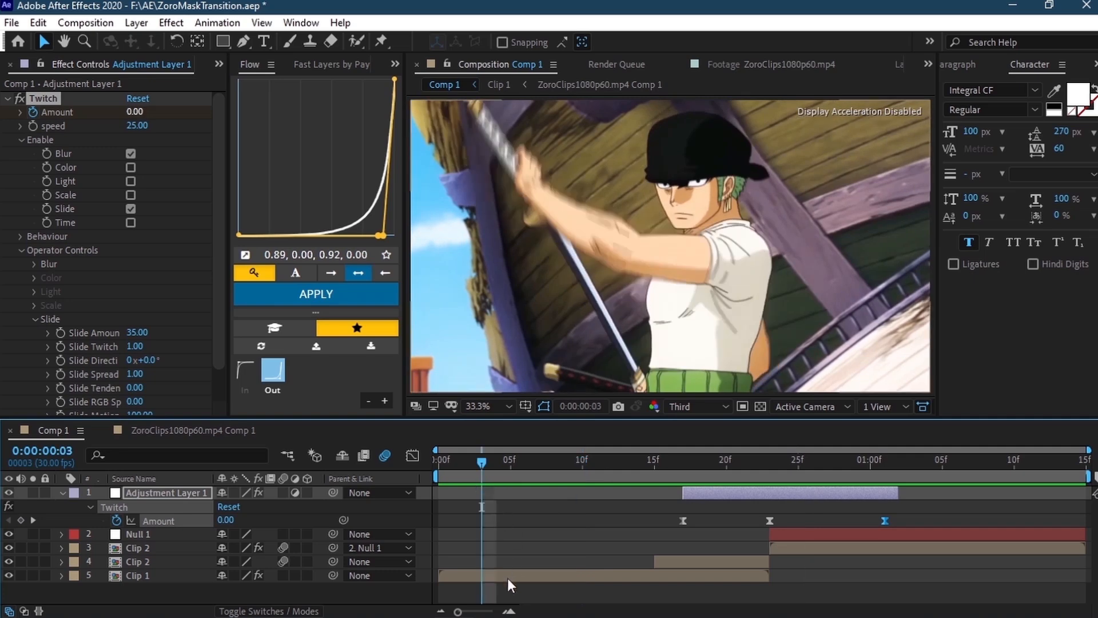
left_click(507, 578)
right_click(426, 563)
mouse_move(503, 395)
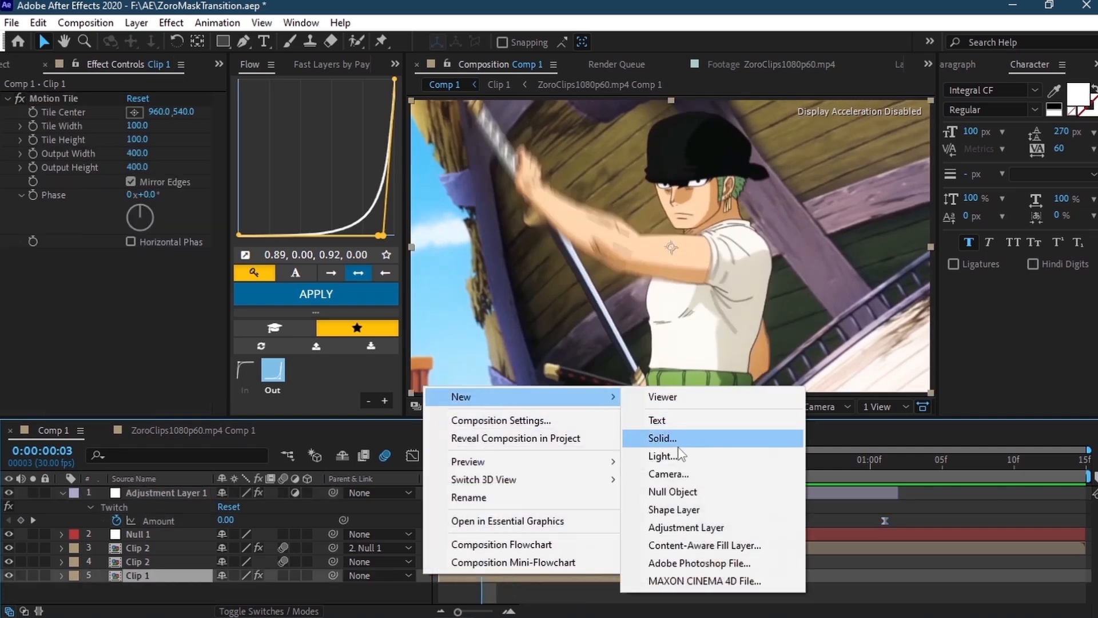
left_click(677, 490)
left_click(772, 465)
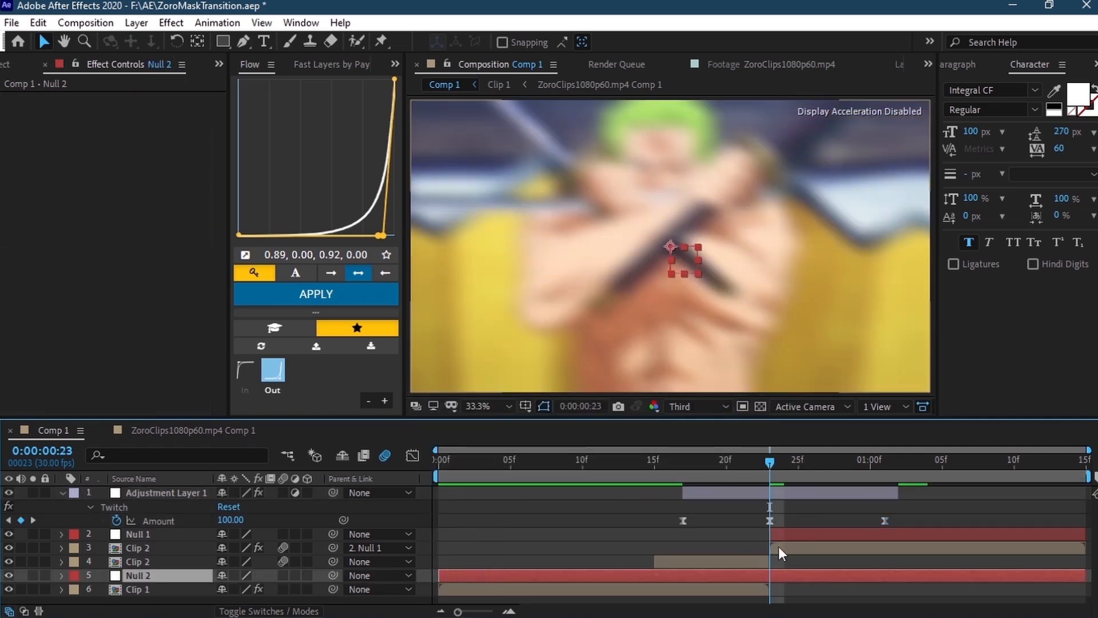
key("ctrl+shift+d")
key("Delete")
left_click(669, 588)
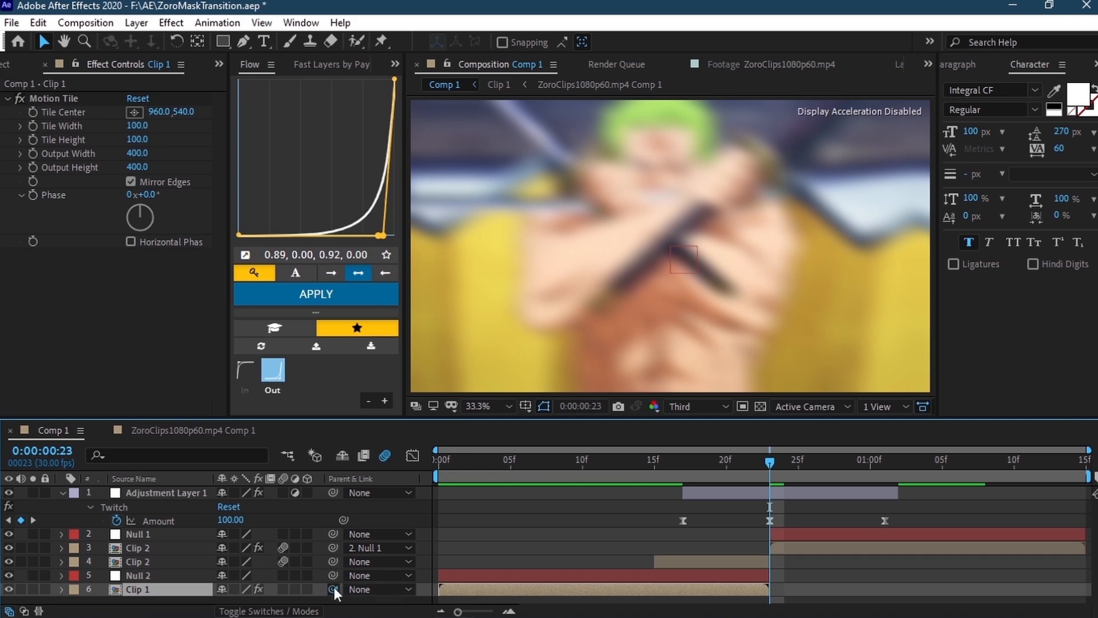
left_click_drag(334, 588, 214, 578)
- Keyframe Null 2's Scale at 100% on frame 8 and at 40% on frame 23
left_click(524, 461)
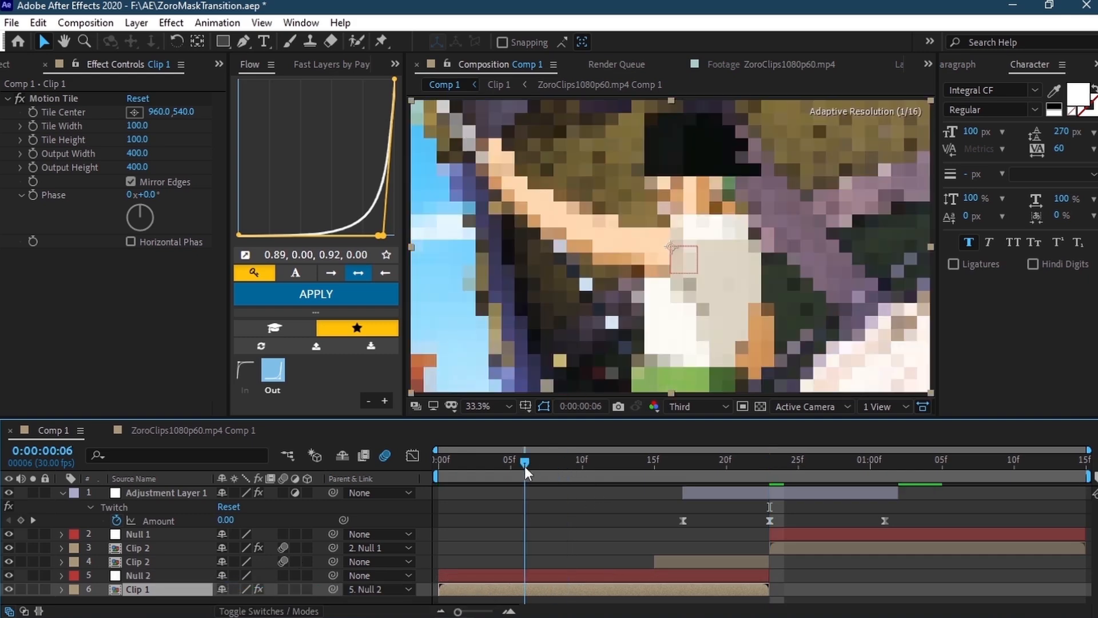
left_click(558, 575)
key("s")
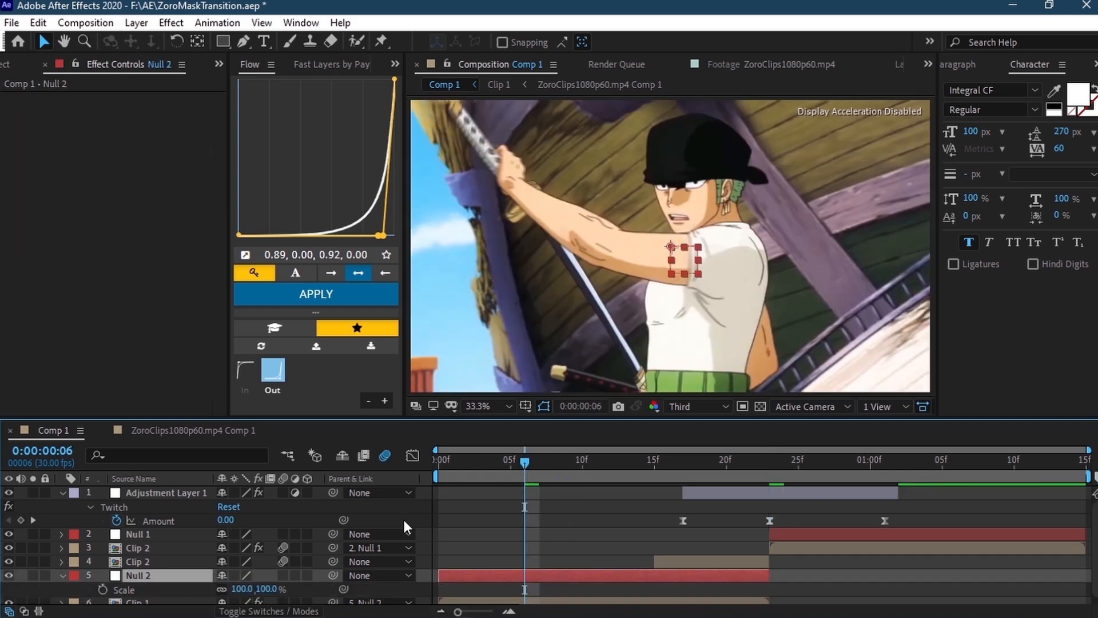
left_click(580, 462)
left_click(102, 589)
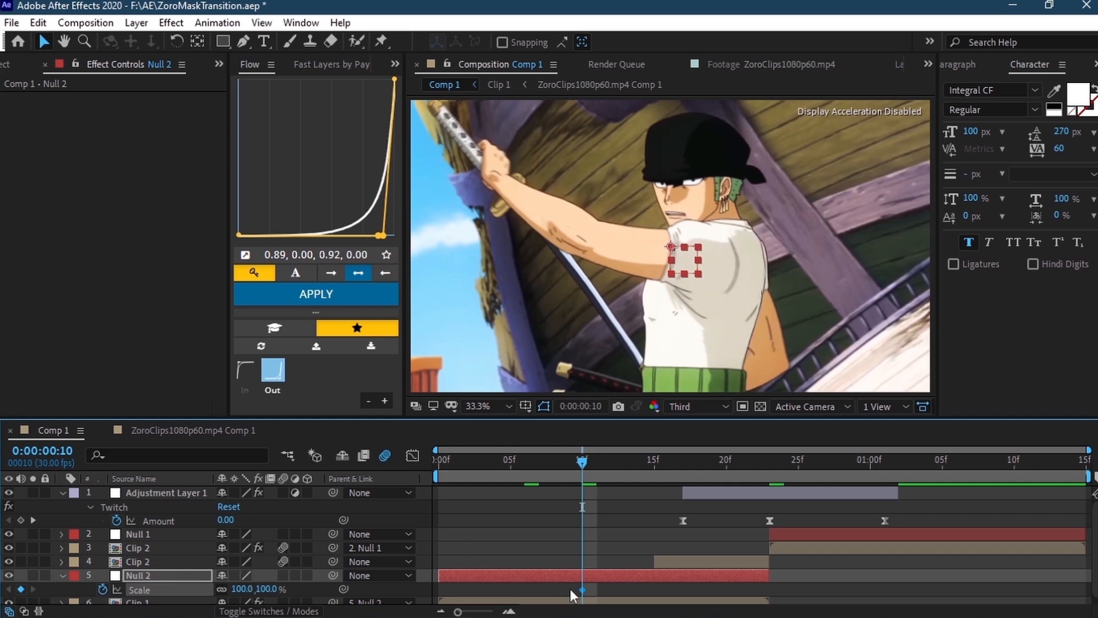
left_click_drag(566, 593, 553, 590)
mouse_move(764, 460)
left_mouse_down()
mouse_move(735, 462)
mouse_move(754, 462)
left_mouse_up()
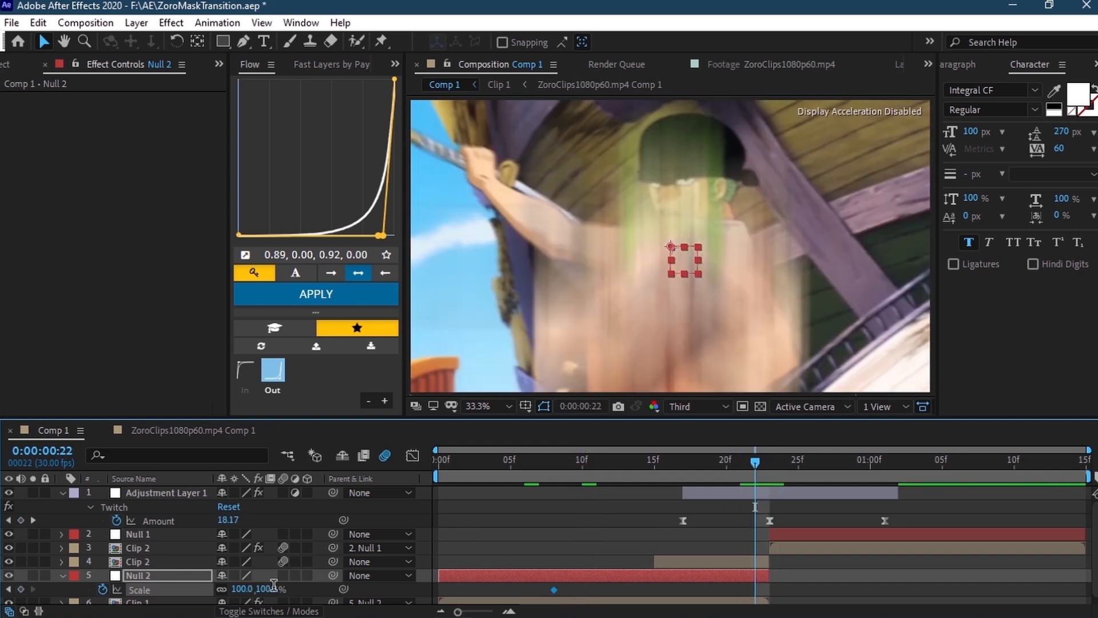
left_click(274, 585)
type("40")
key("Return")
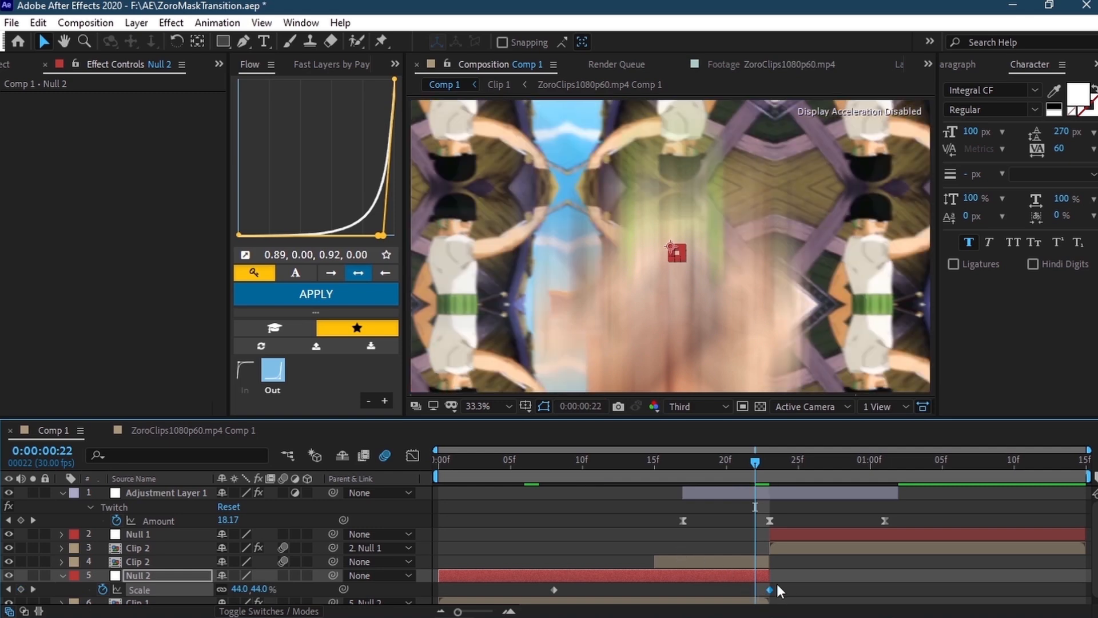
- Easy-ease Null 2's Scale keyframes with a value curve that drops steeply just before frame 23, and enable motion blur on Clip 1
left_click_drag(776, 584, 550, 592)
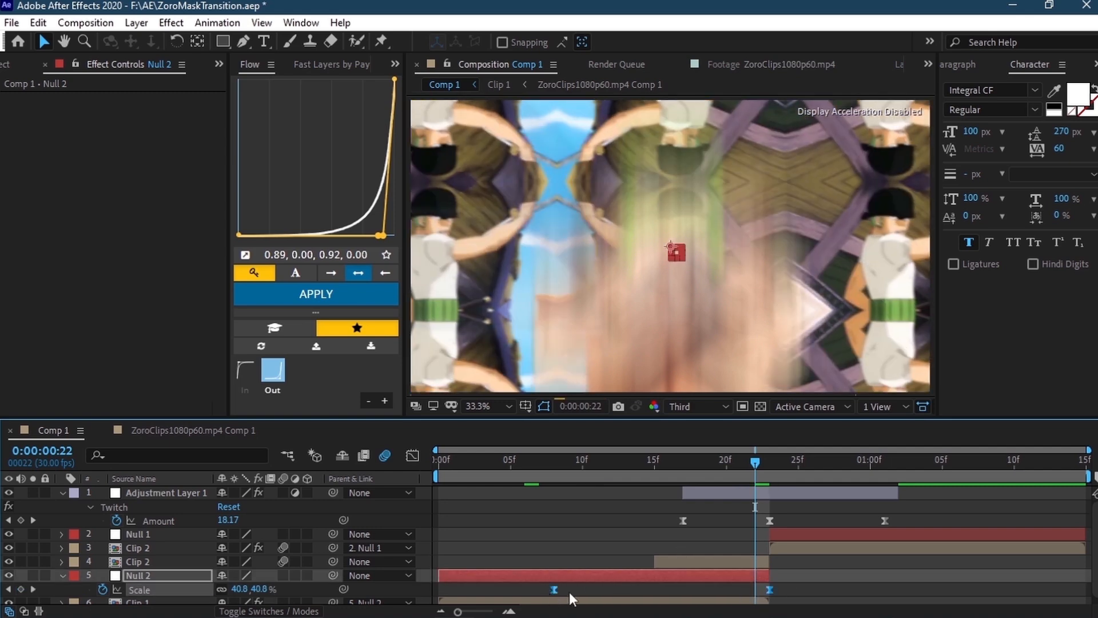
left_click(411, 456)
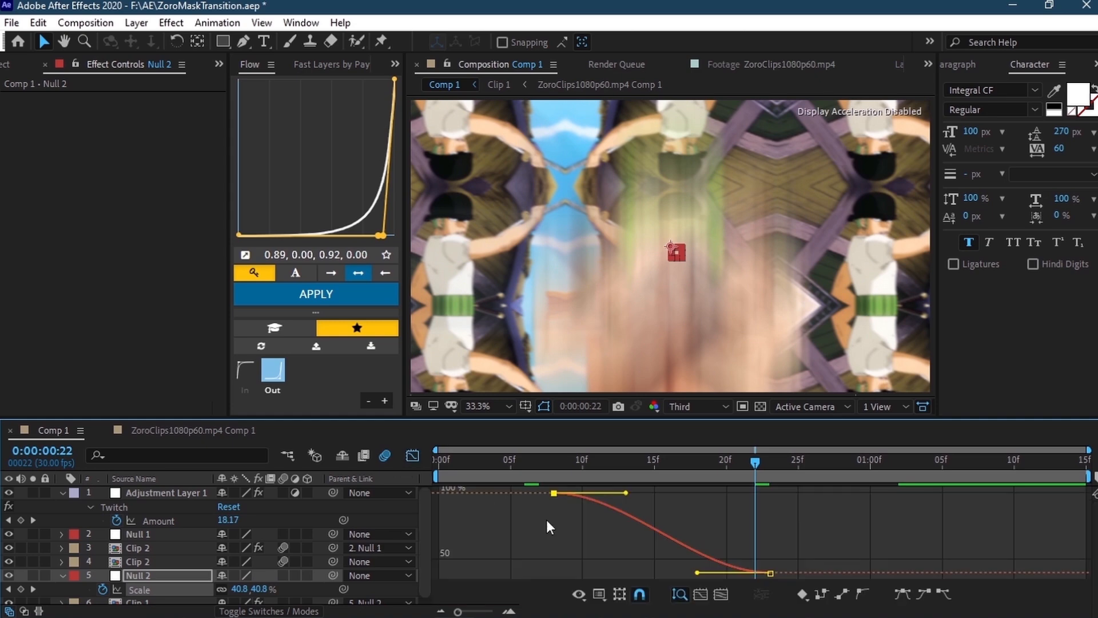
left_click_drag(697, 575, 753, 502)
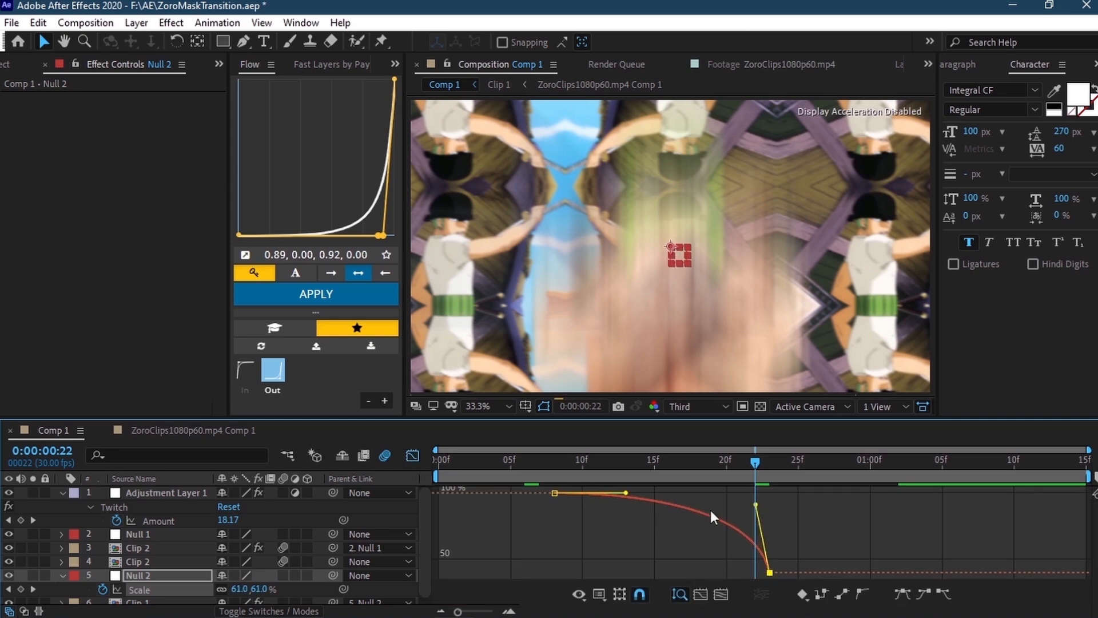
left_click_drag(613, 494, 733, 495)
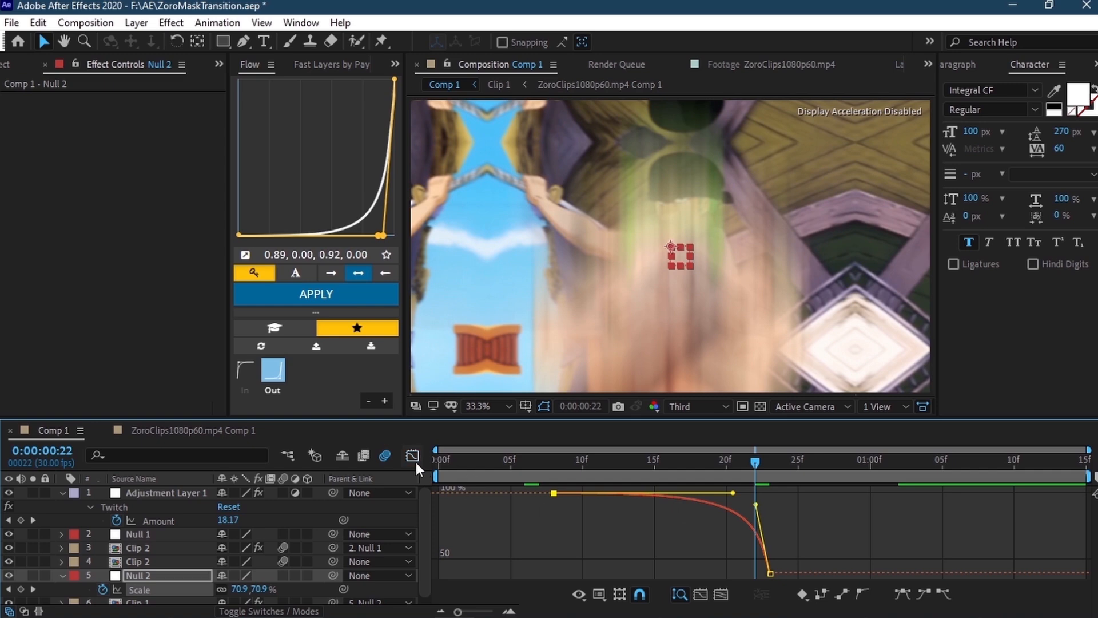
left_click(412, 455)
left_click(273, 601)
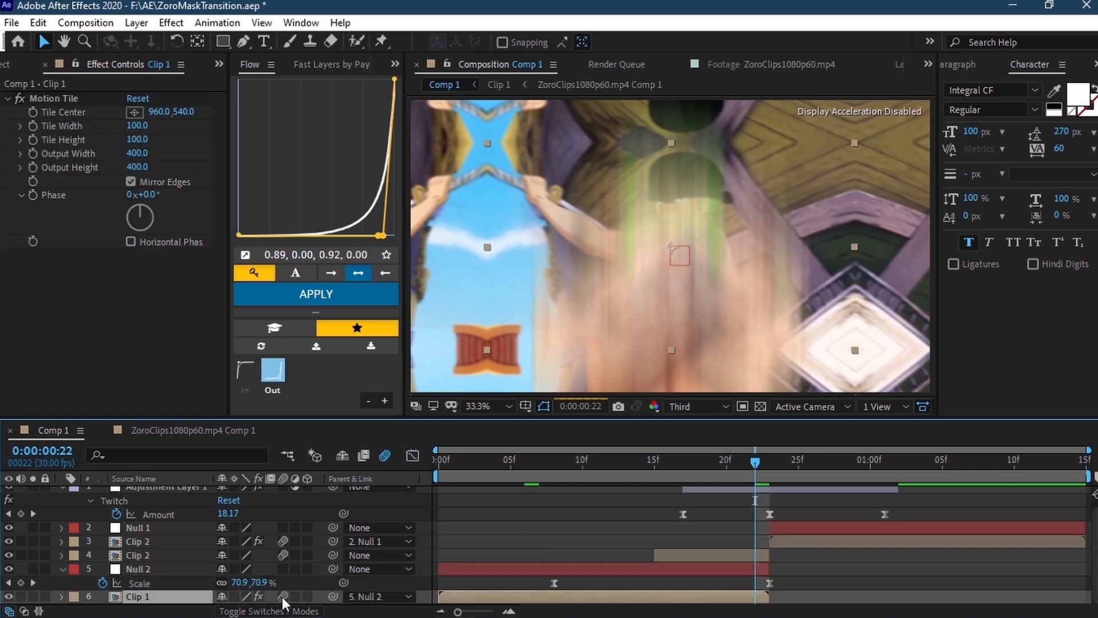
left_click(64, 569)
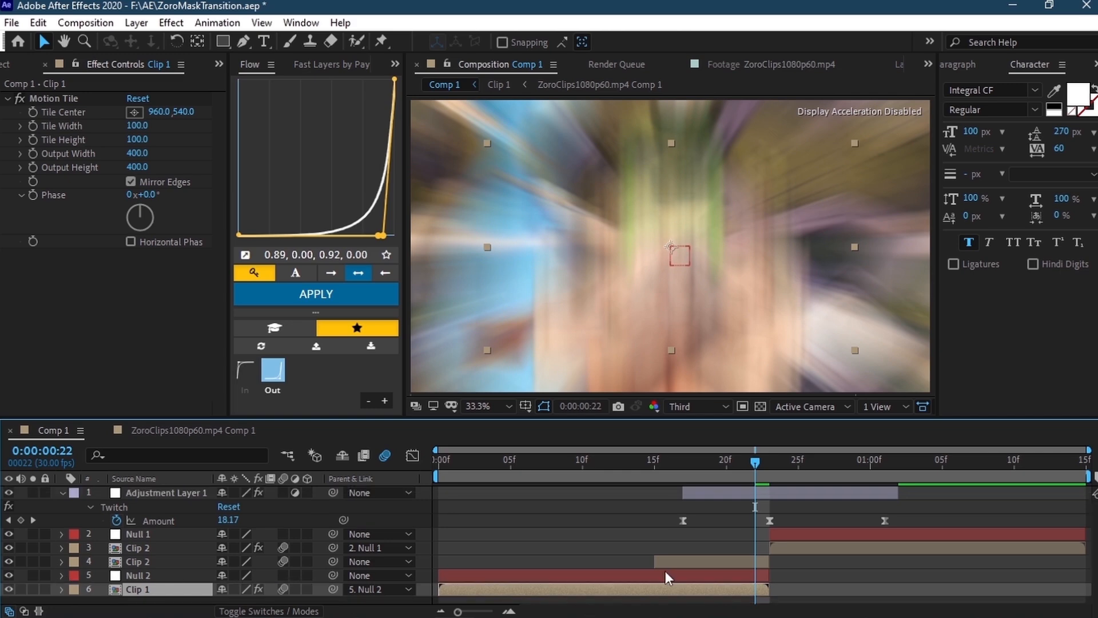
- Add an adjustment layer above Null 2 and trim its end to frame 23
left_click(664, 571)
right_click(421, 575)
mouse_move(509, 403)
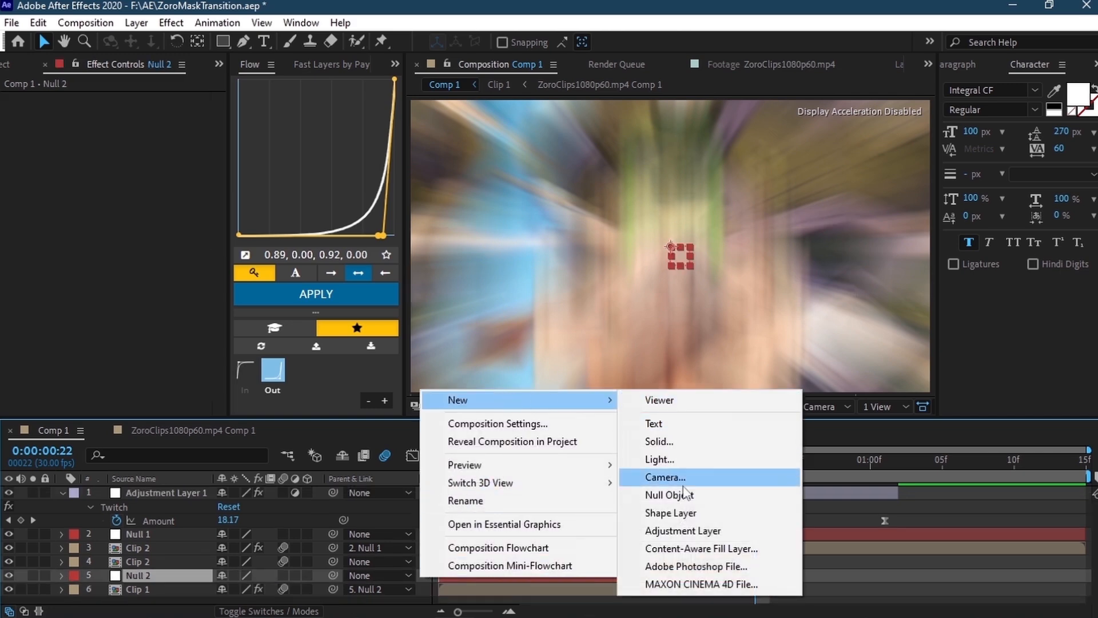
left_click(684, 529)
key("Page_Down")
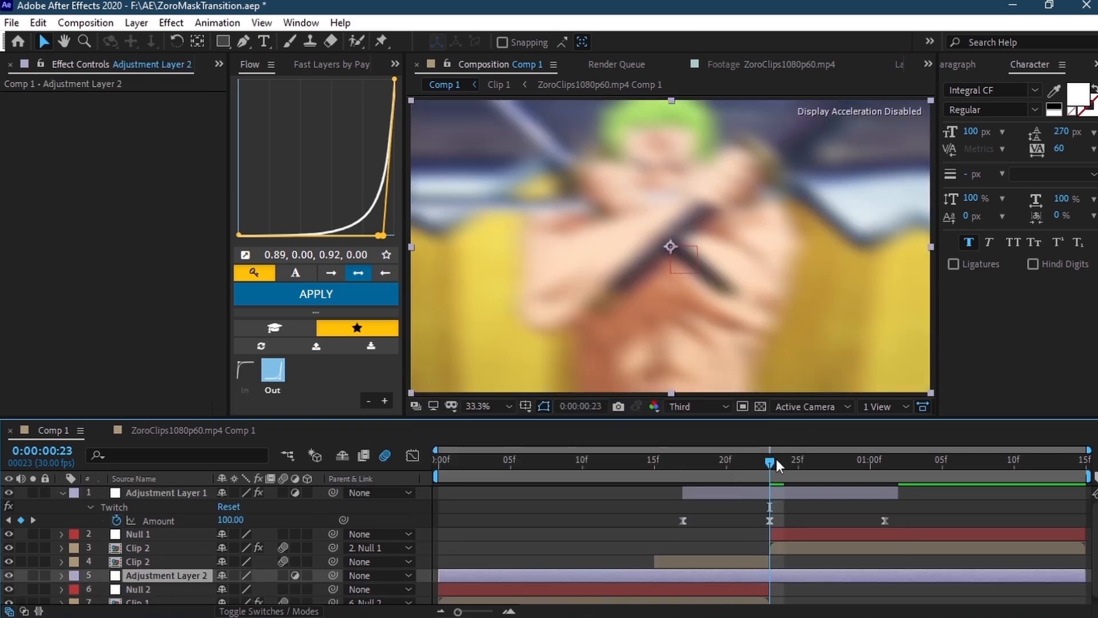
key("ctrl+shift+d")
key("Delete")
- Split Adjustment Layer 2 at frame 16 and delete the part before it
left_click_drag(767, 462, 670, 469)
left_click(669, 575)
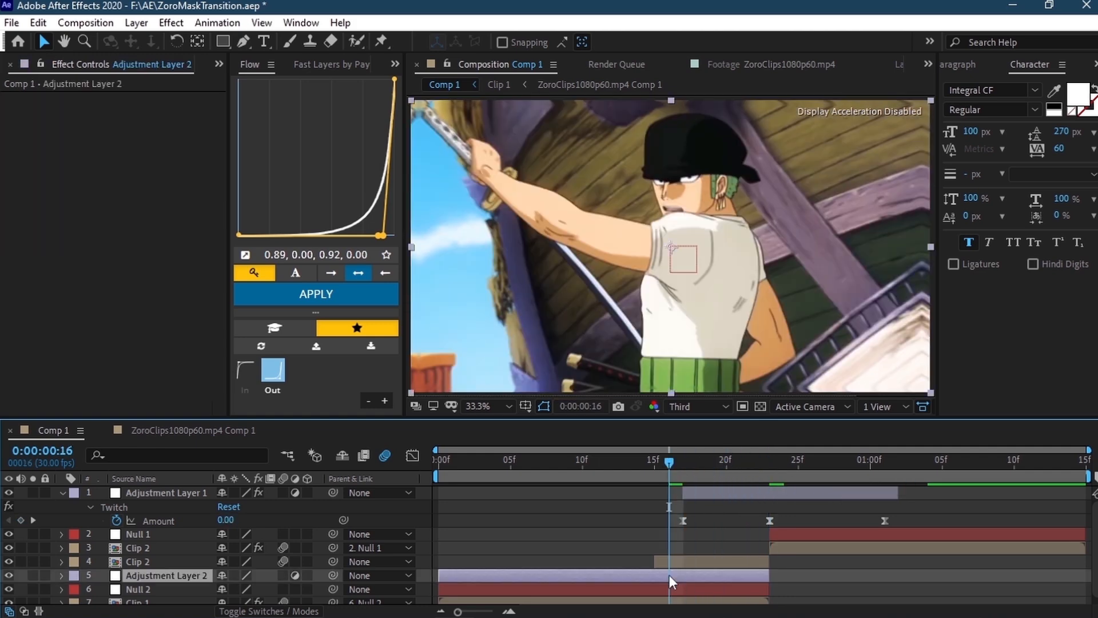
key("ctrl+shift+d")
left_click(658, 584)
key("Delete")
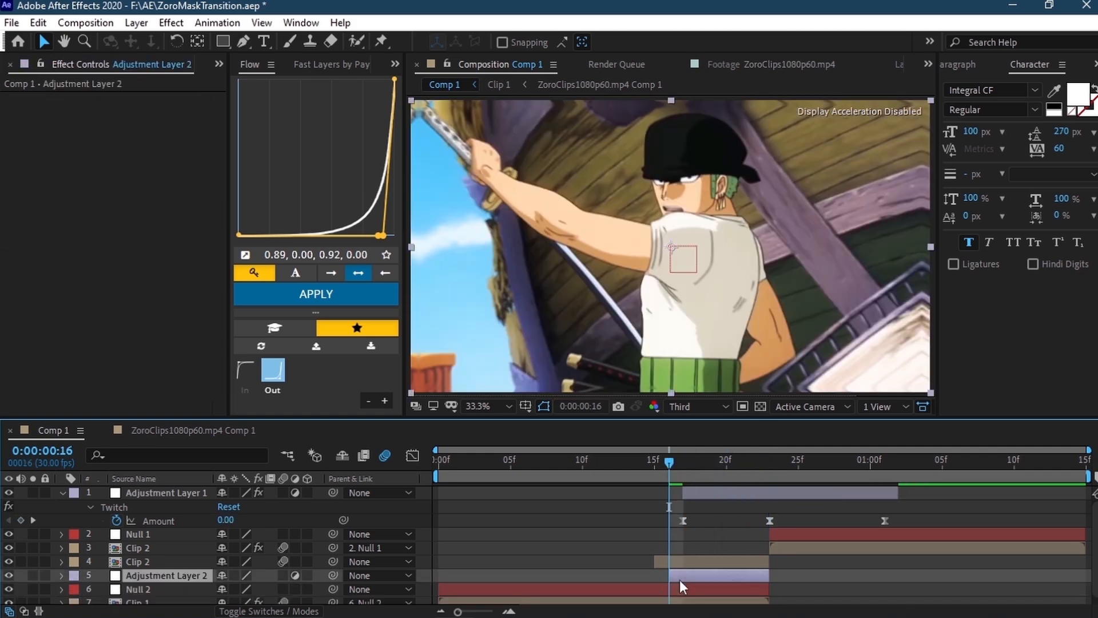
- Apply the Warp effect to Adjustment Layer 2 with Bend 0 and the FishEye warp style
key("ctrl+space")
type("warp")
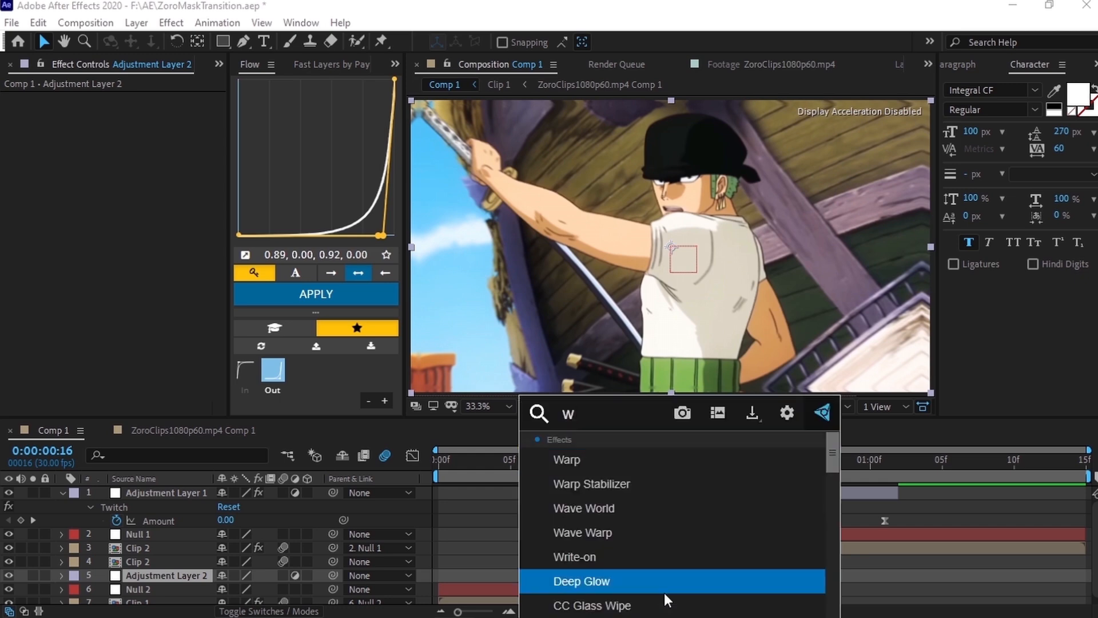
key("Return")
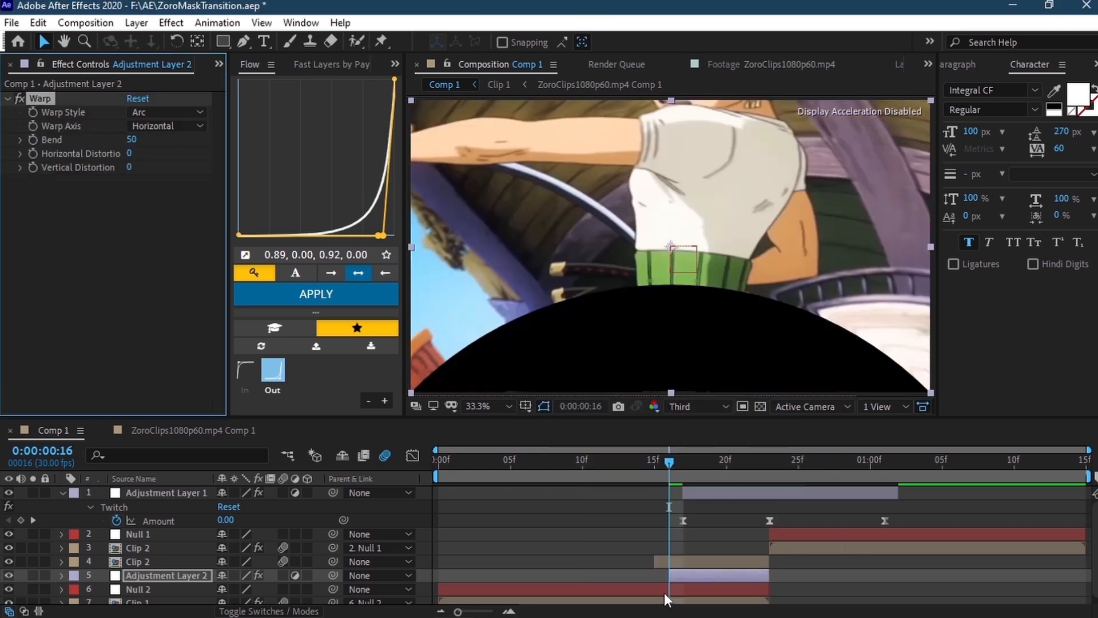
left_click(166, 112)
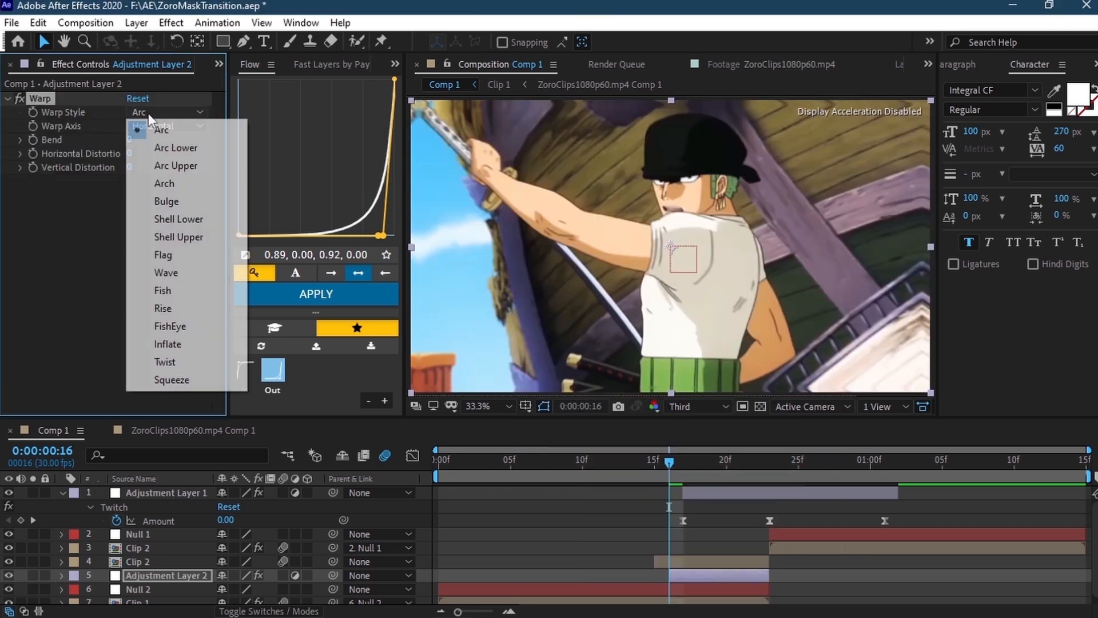
left_click(170, 325)
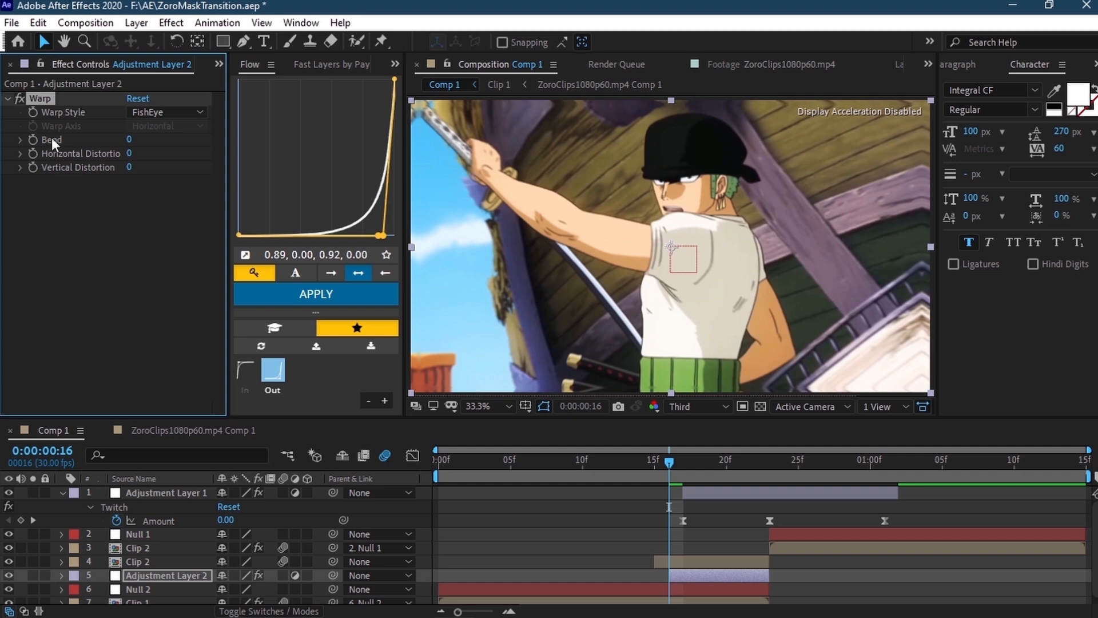
- Keyframe Warp's Bend at 0 on frame 16 and at -100 on frame 22
left_click(35, 139)
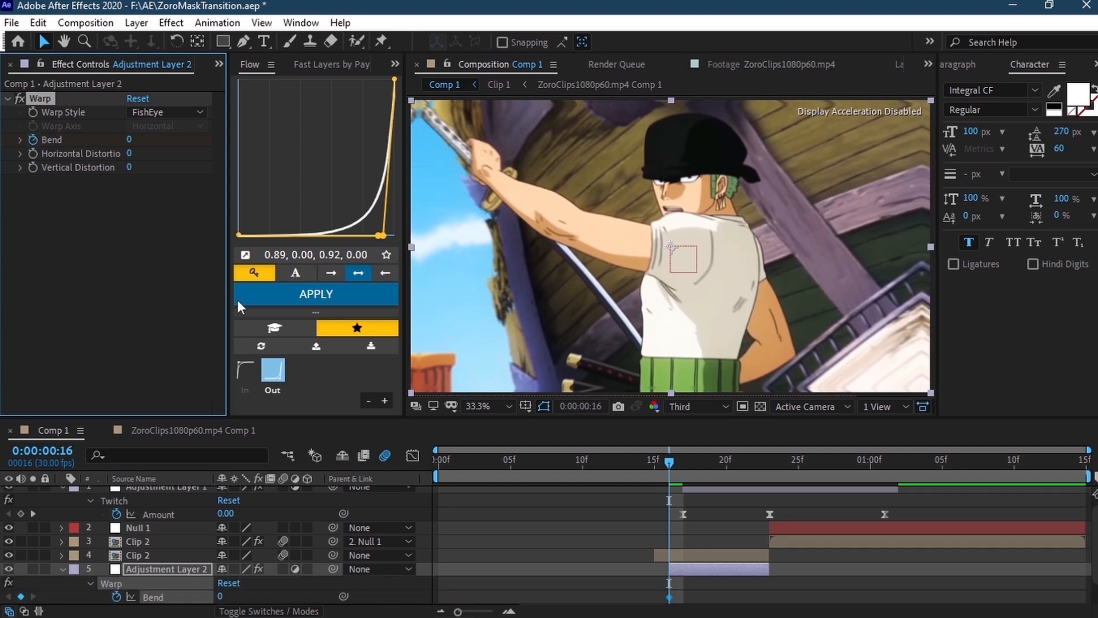
left_click(755, 469)
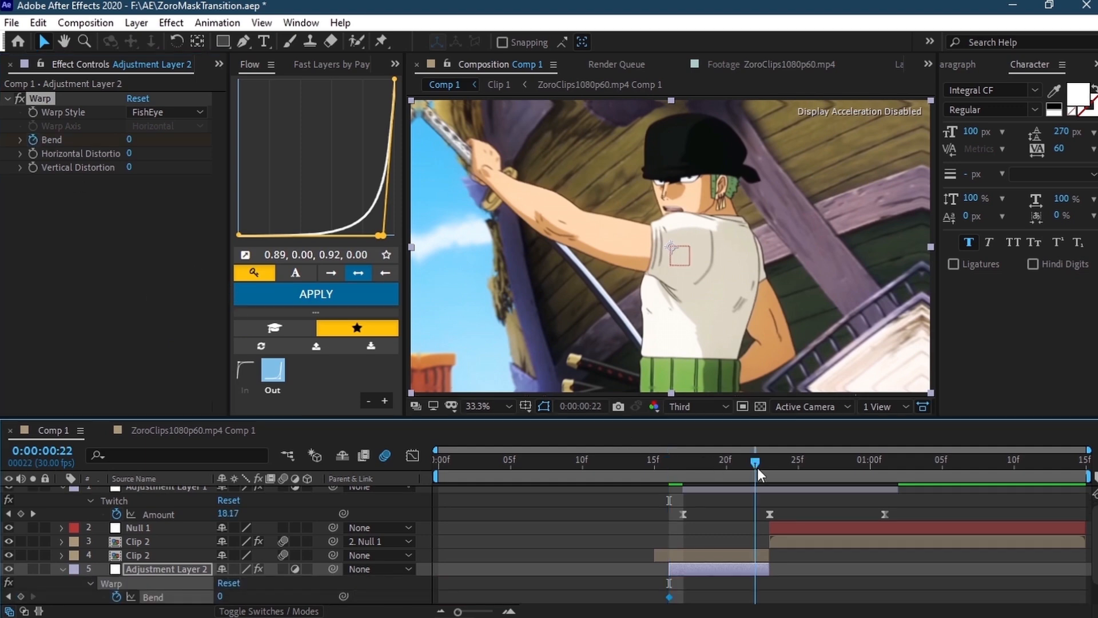
left_click(129, 140)
type("-100")
key("Return")
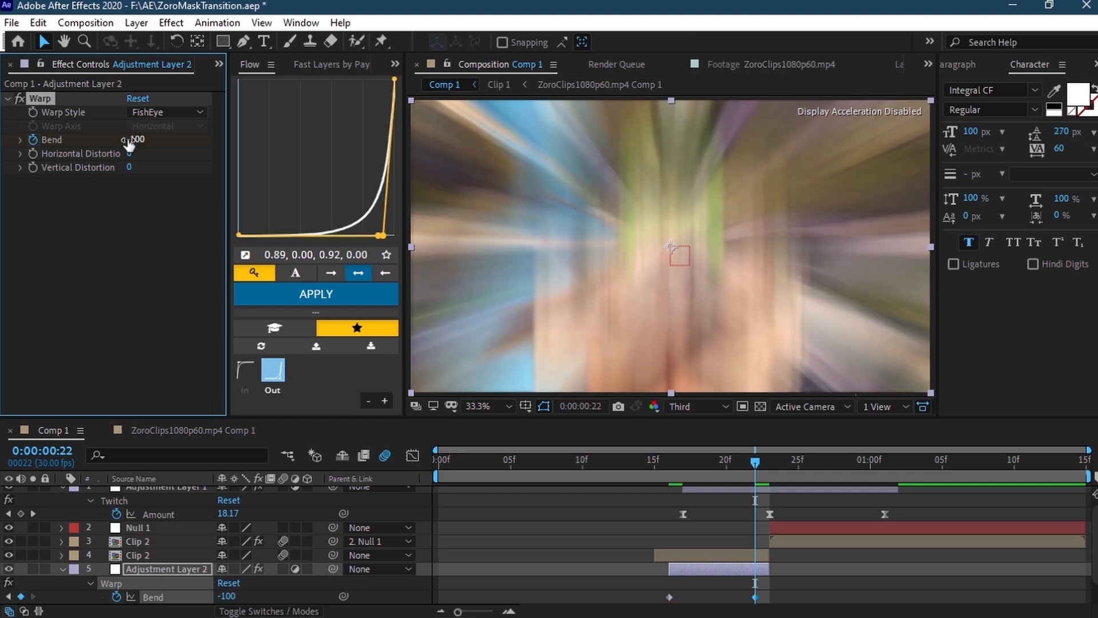
- Move the -100 Bend keyframe to frame 23, then easy-ease both Bend keyframes and steepen the value curve toward the end
scroll(852, 547, "down", 2)
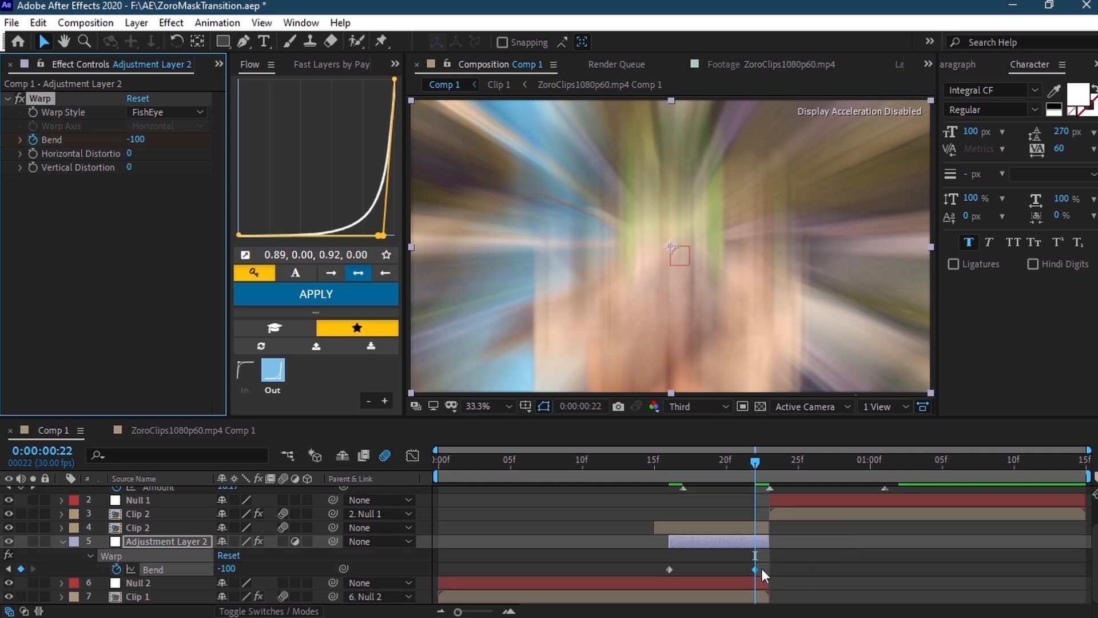
left_click_drag(756, 568, 649, 577)
key("F9")
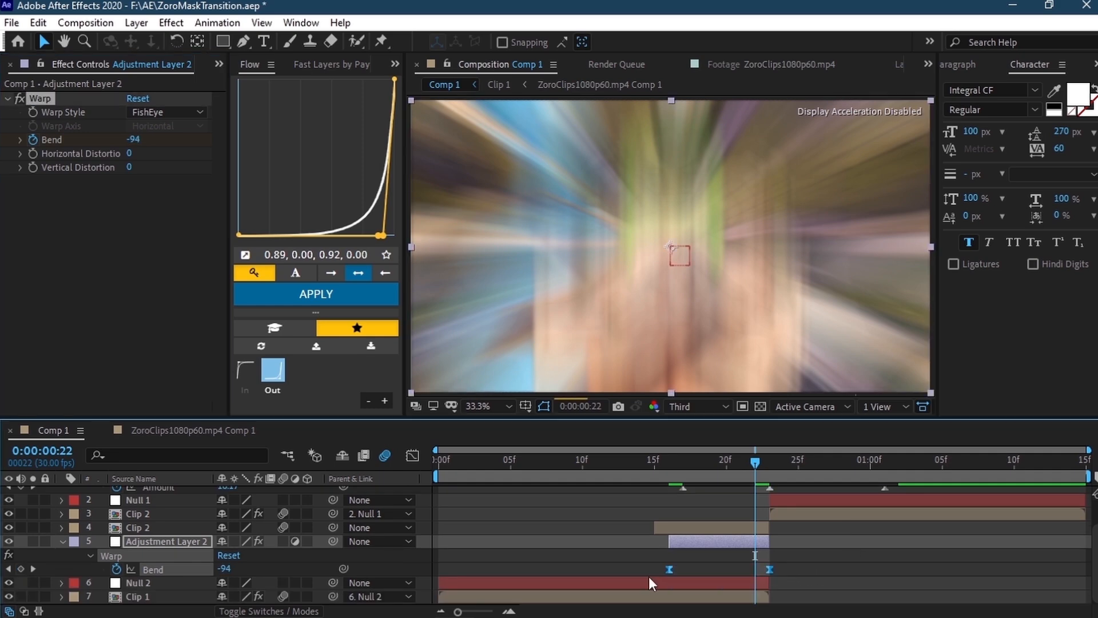
left_click(412, 455)
mouse_move(753, 534)
left_mouse_down()
mouse_move(787, 576)
mouse_move(741, 530)
mouse_move(763, 496)
mouse_move(729, 494)
mouse_move(757, 520)
left_mouse_up()
left_click(783, 534)
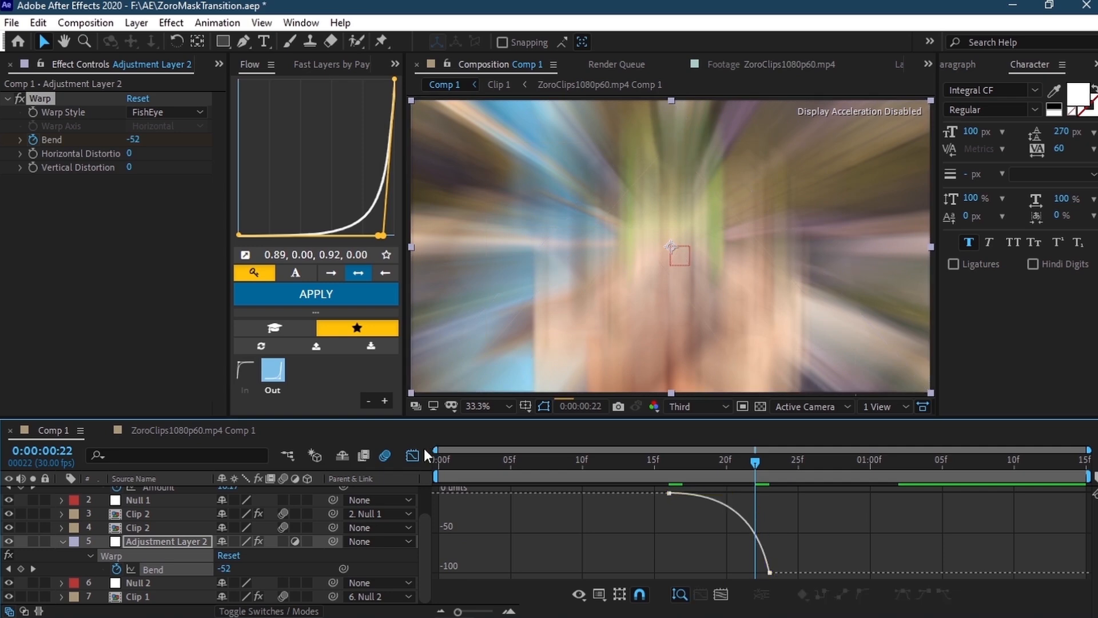
left_click(414, 455)
- Preview Comp 1 from the start with the zoom-out and fisheye warp on Clip 1
left_click(448, 460)
key("space")
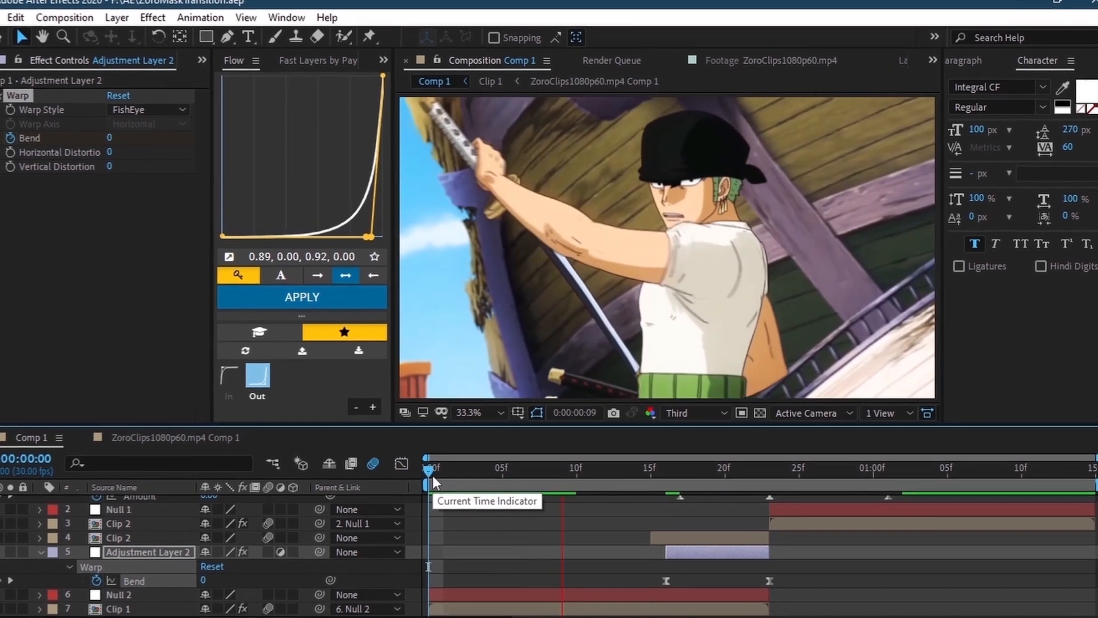